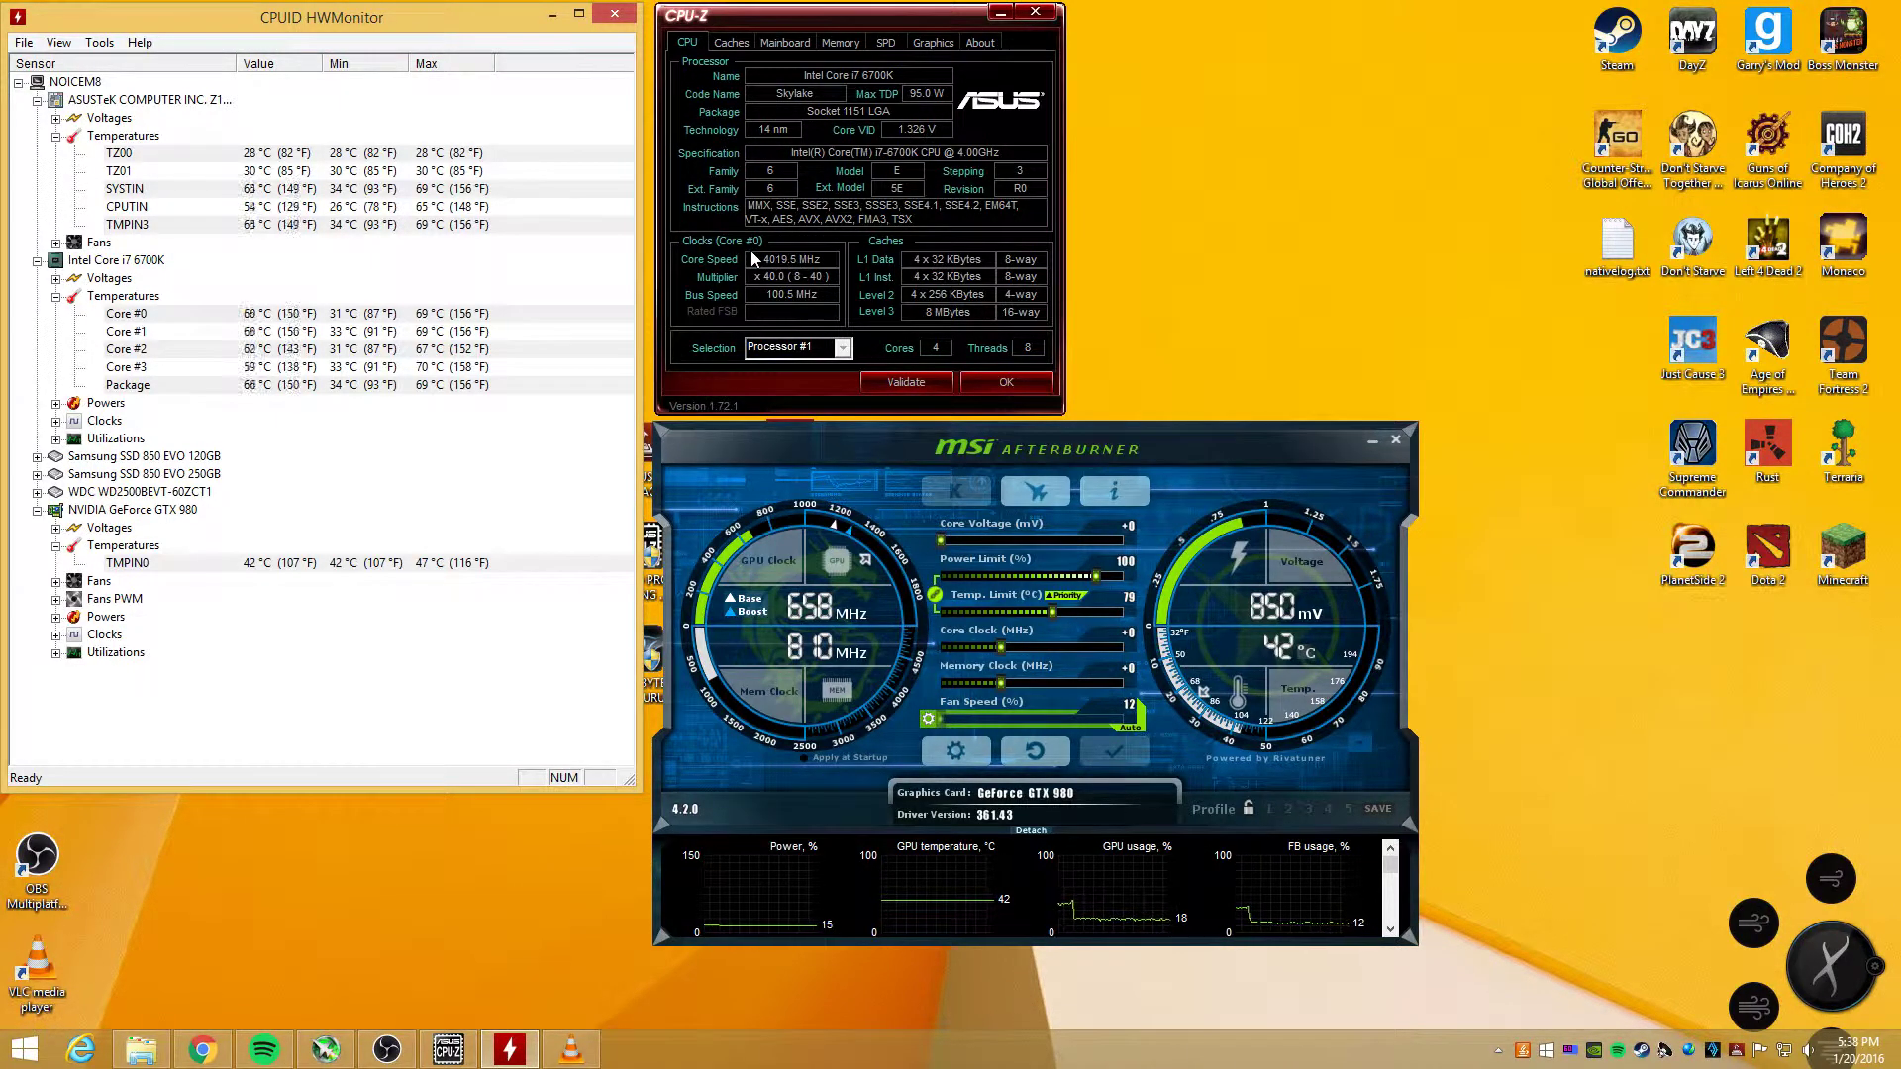
Step: Bring the MSI Afterburner window to the front and move it slightly right
{"action": "left_click", "coordinate": [1036, 450]}
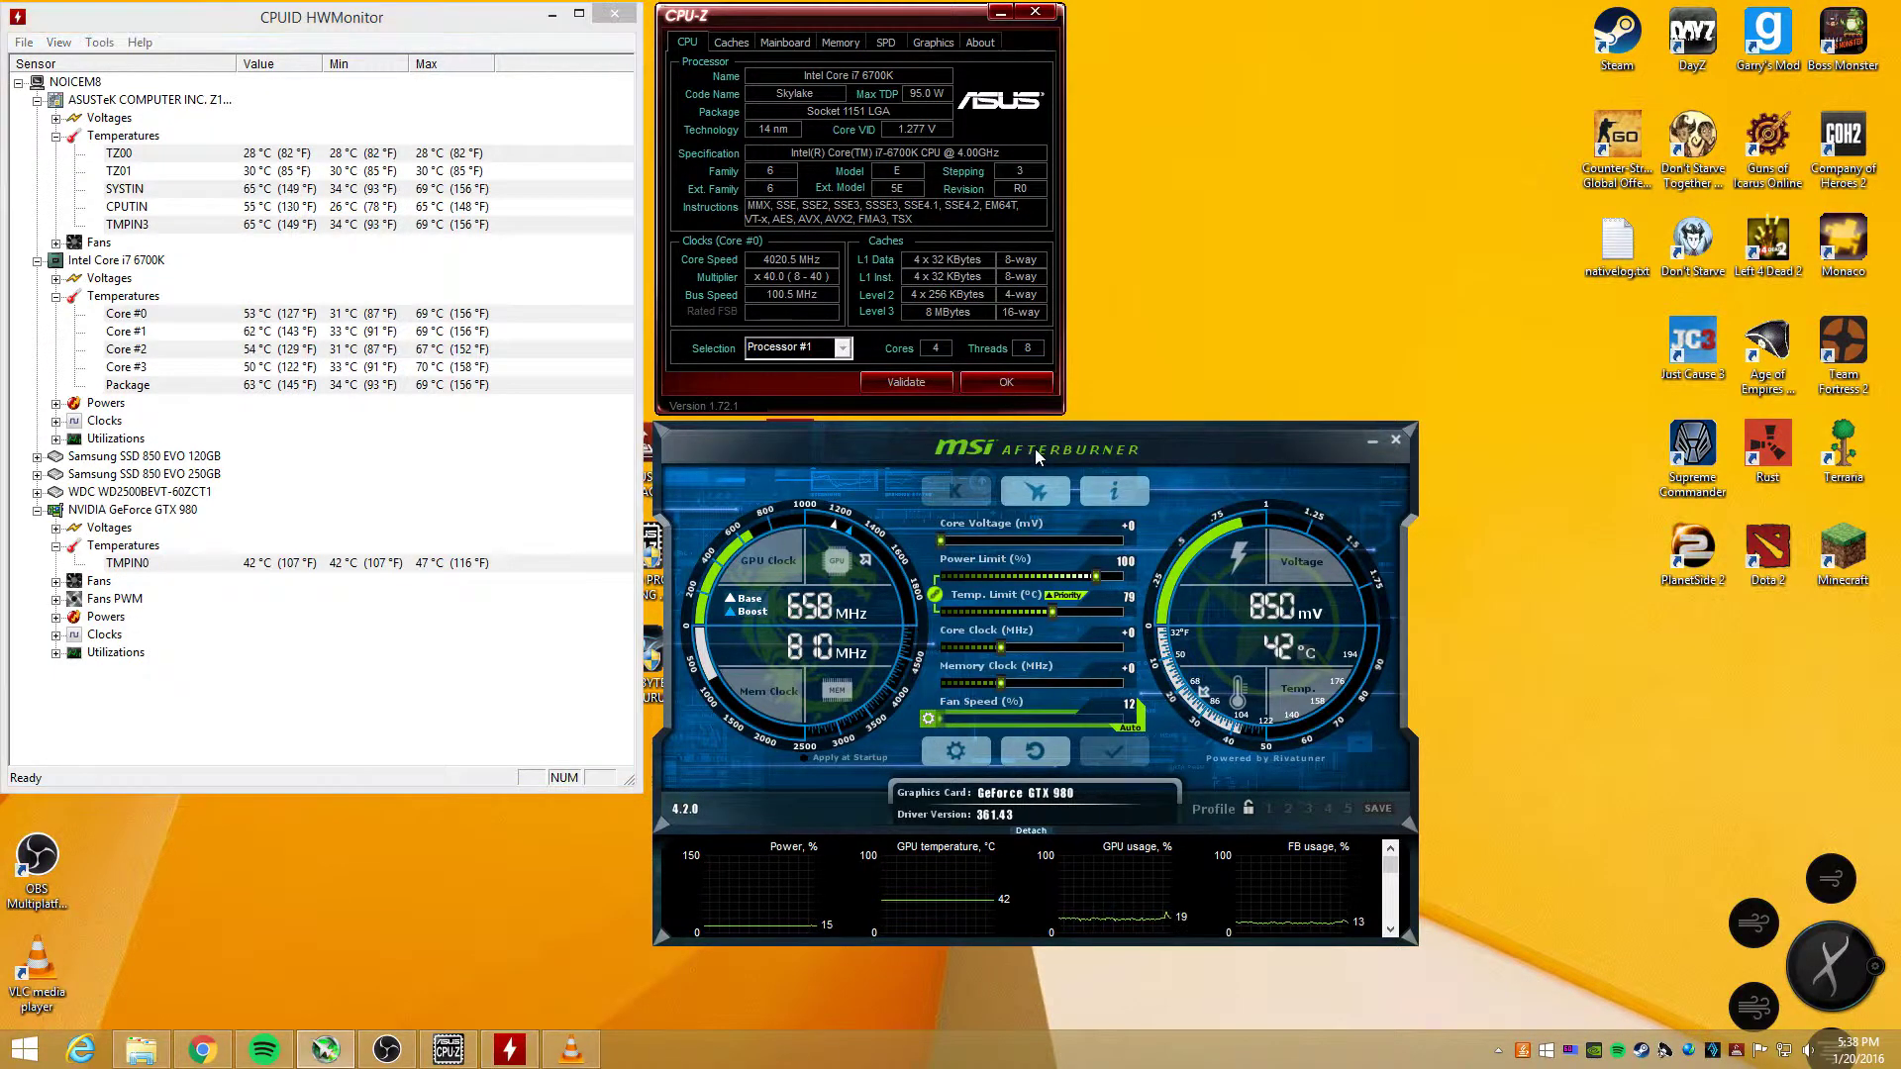
{"action": "left_click_drag", "start_coordinate": [1035, 448], "coordinate": [1042, 433]}
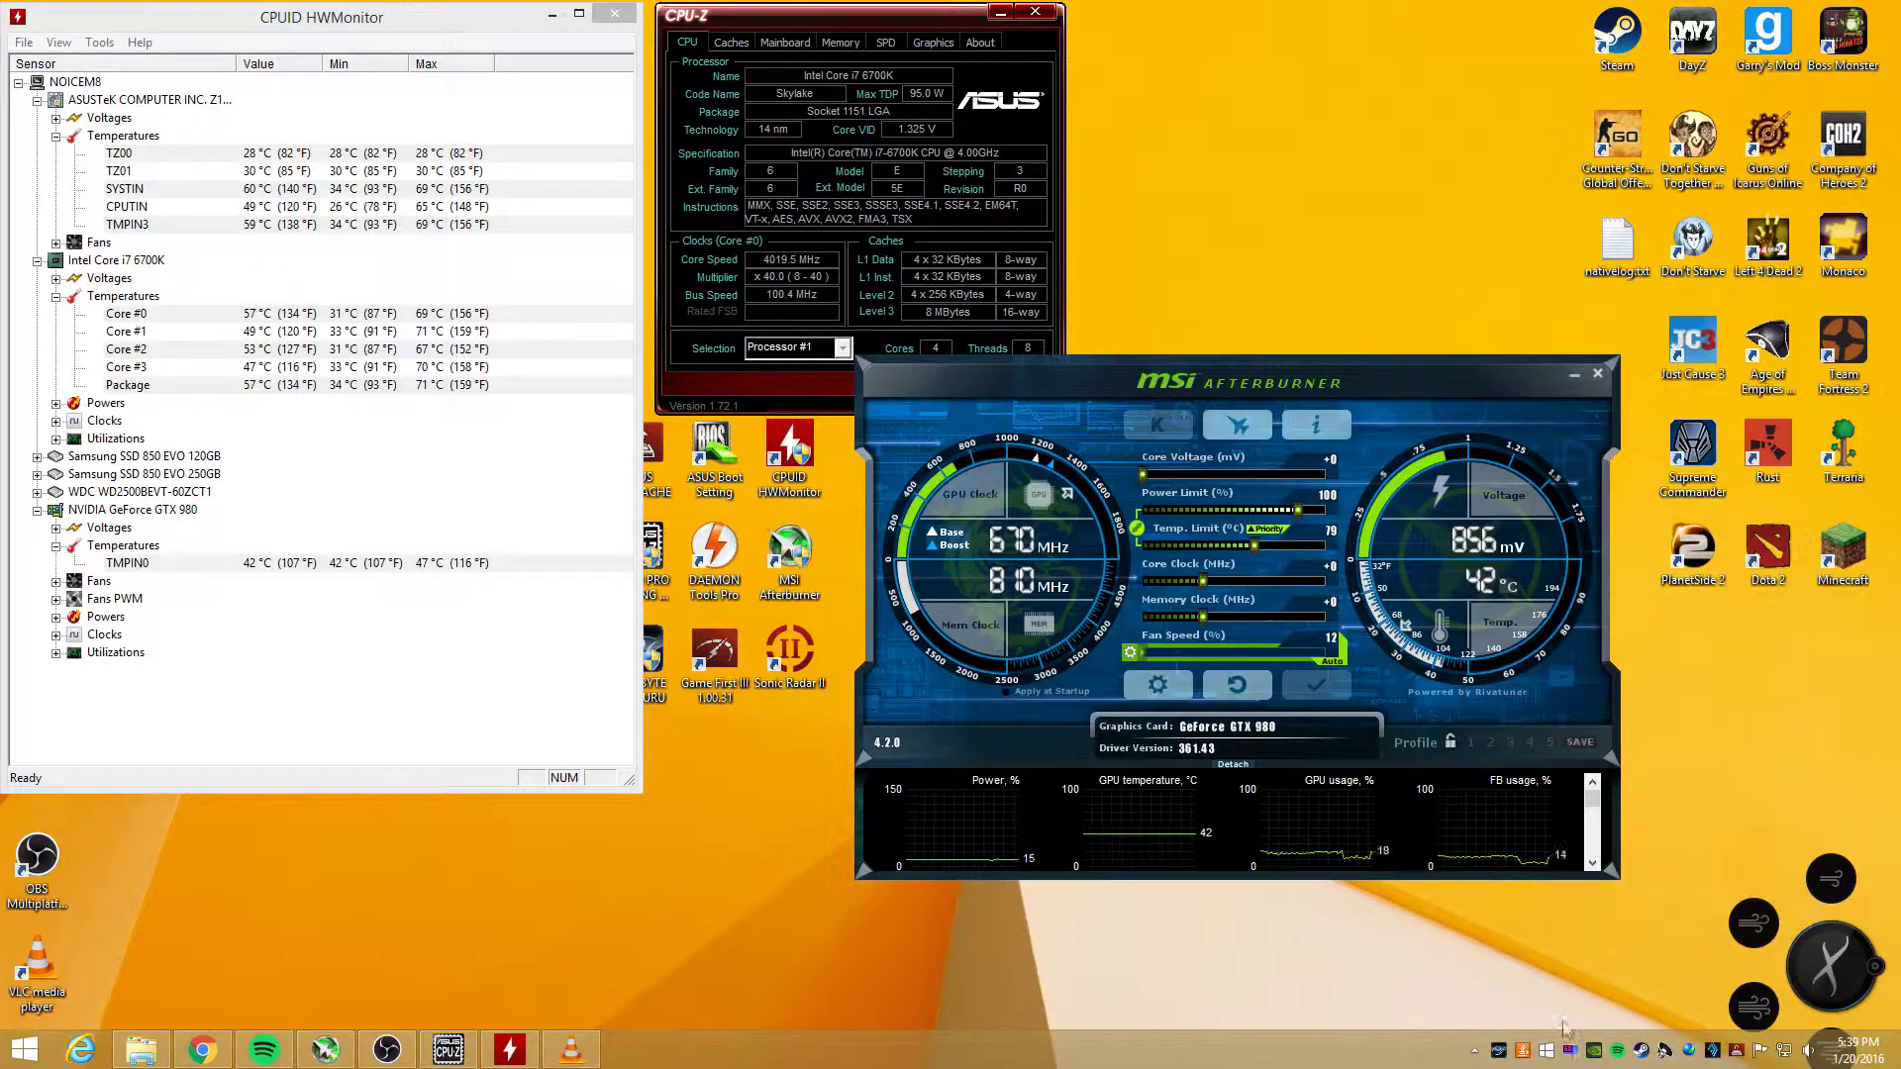
Step: Open and close OC Guru II from the tray, move Afterburner back left, and dismiss the notification
{"action": "right_click", "coordinate": [1498, 1050]}
{"action": "left_click", "coordinate": [1425, 1014]}
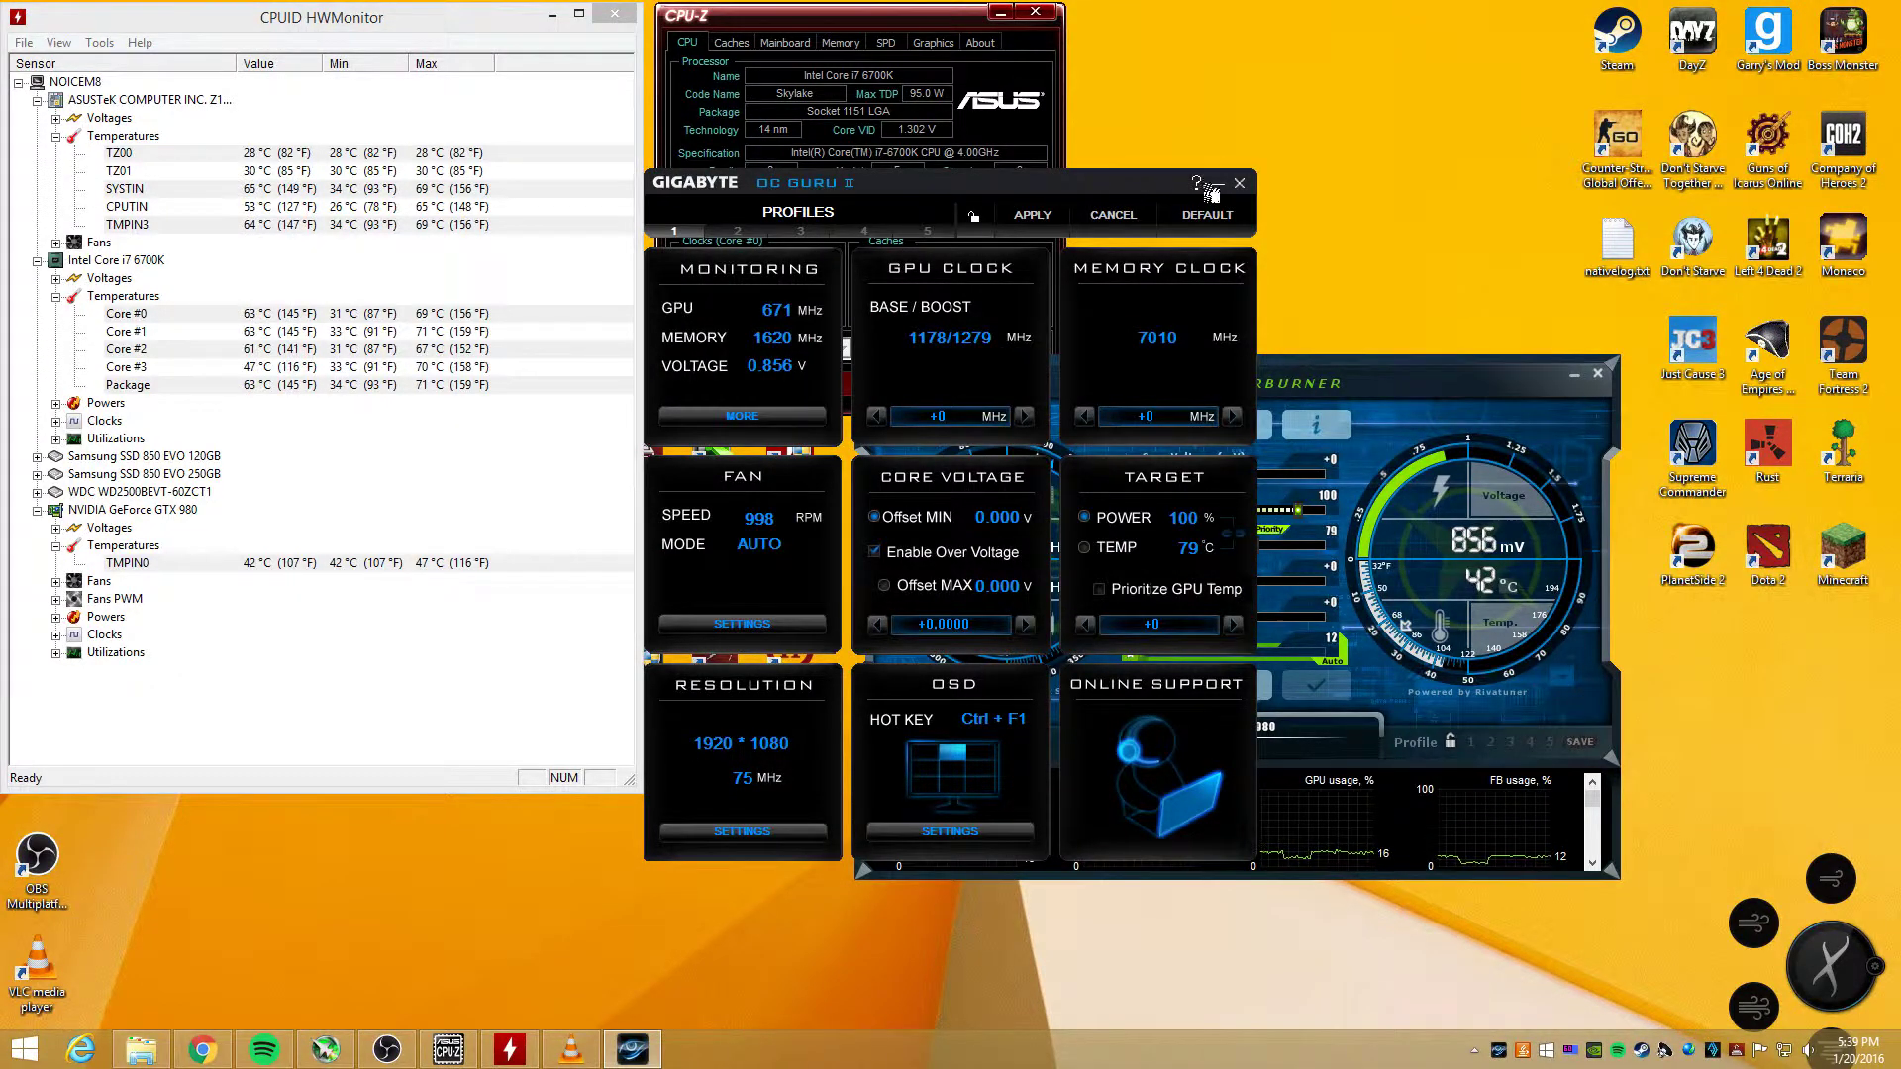
{"action": "left_click", "coordinate": [1239, 183]}
{"action": "left_click_drag", "start_coordinate": [1235, 366], "coordinate": [1041, 437]}
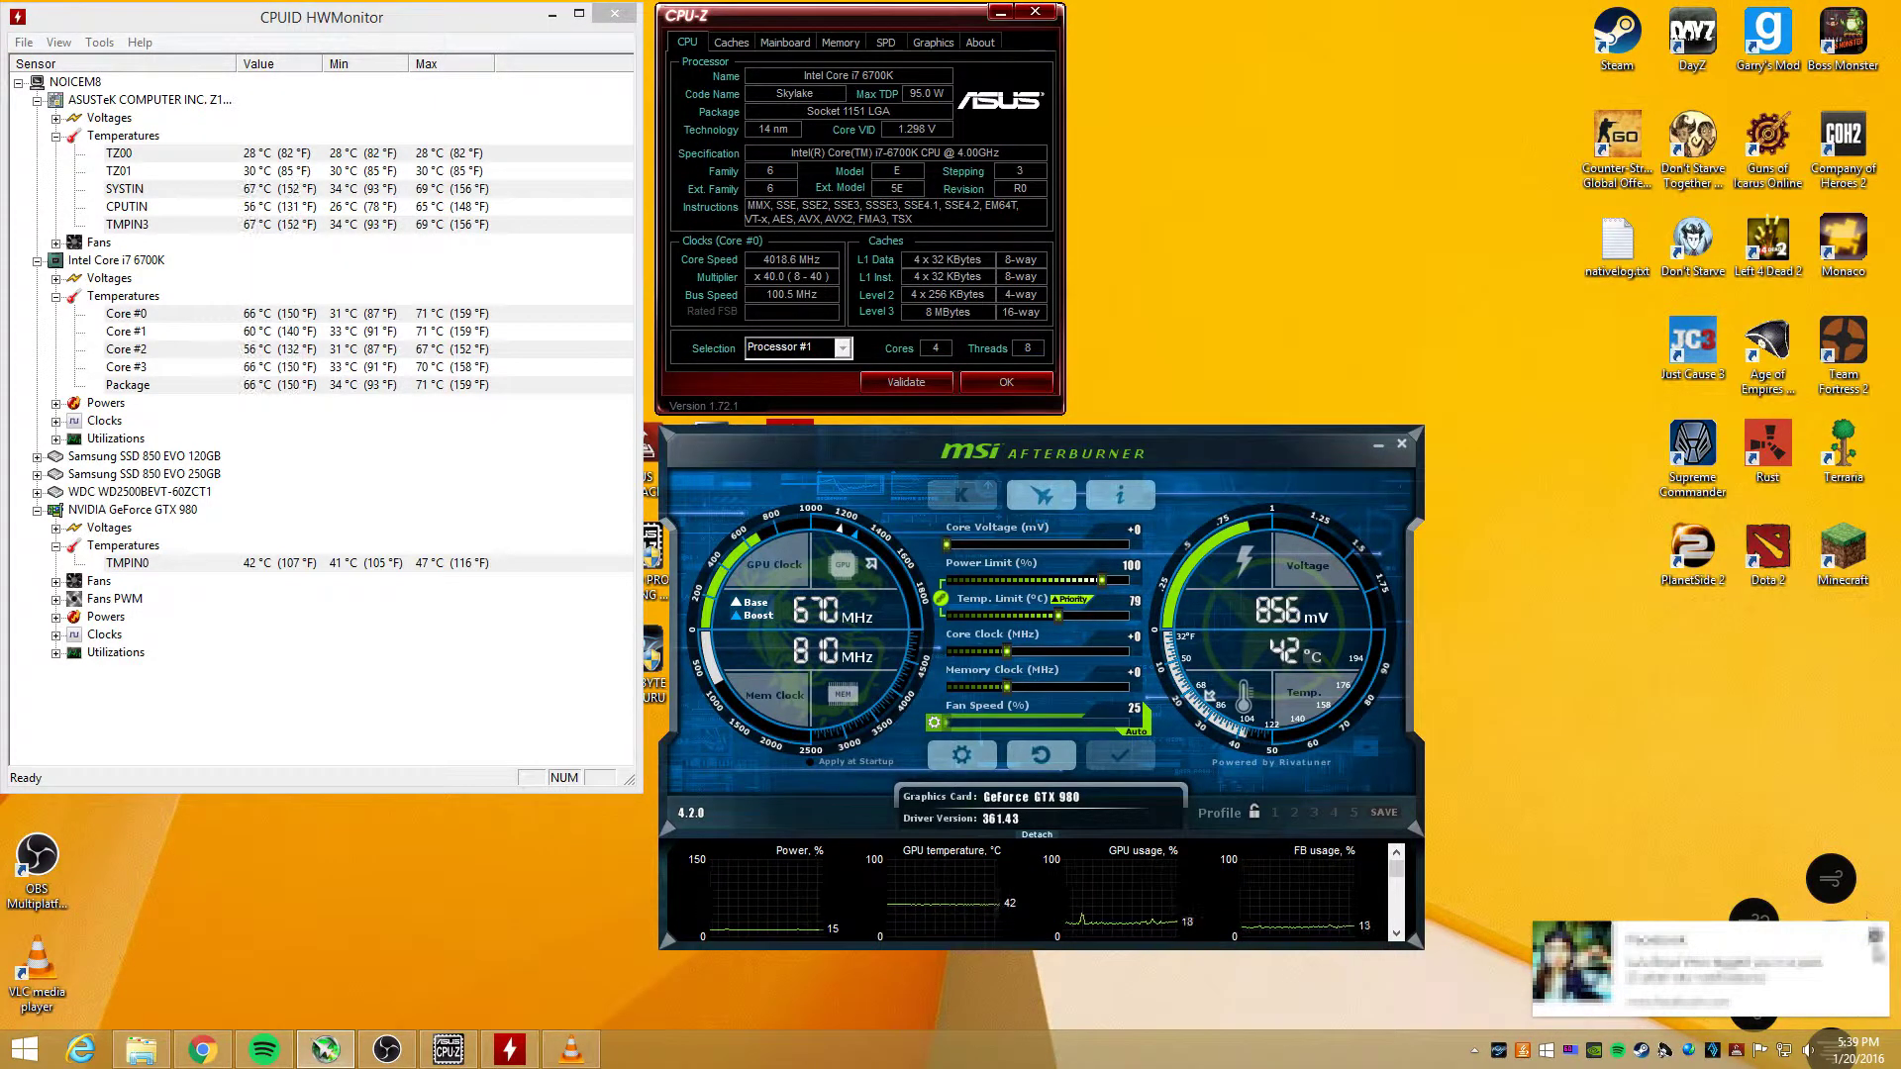
{"action": "left_click", "coordinate": [1874, 935]}
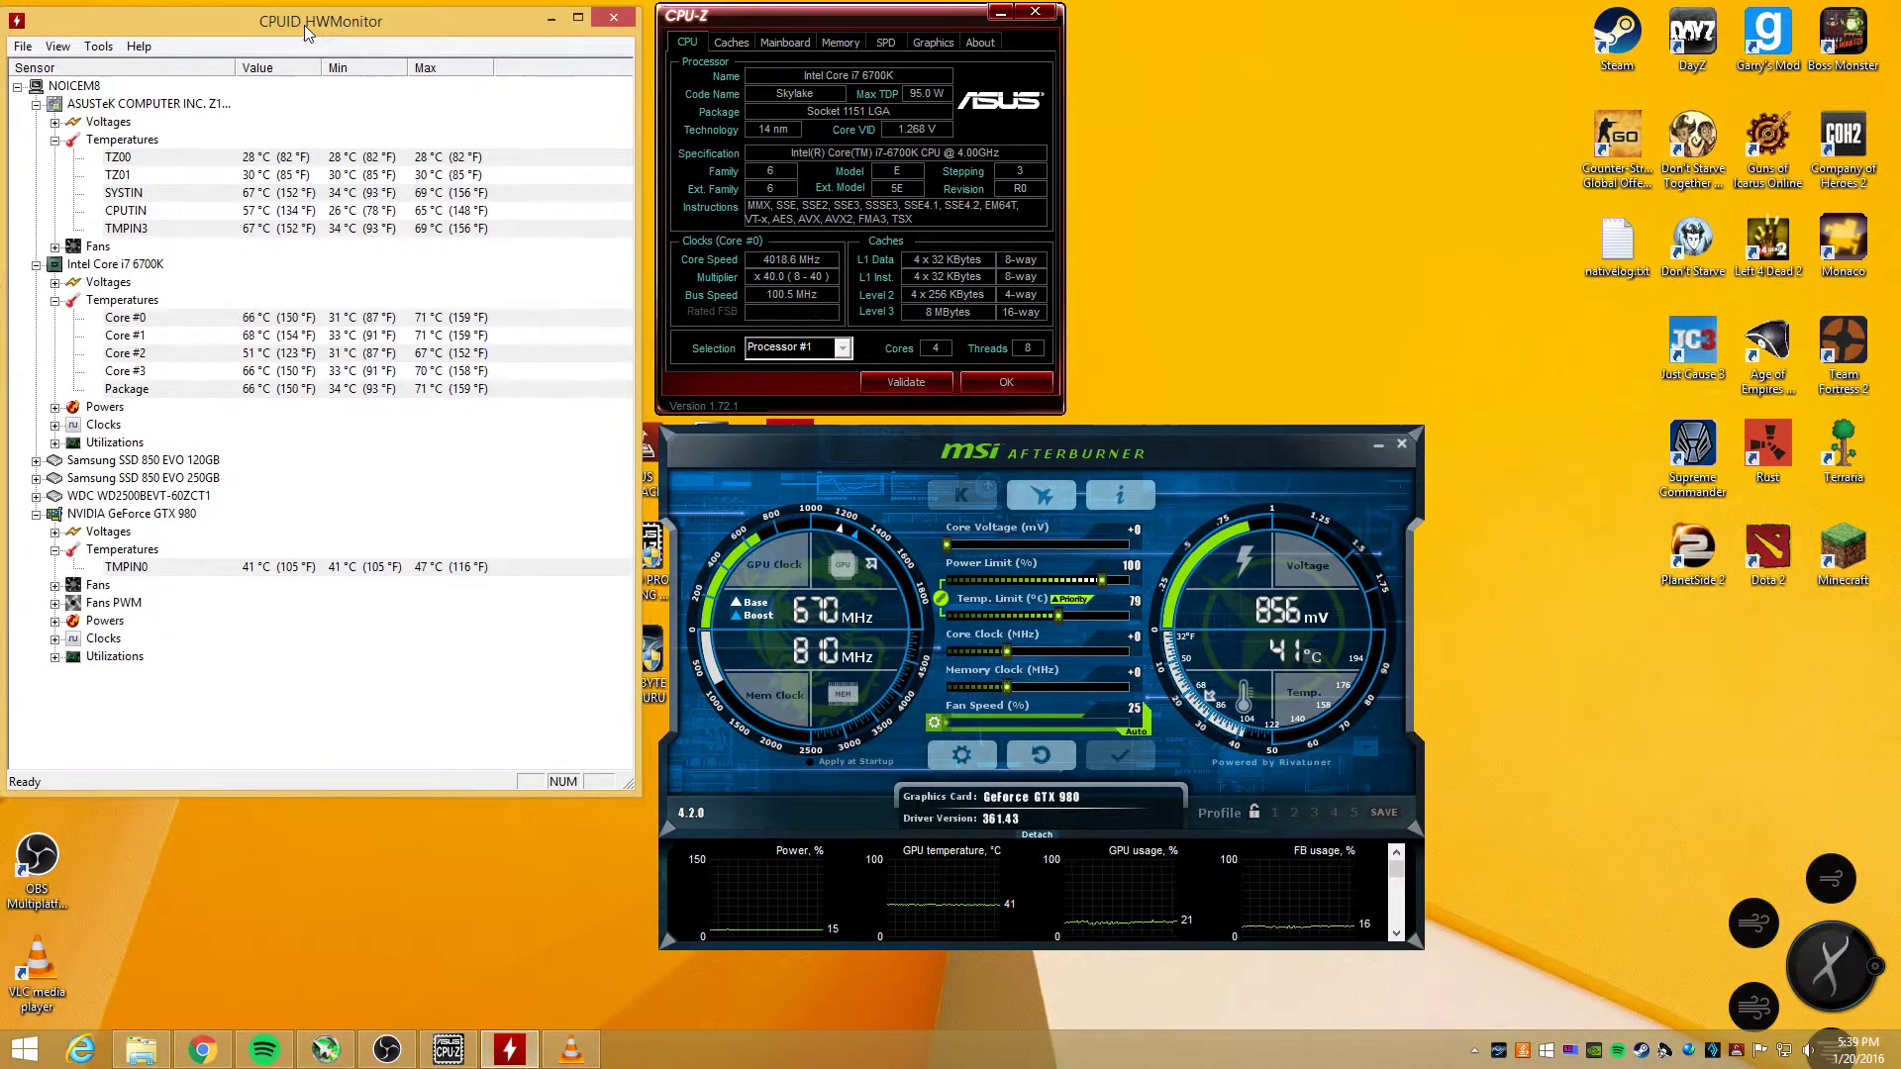
Step: Nudge HWMonitor slightly right and shift Afterburner slightly left beside it
{"action": "left_click_drag", "start_coordinate": [304, 26], "coordinate": [323, 30]}
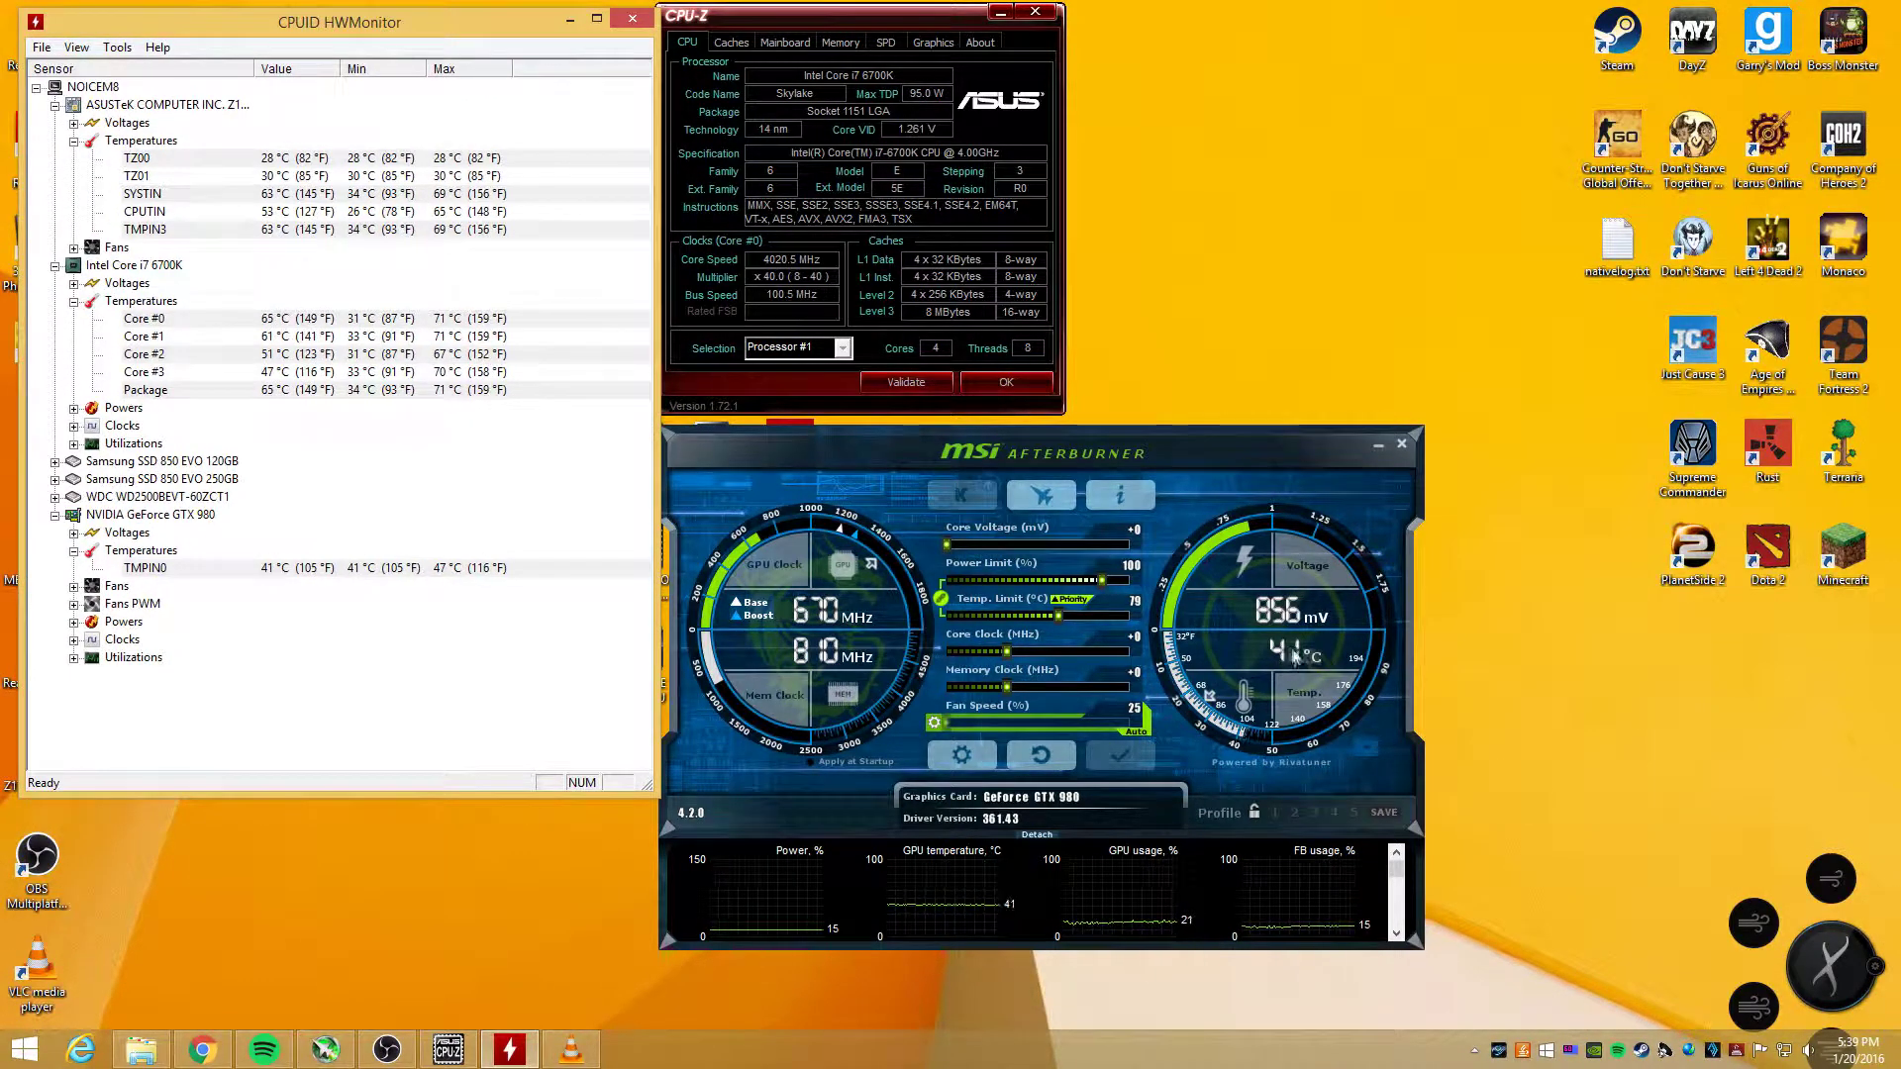
{"action": "left_click", "coordinate": [1112, 442]}
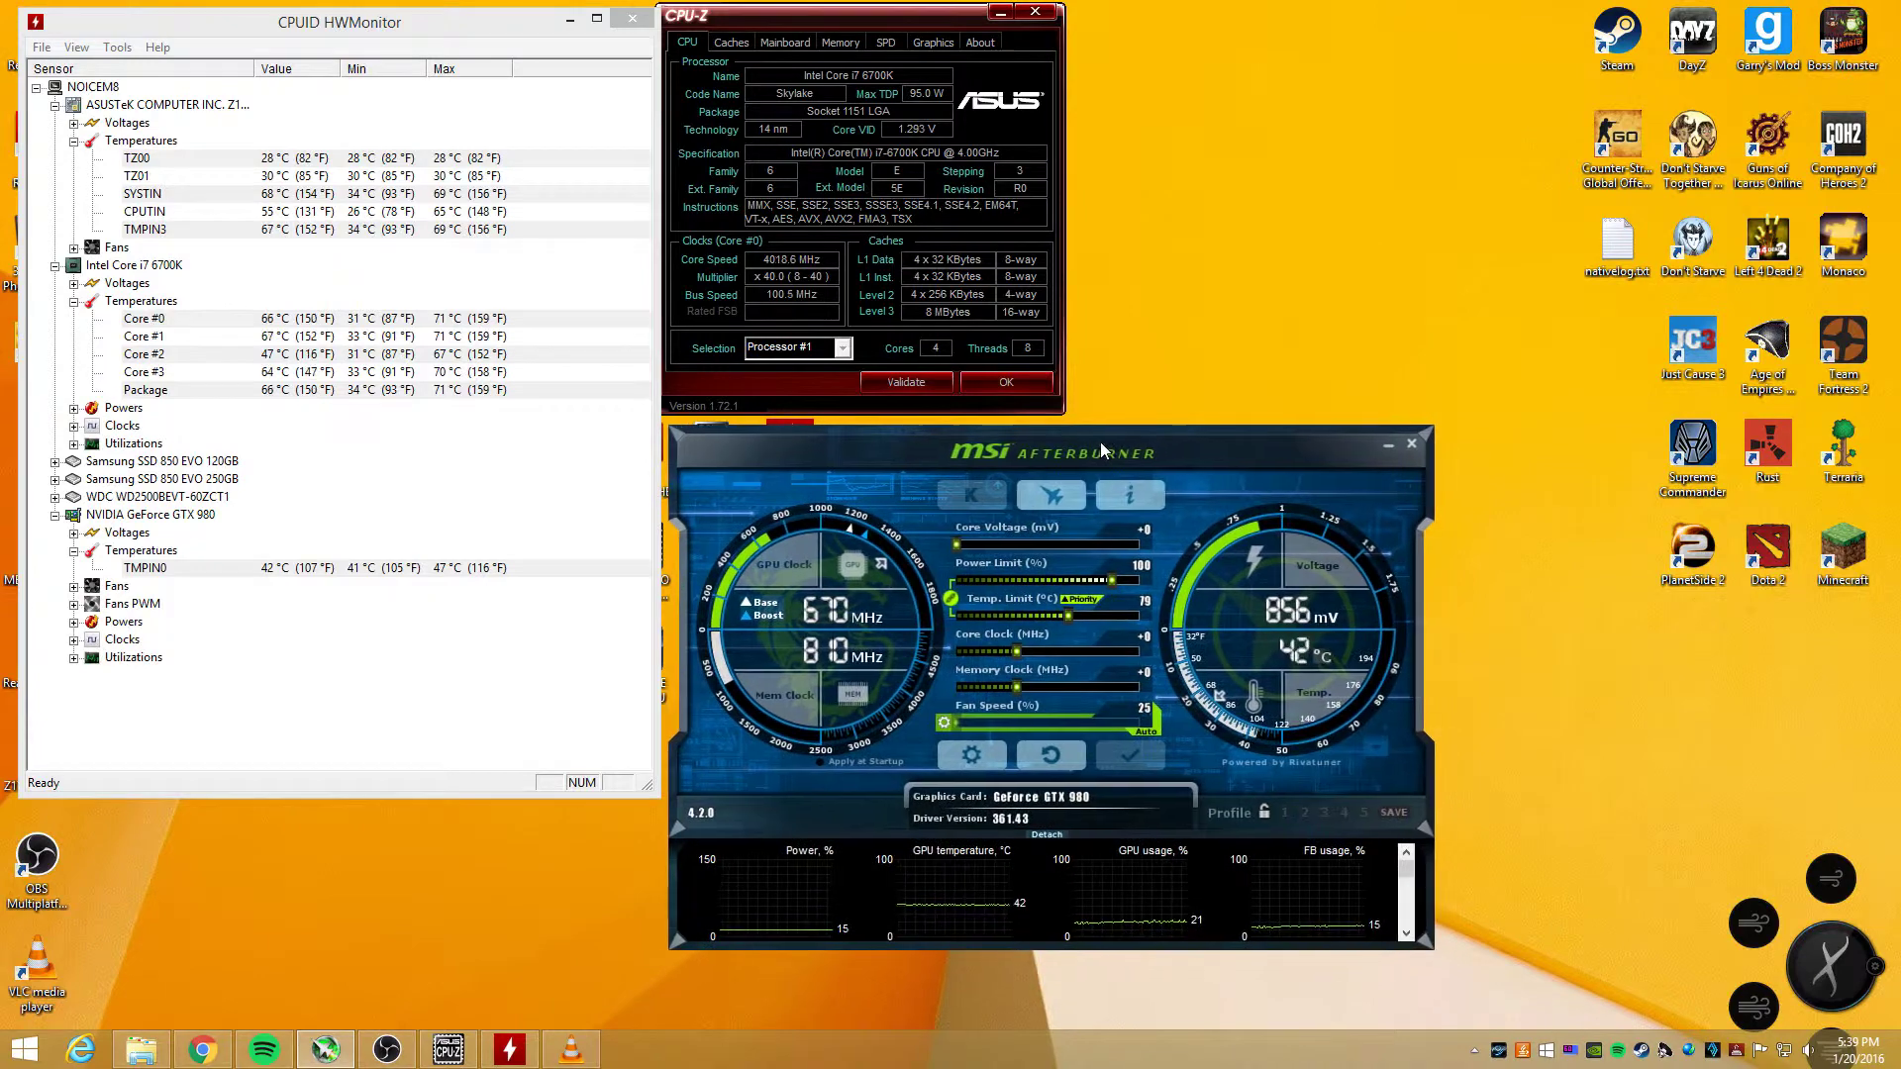
{"action": "left_click_drag", "start_coordinate": [1101, 438], "coordinate": [963, 448]}
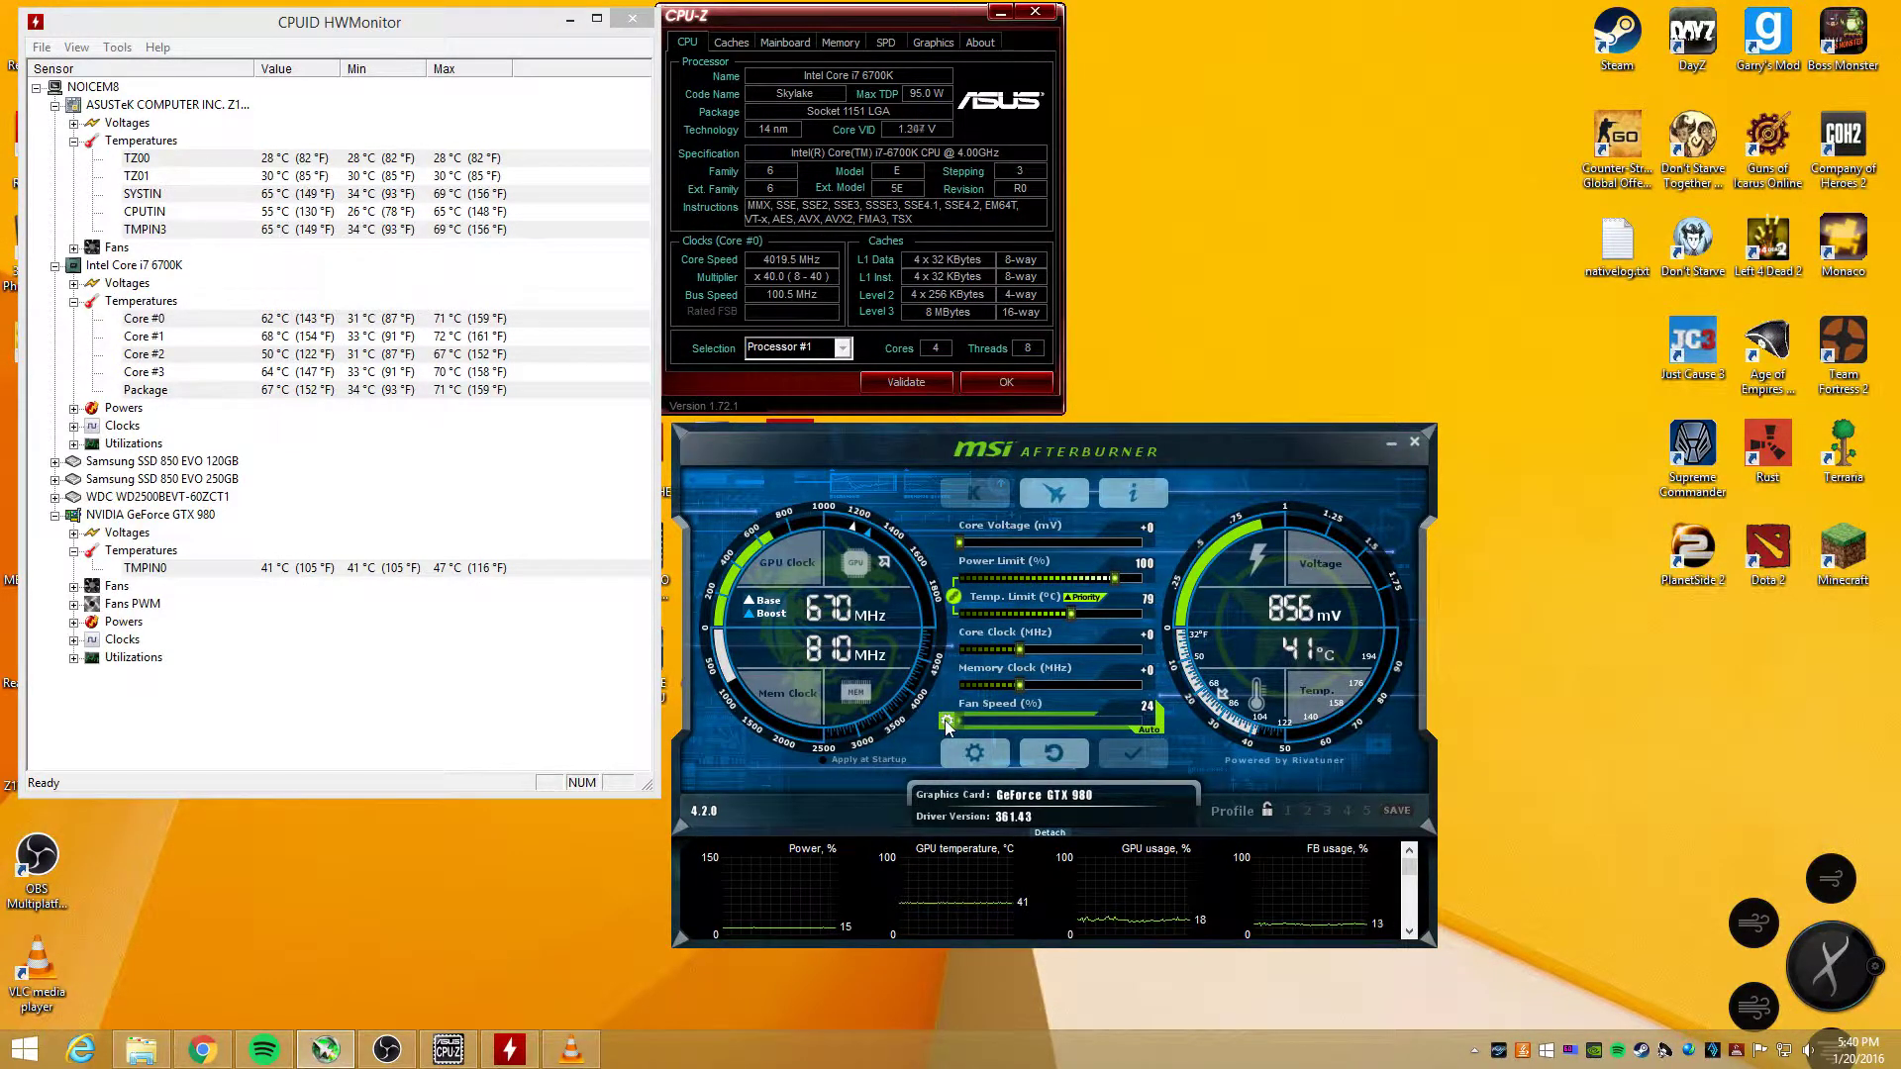
Step: Open Afterburner's settings, look over the Monitoring tab, and end on the Fan tab's custom curve
{"action": "left_click", "coordinate": [969, 751]}
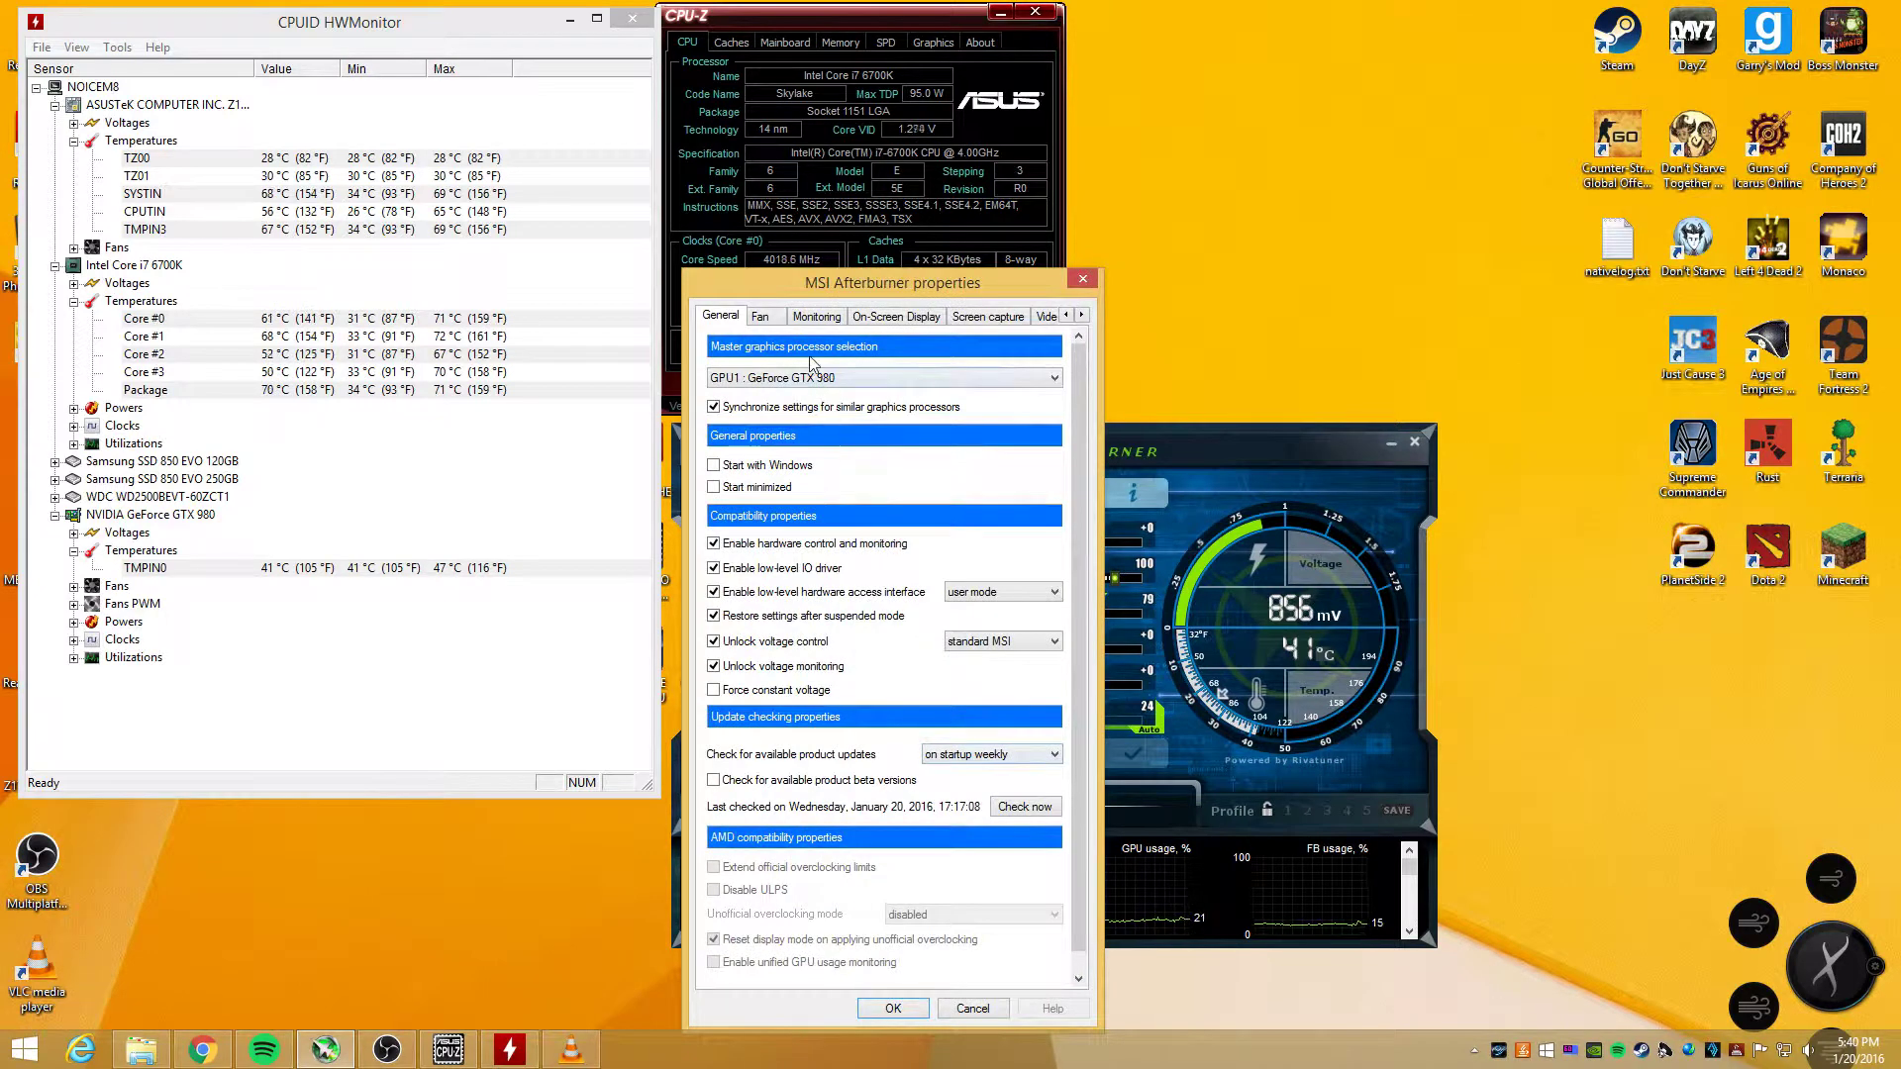
{"action": "left_click", "coordinate": [820, 319]}
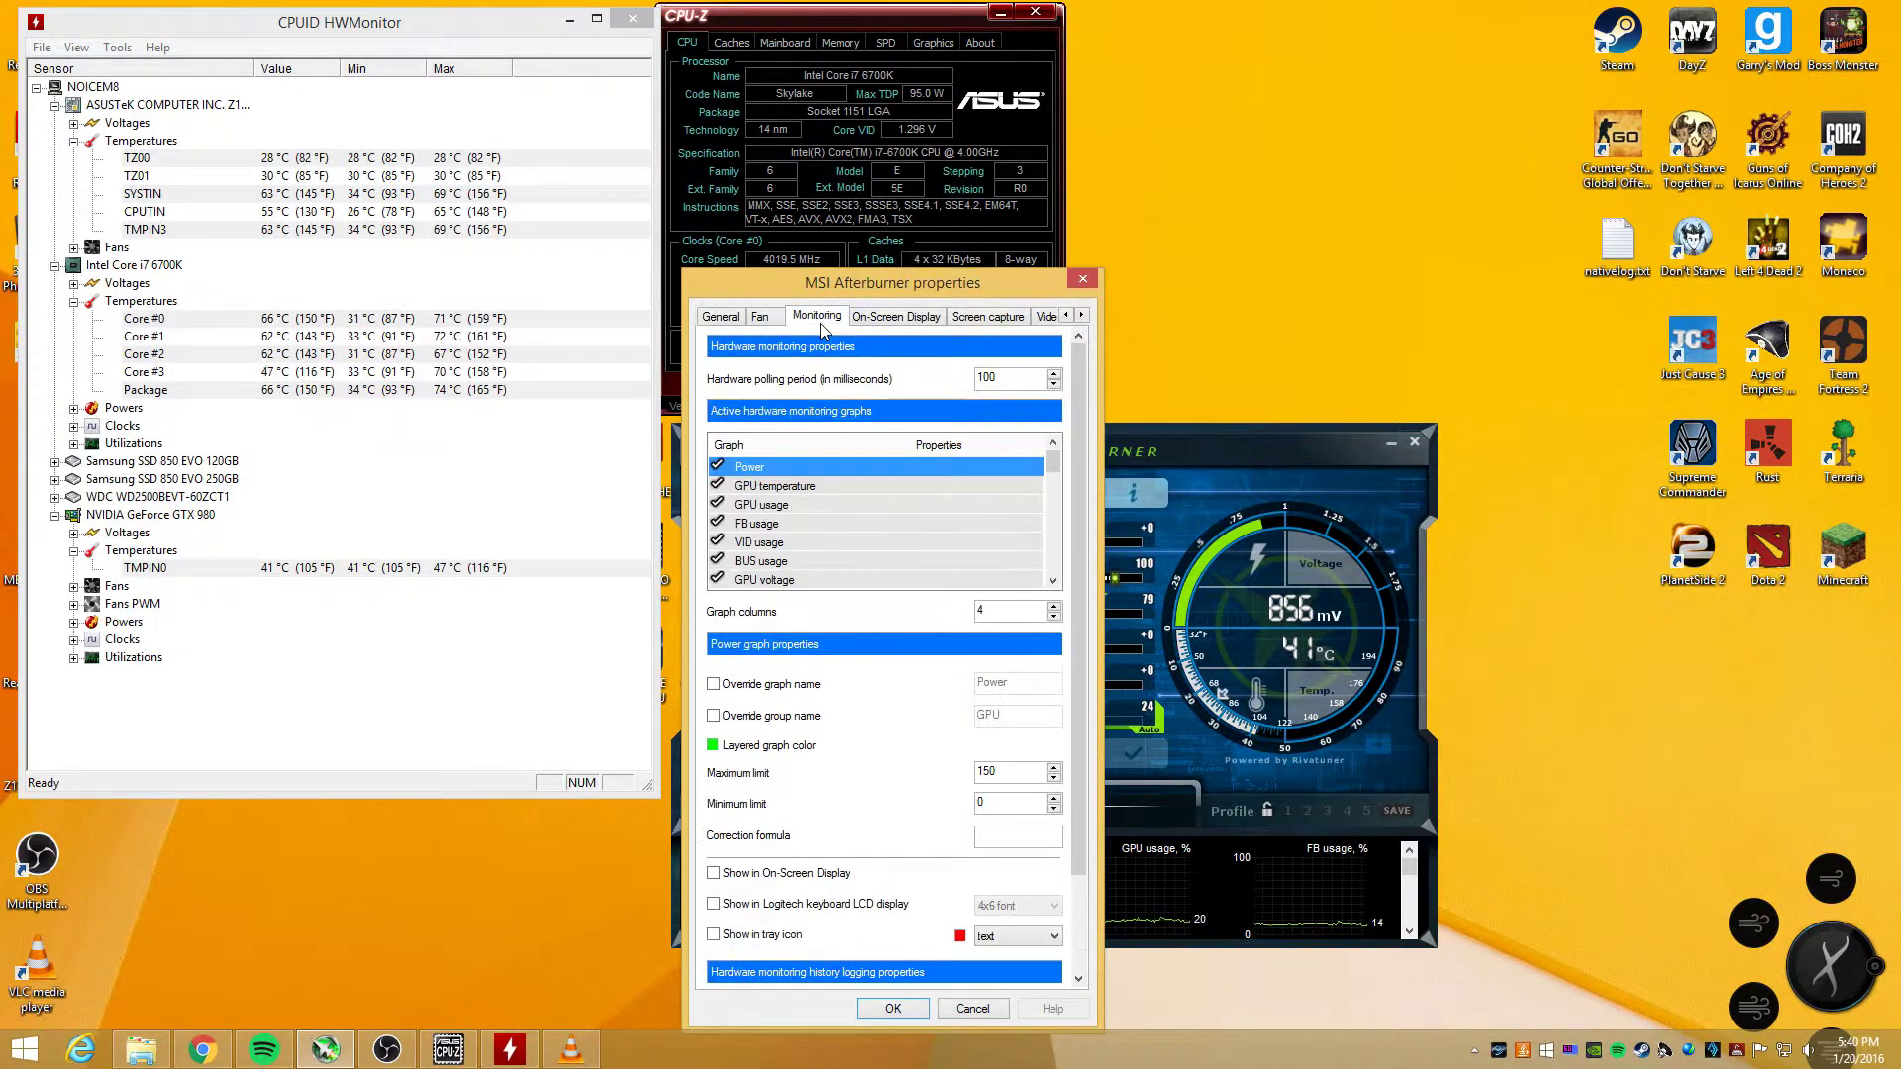
{"action": "left_click", "coordinate": [761, 321]}
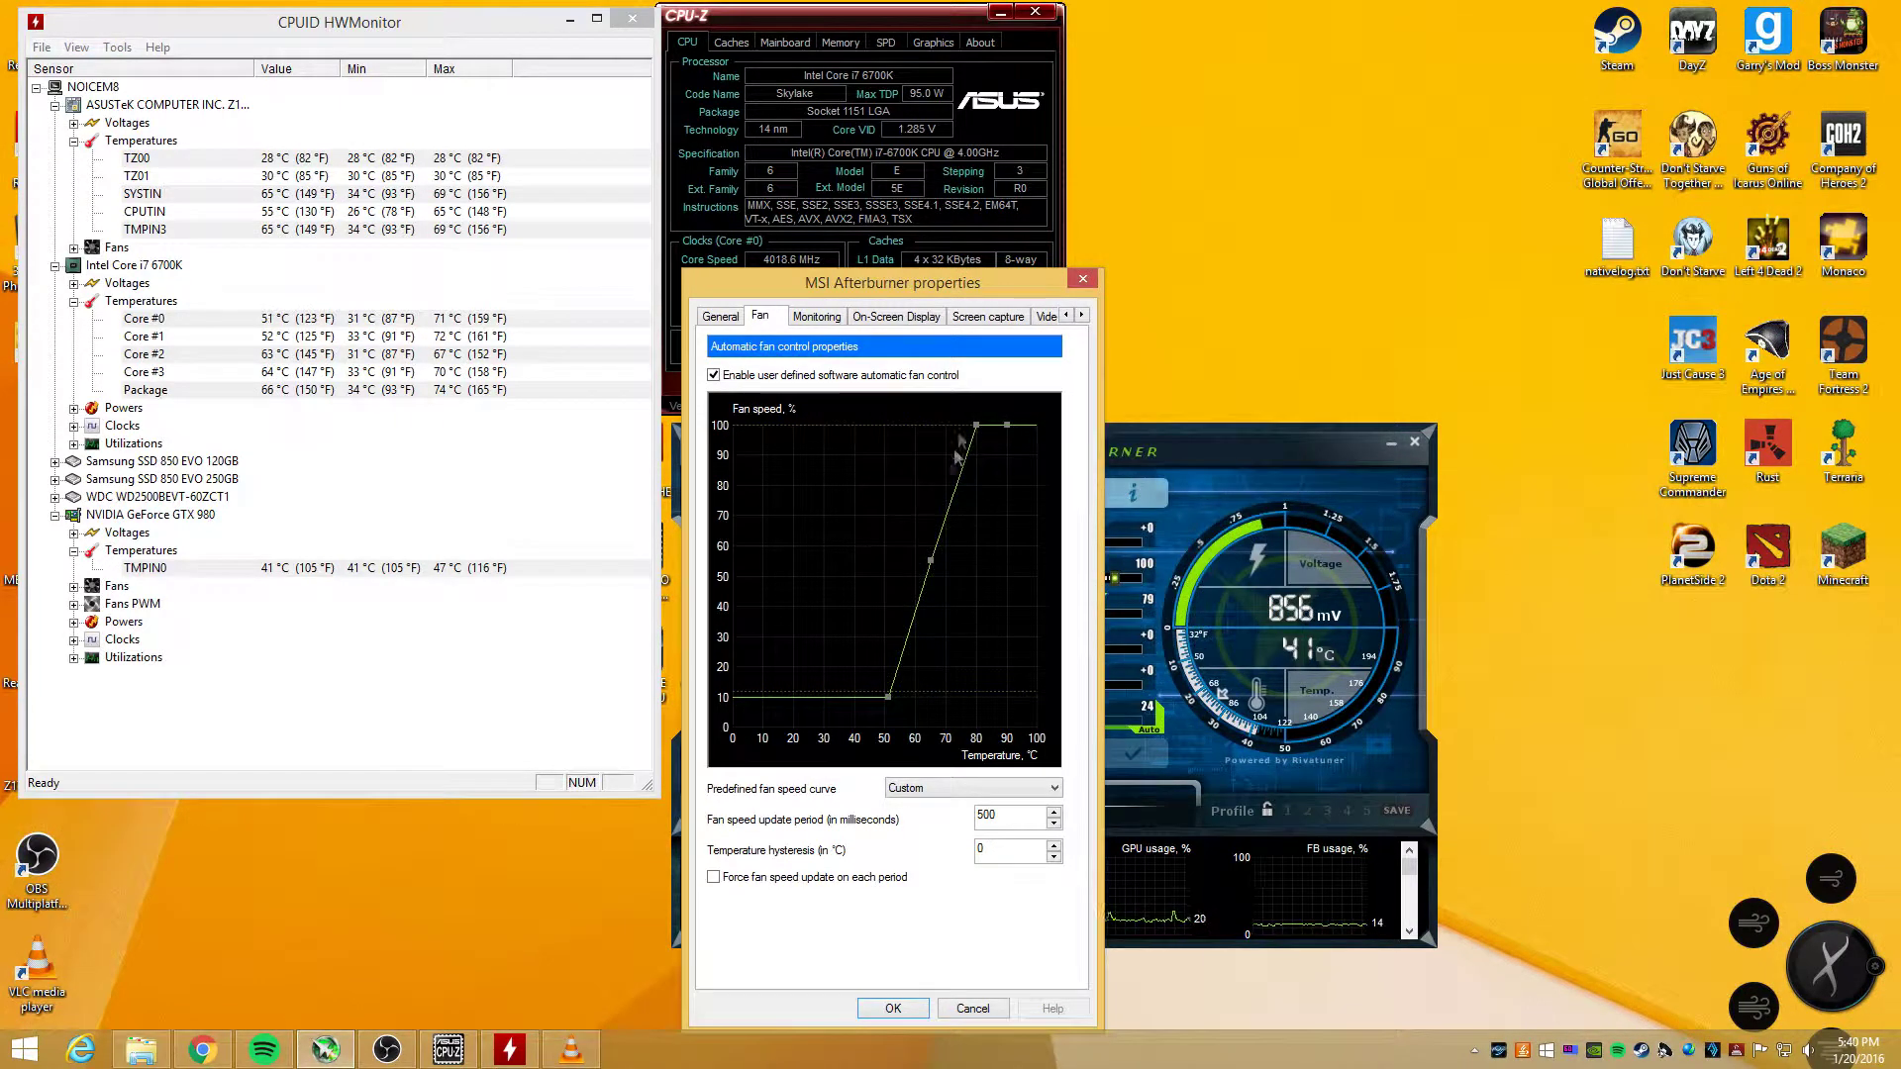
{"action": "left_click", "coordinate": [892, 1008]}
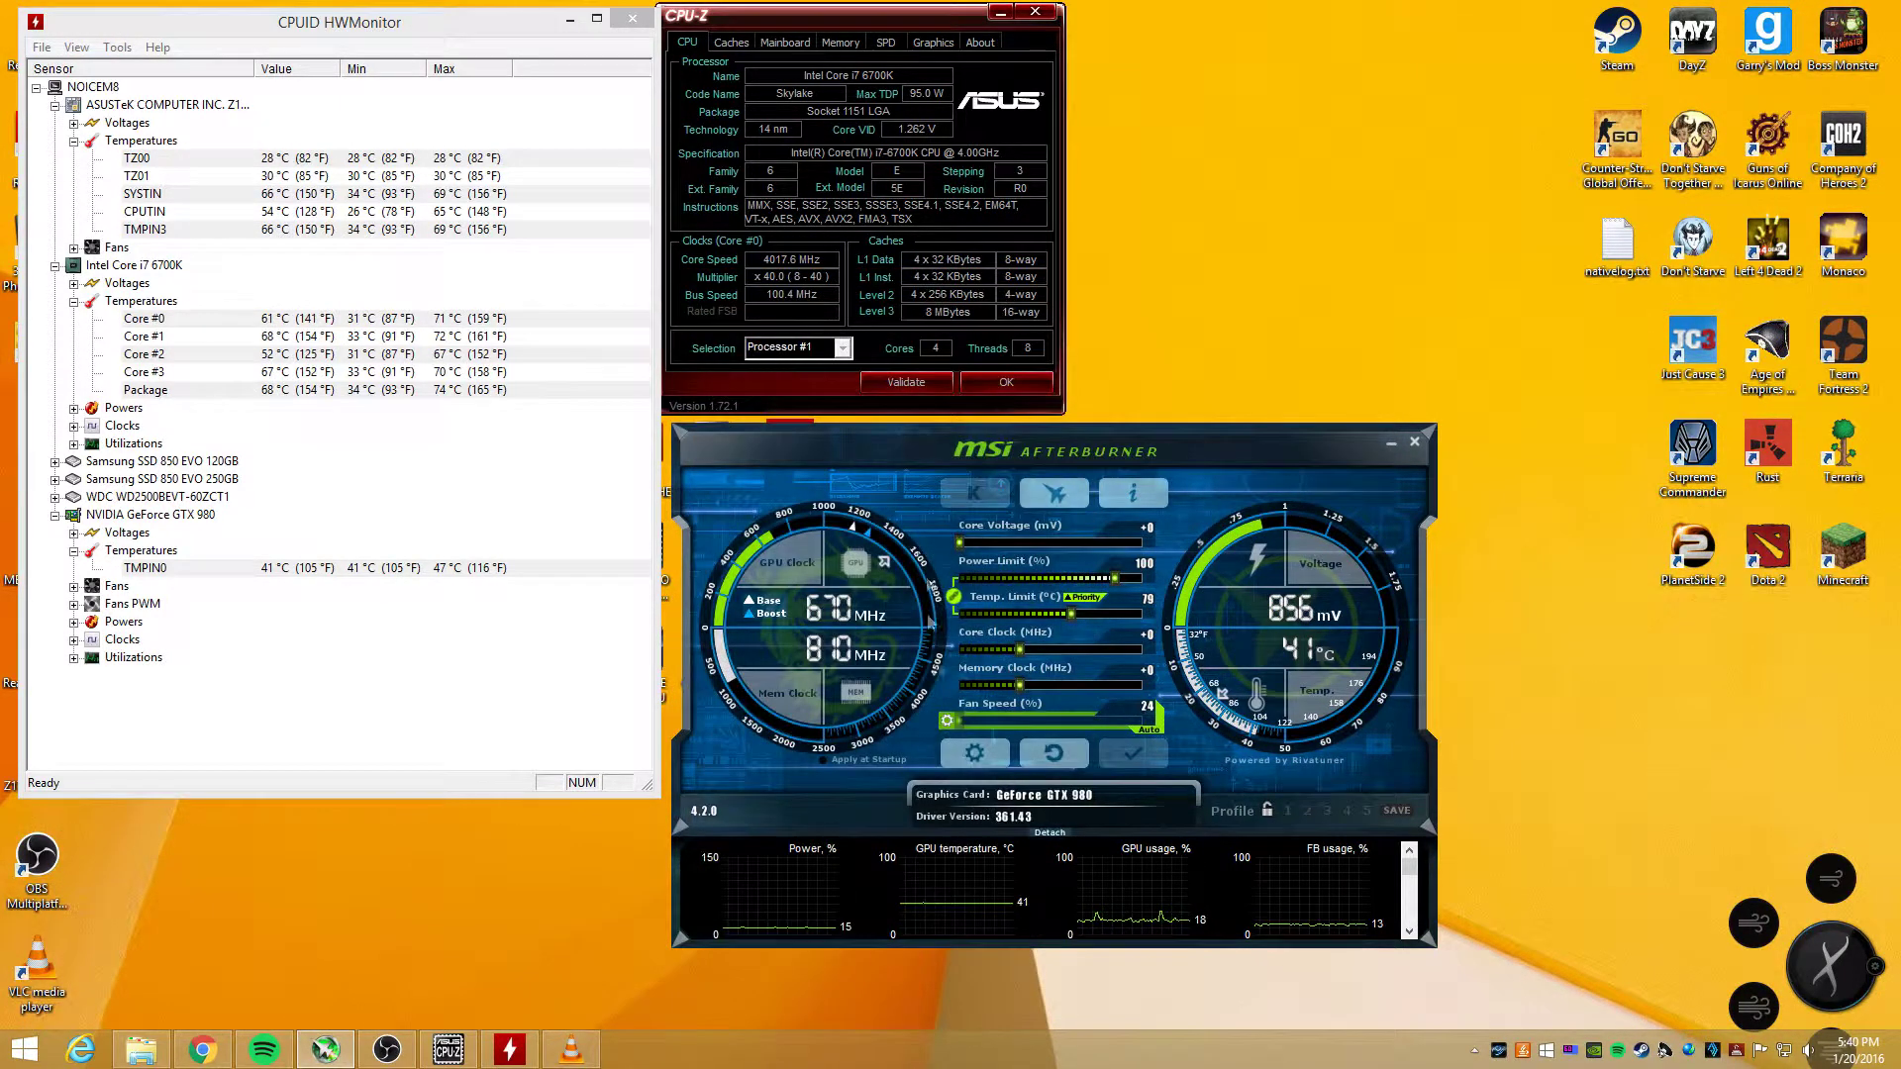
{"action": "left_click", "coordinate": [1074, 752]}
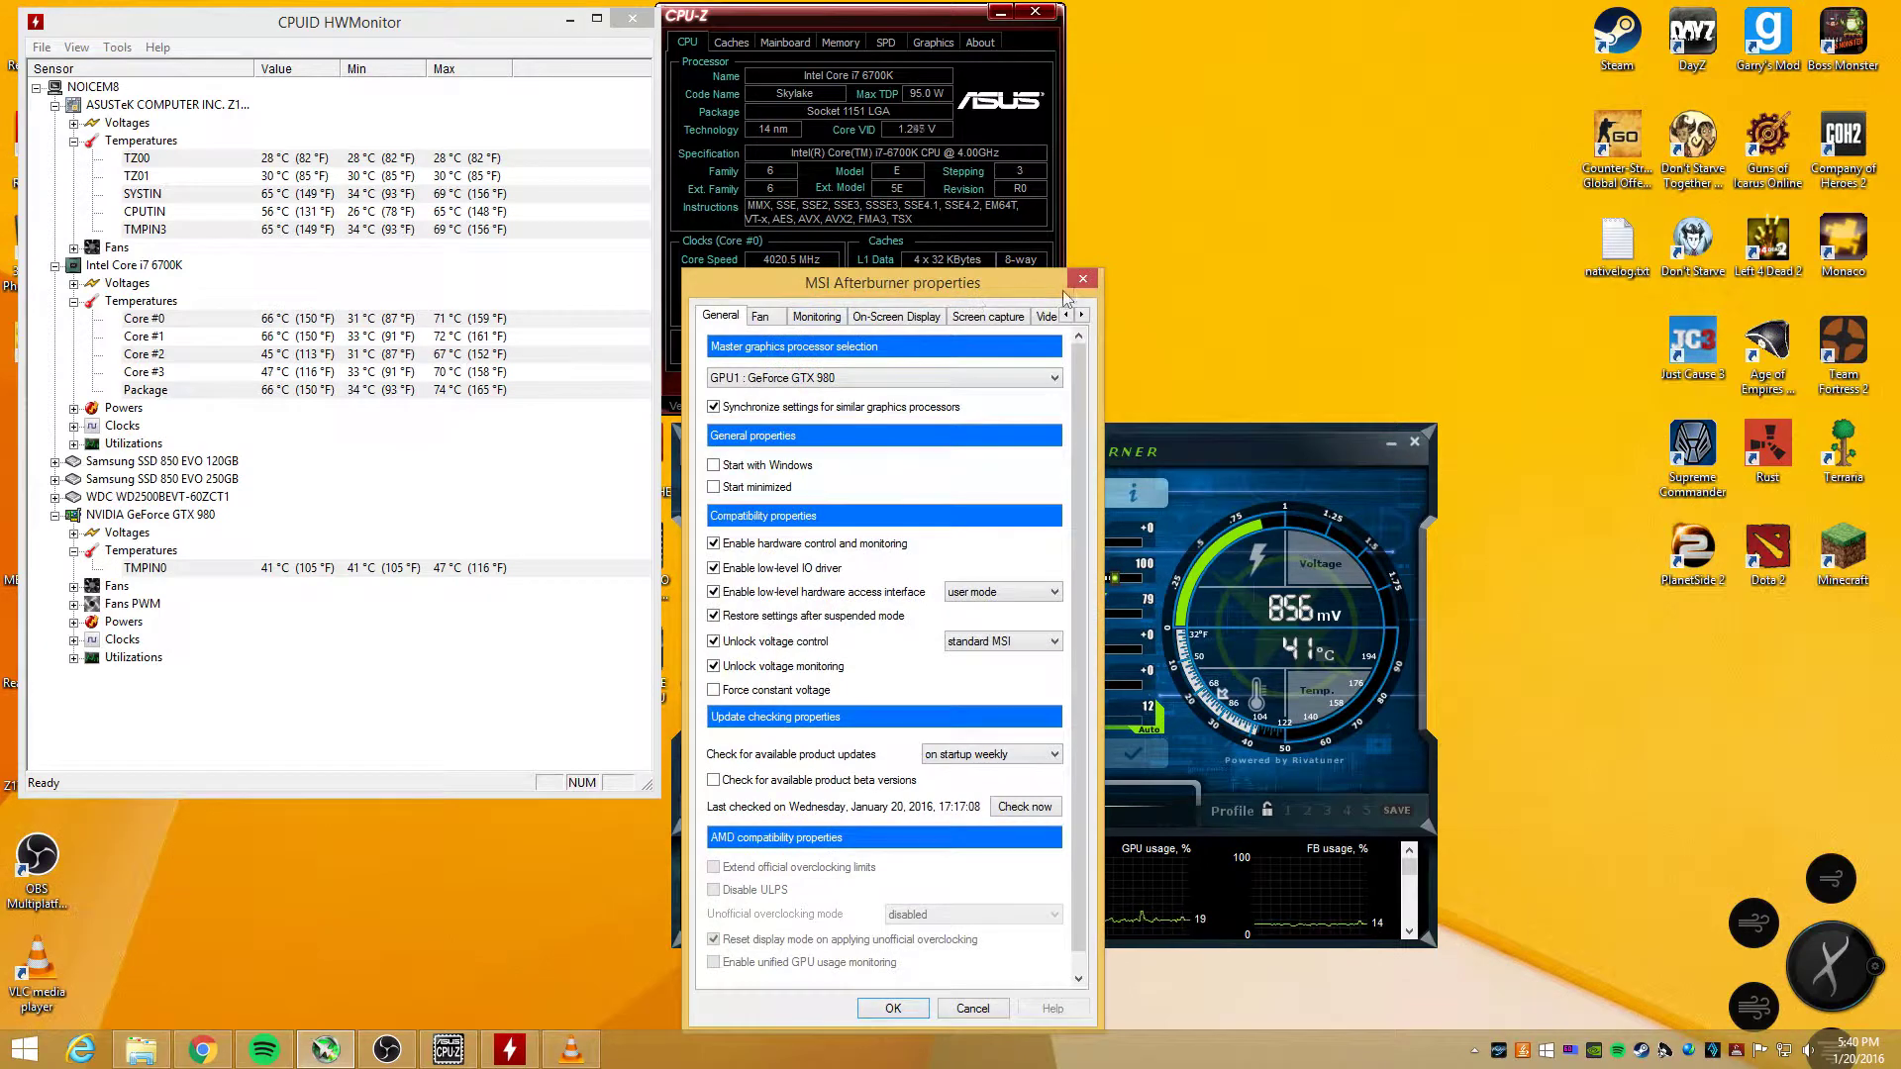
{"action": "left_click", "coordinate": [1083, 282]}
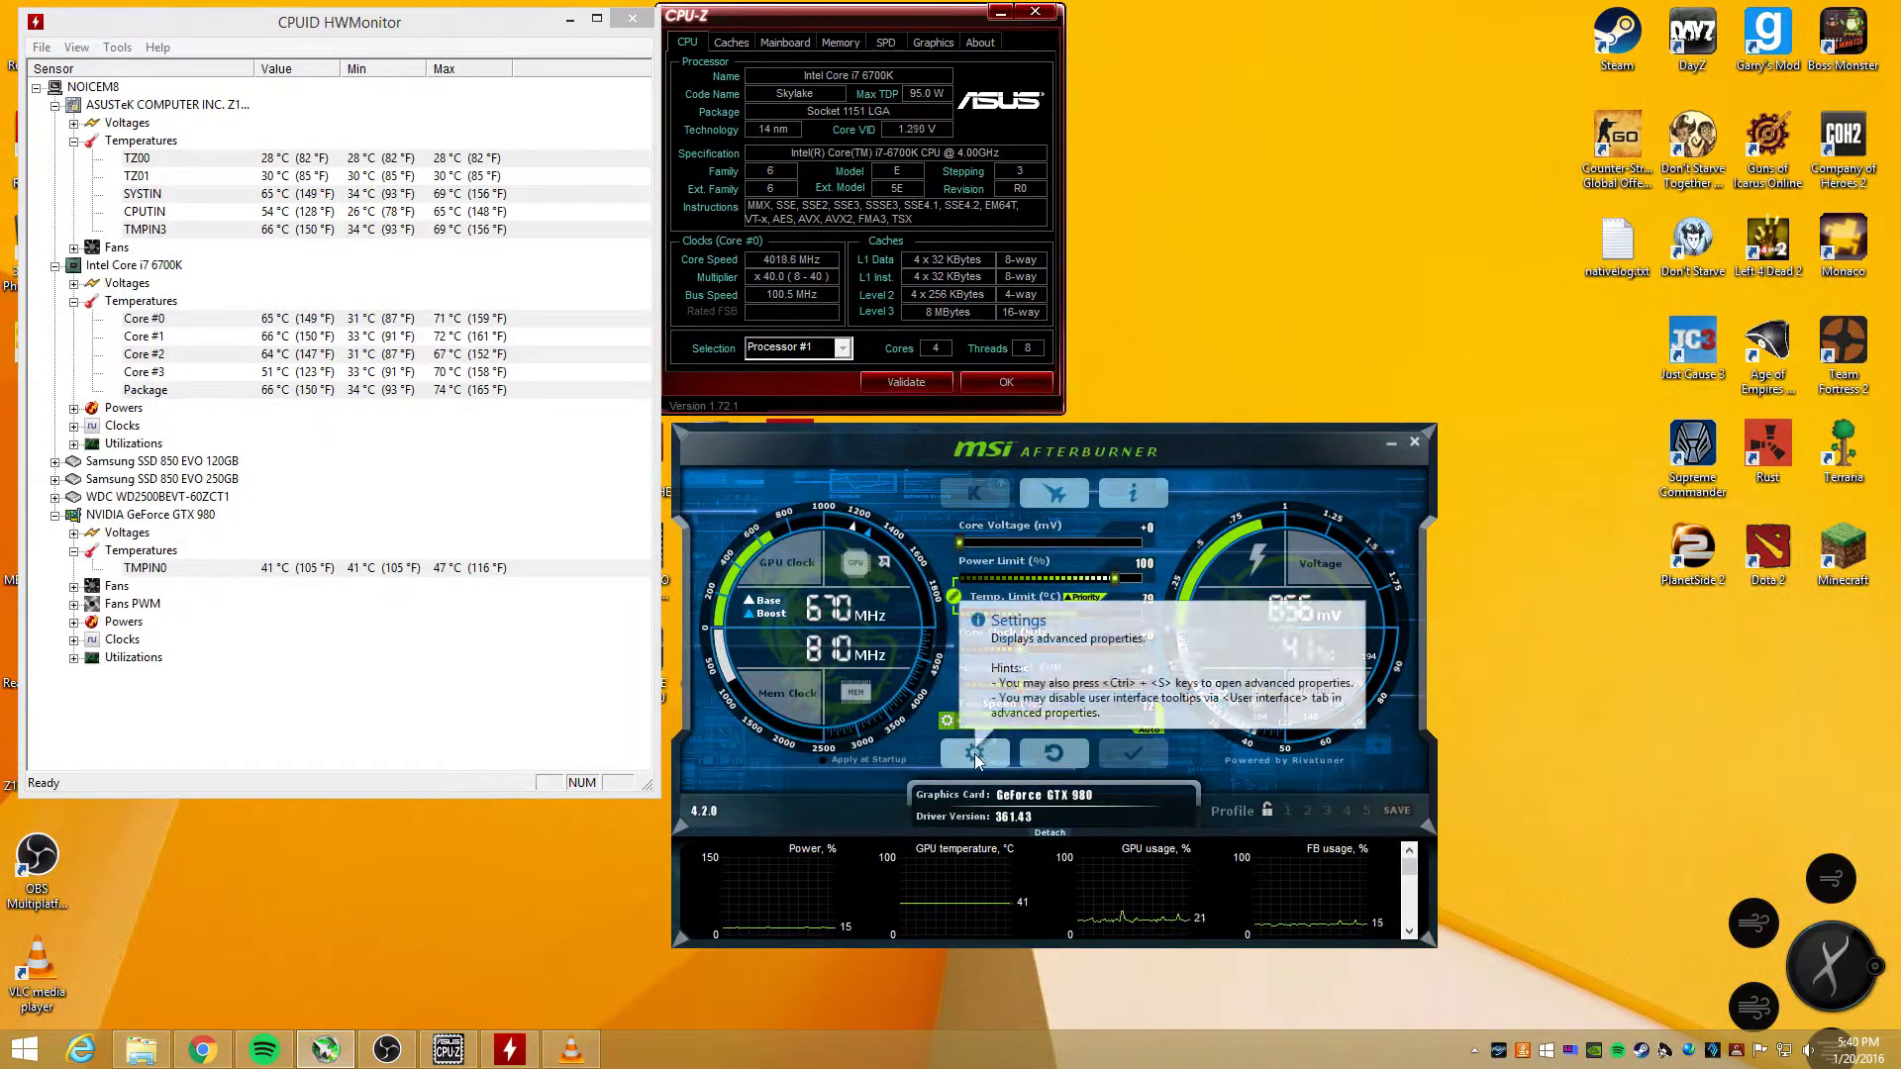
{"action": "left_click", "coordinate": [961, 756]}
{"action": "left_click", "coordinate": [761, 315]}
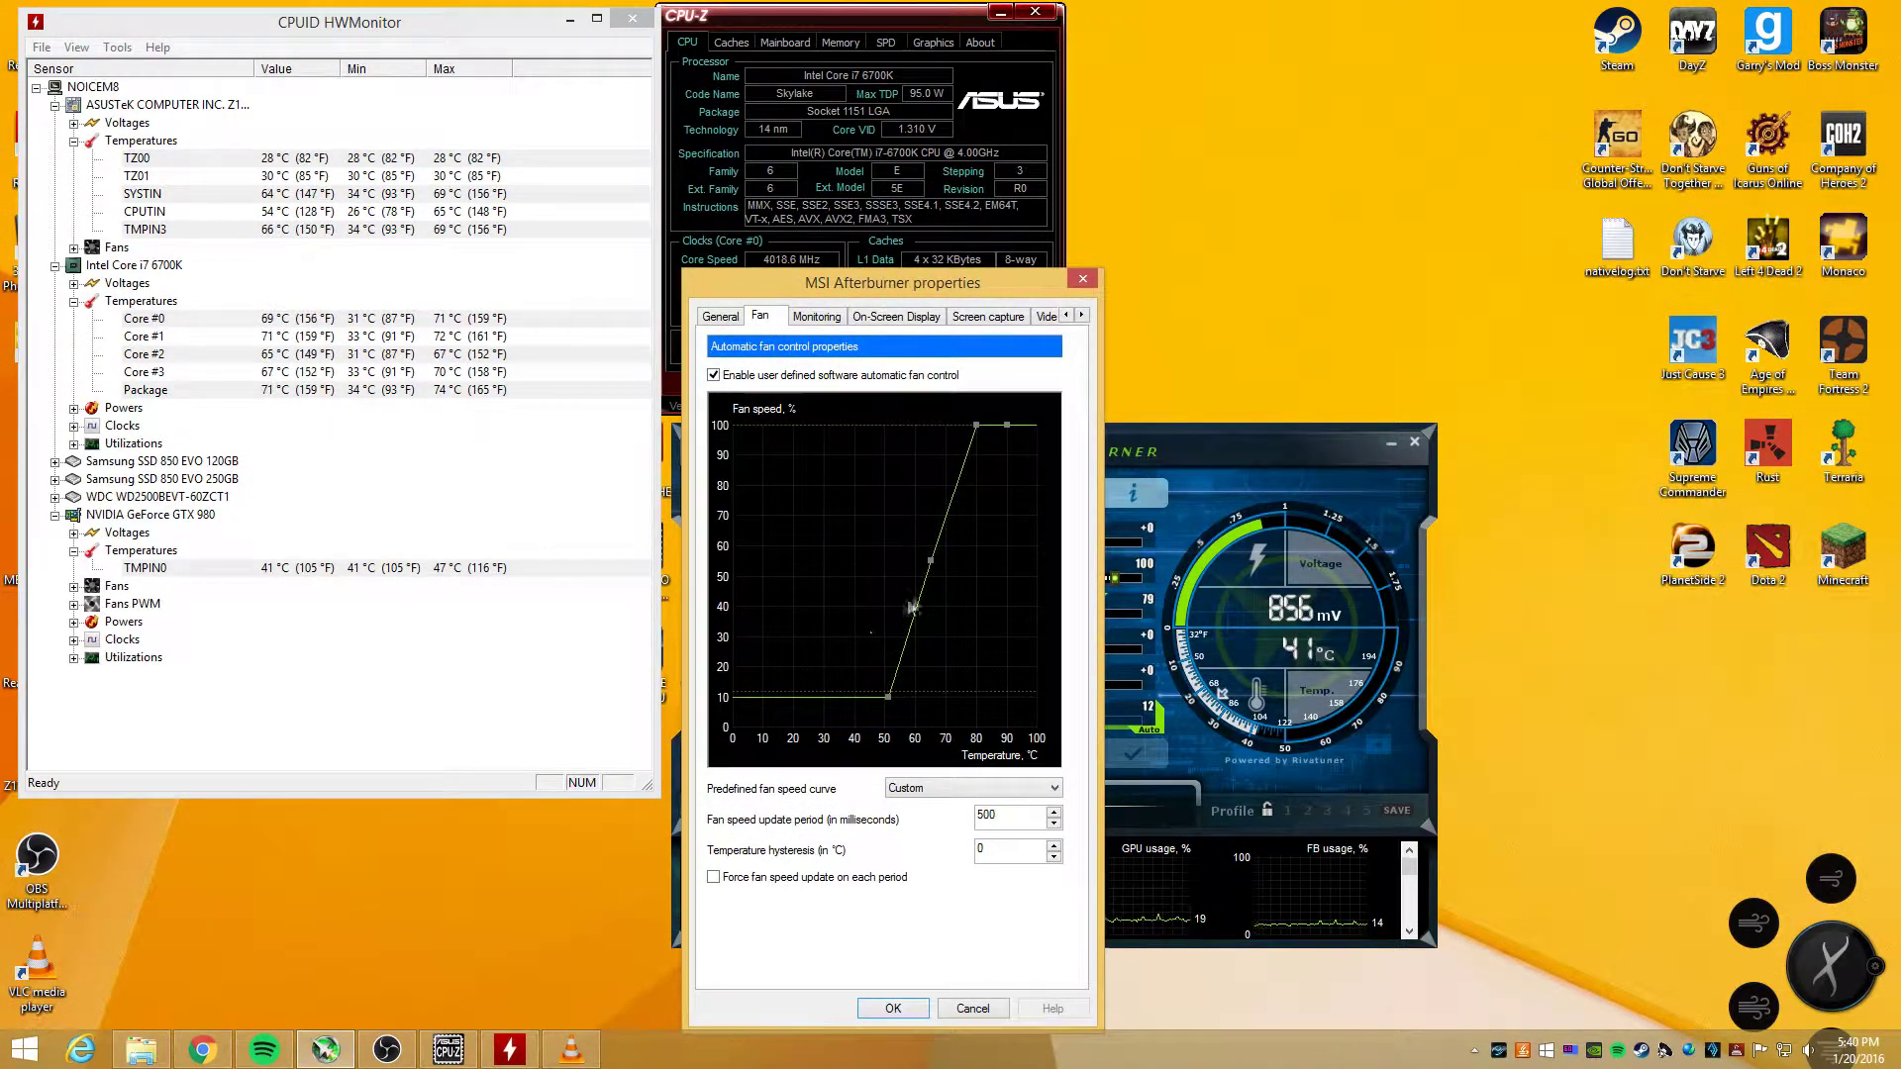
Step: Drag the fan curve points to about 11% at 40 °C and 100% near 72 °C
{"action": "left_click_drag", "start_coordinate": [931, 586], "coordinate": [888, 426]}
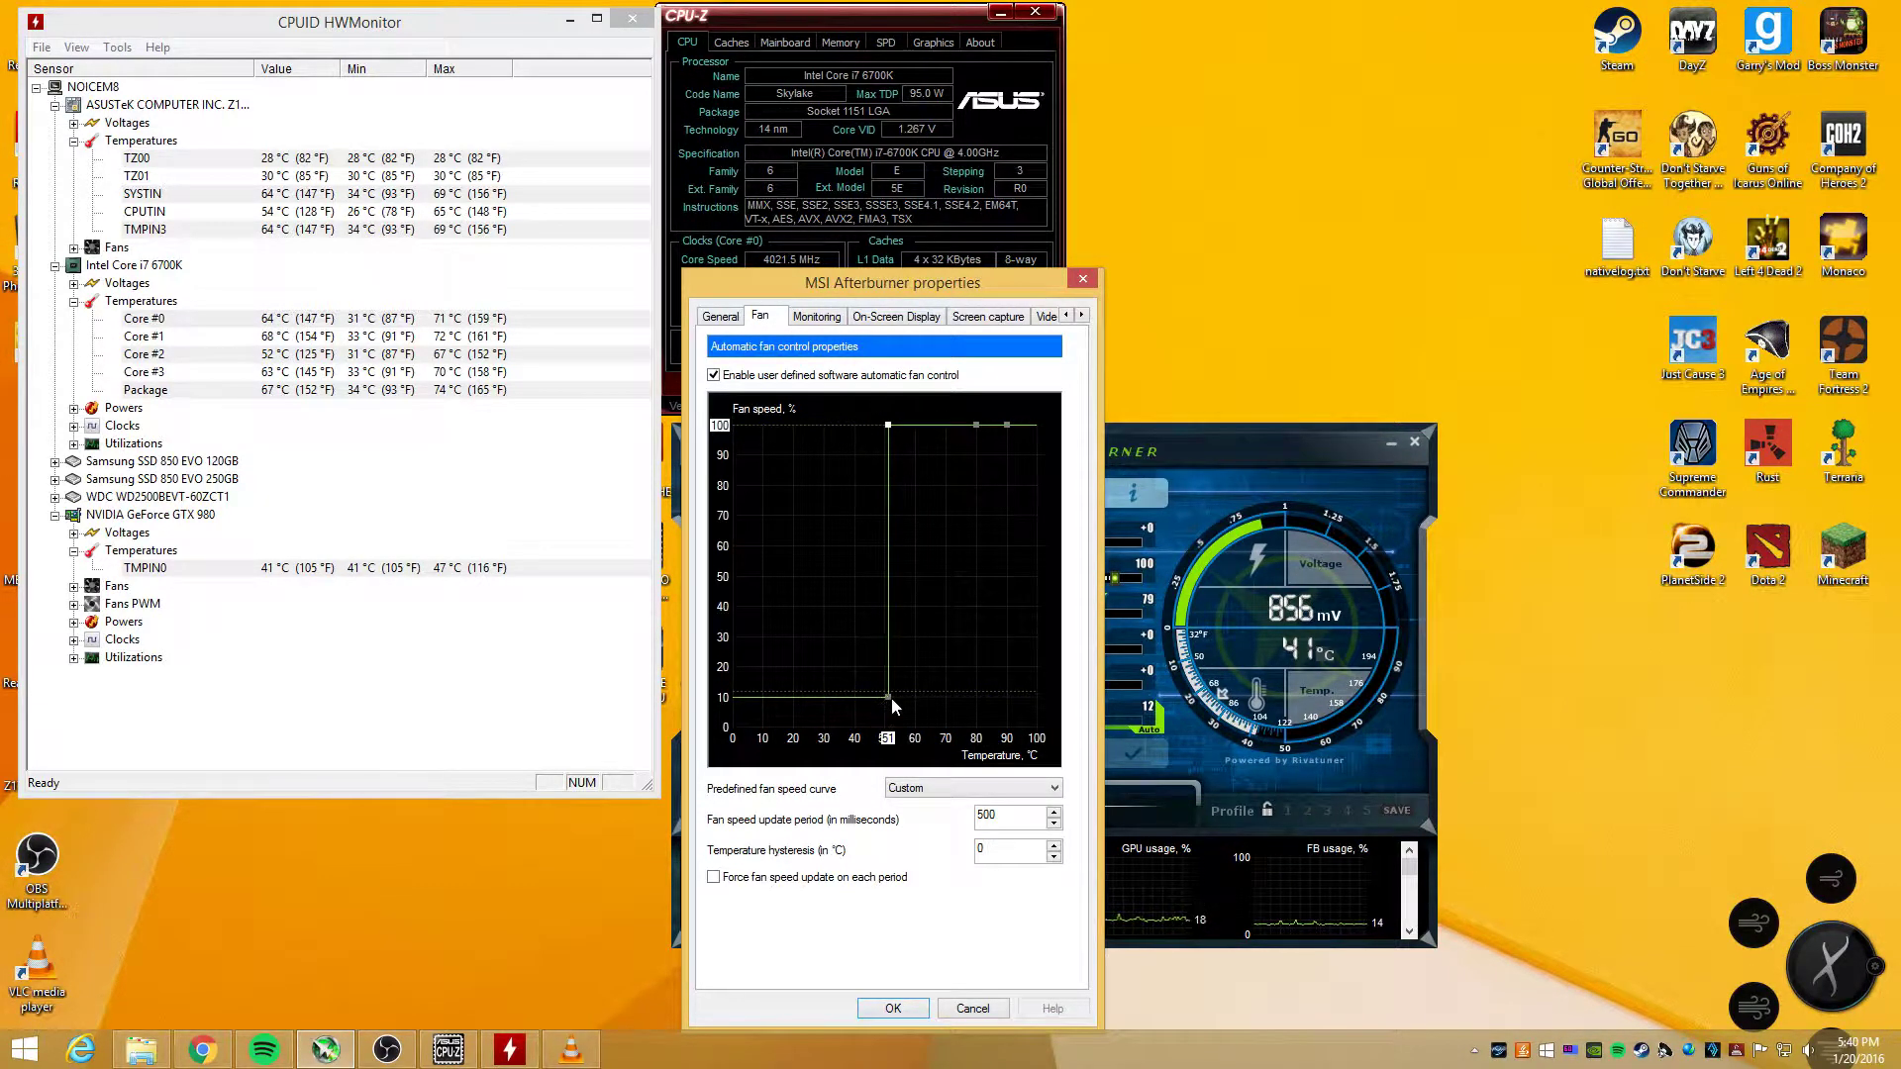
{"action": "left_click_drag", "start_coordinate": [888, 696], "coordinate": [628, 353]}
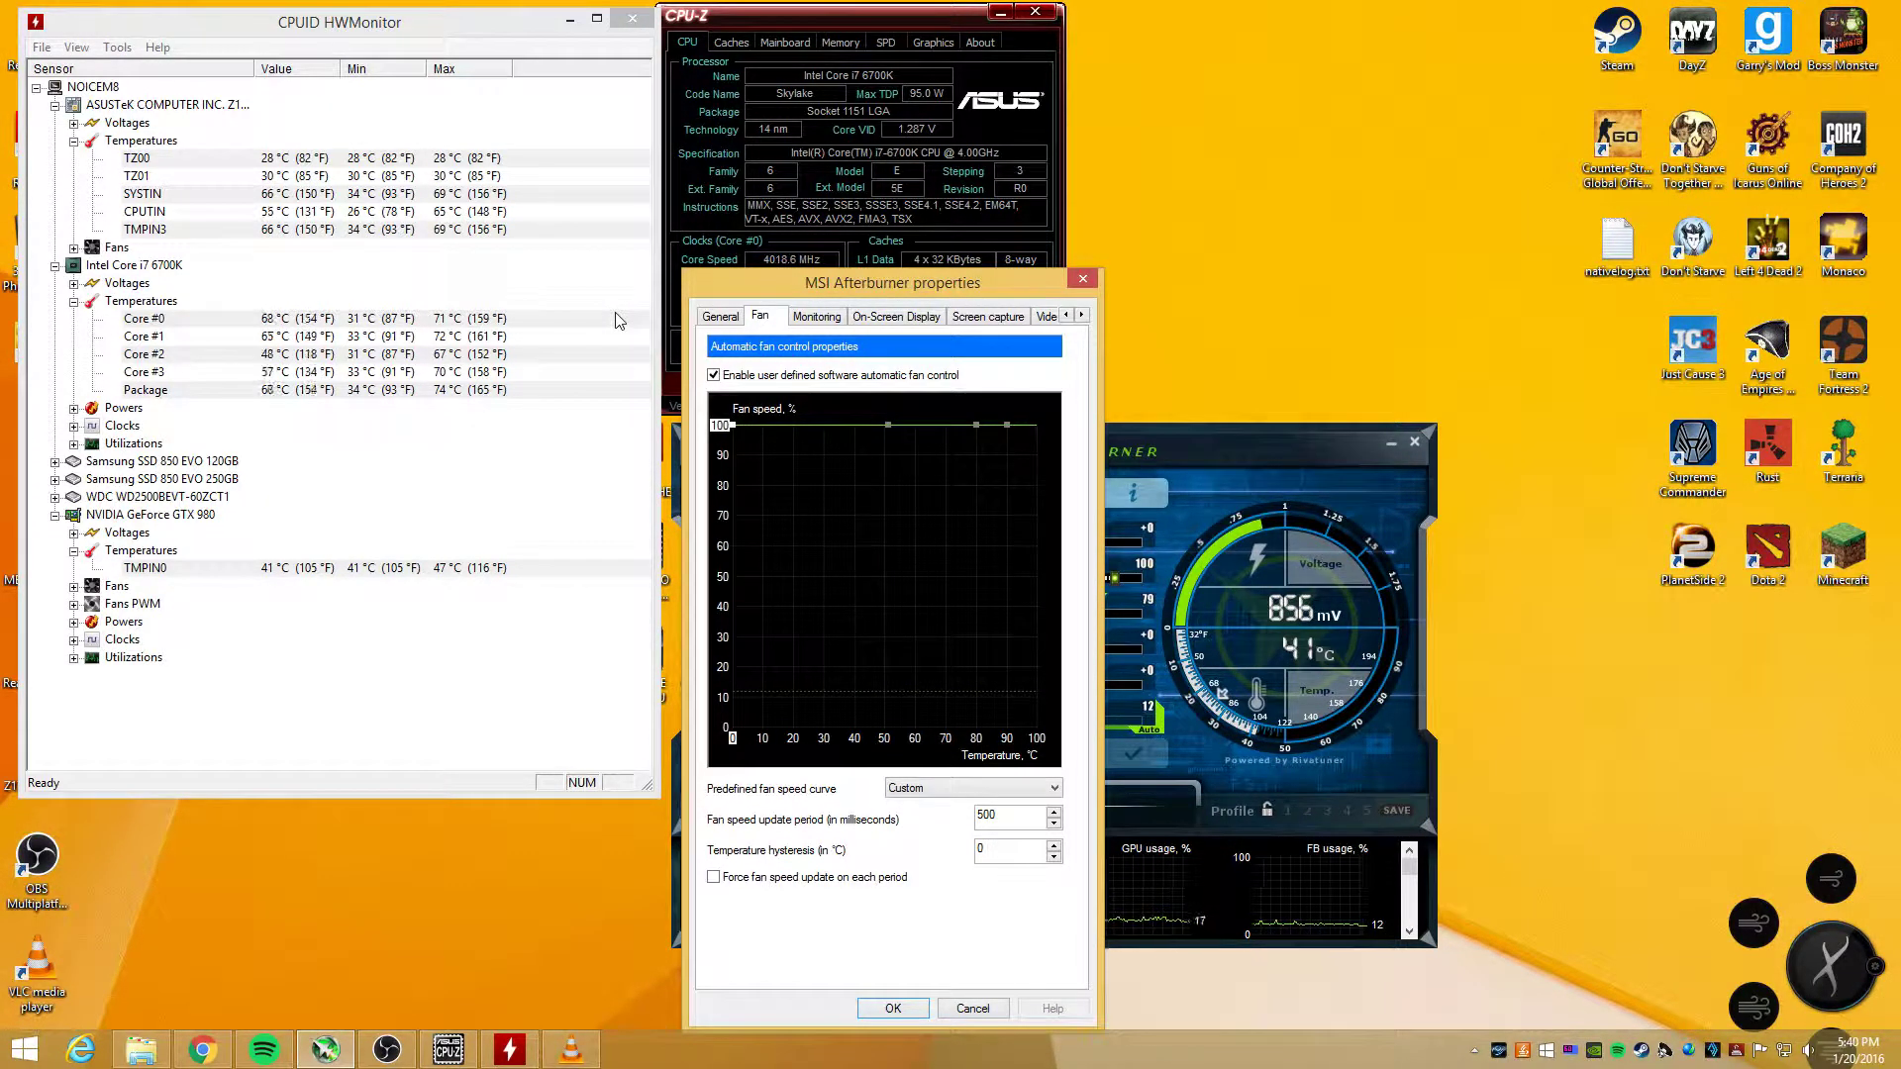
{"action": "left_click_drag", "start_coordinate": [616, 325], "coordinate": [872, 704]}
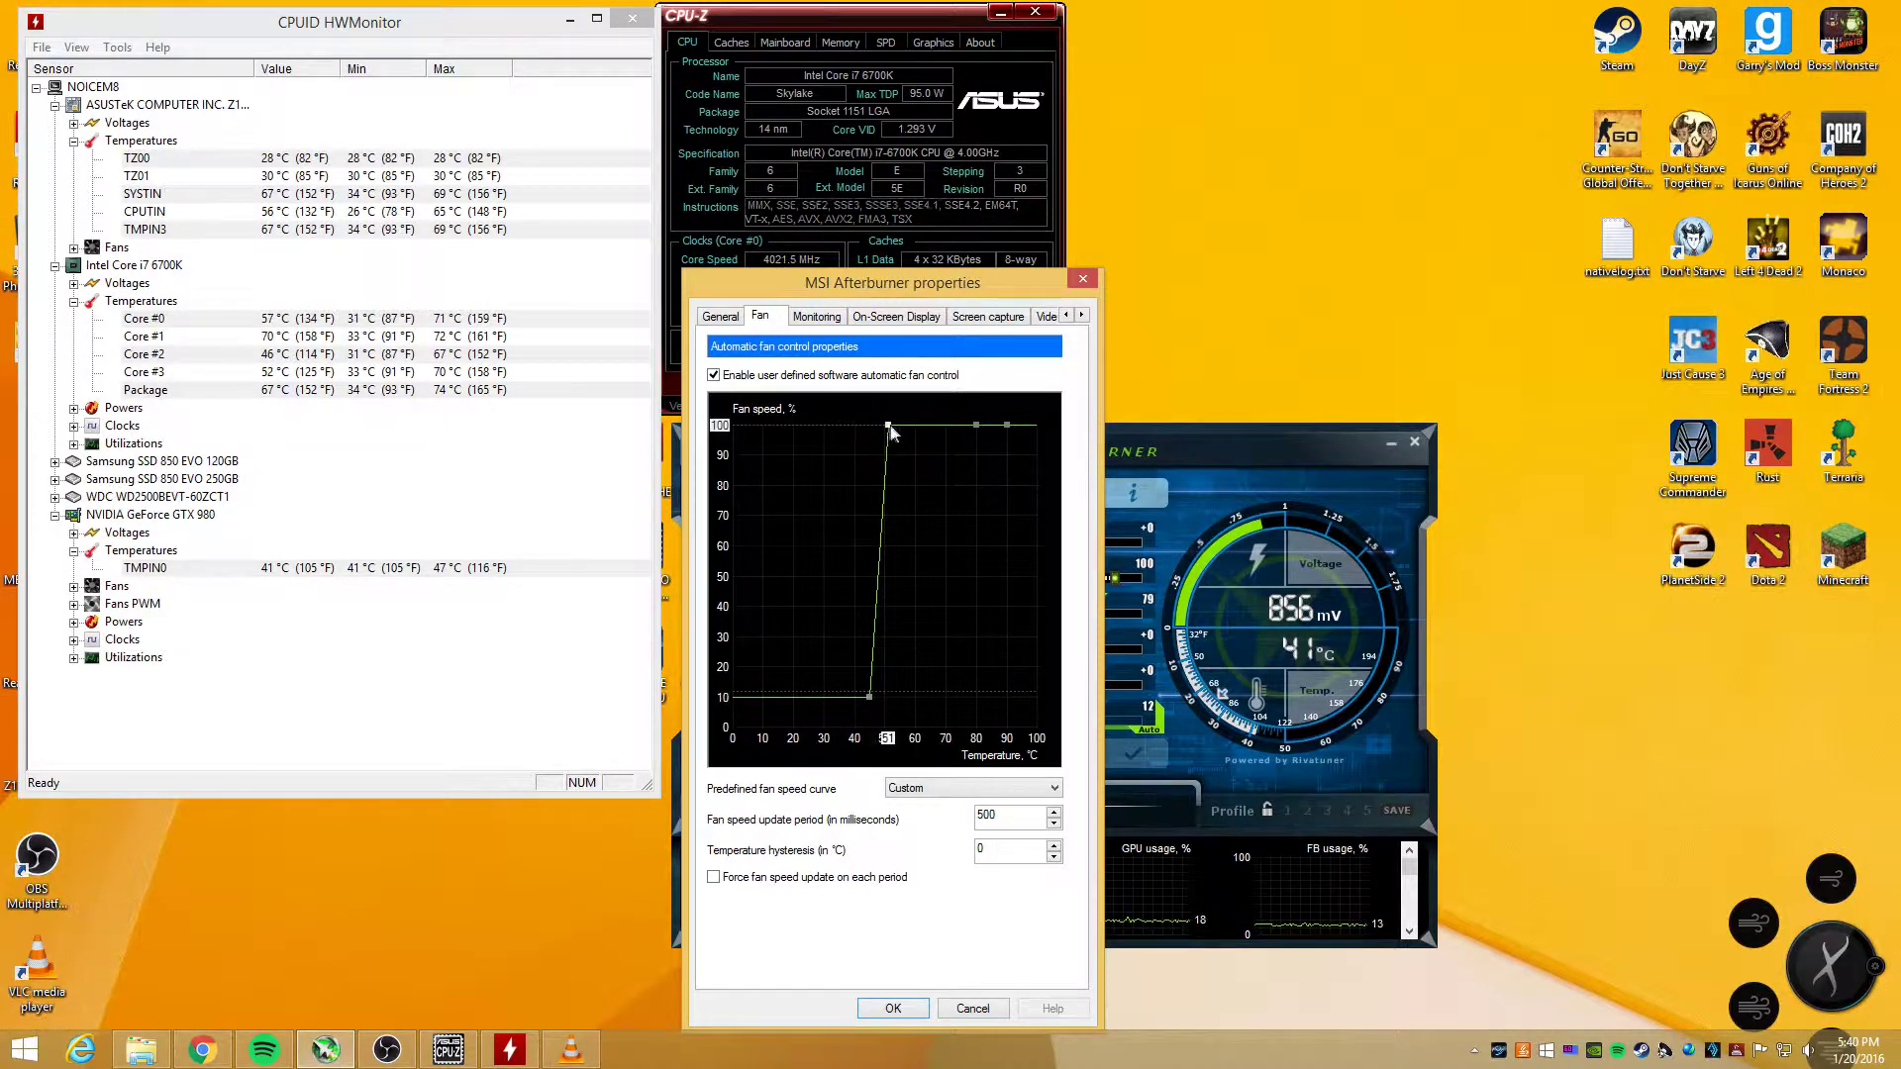
{"action": "left_click_drag", "start_coordinate": [888, 426], "coordinate": [980, 408]}
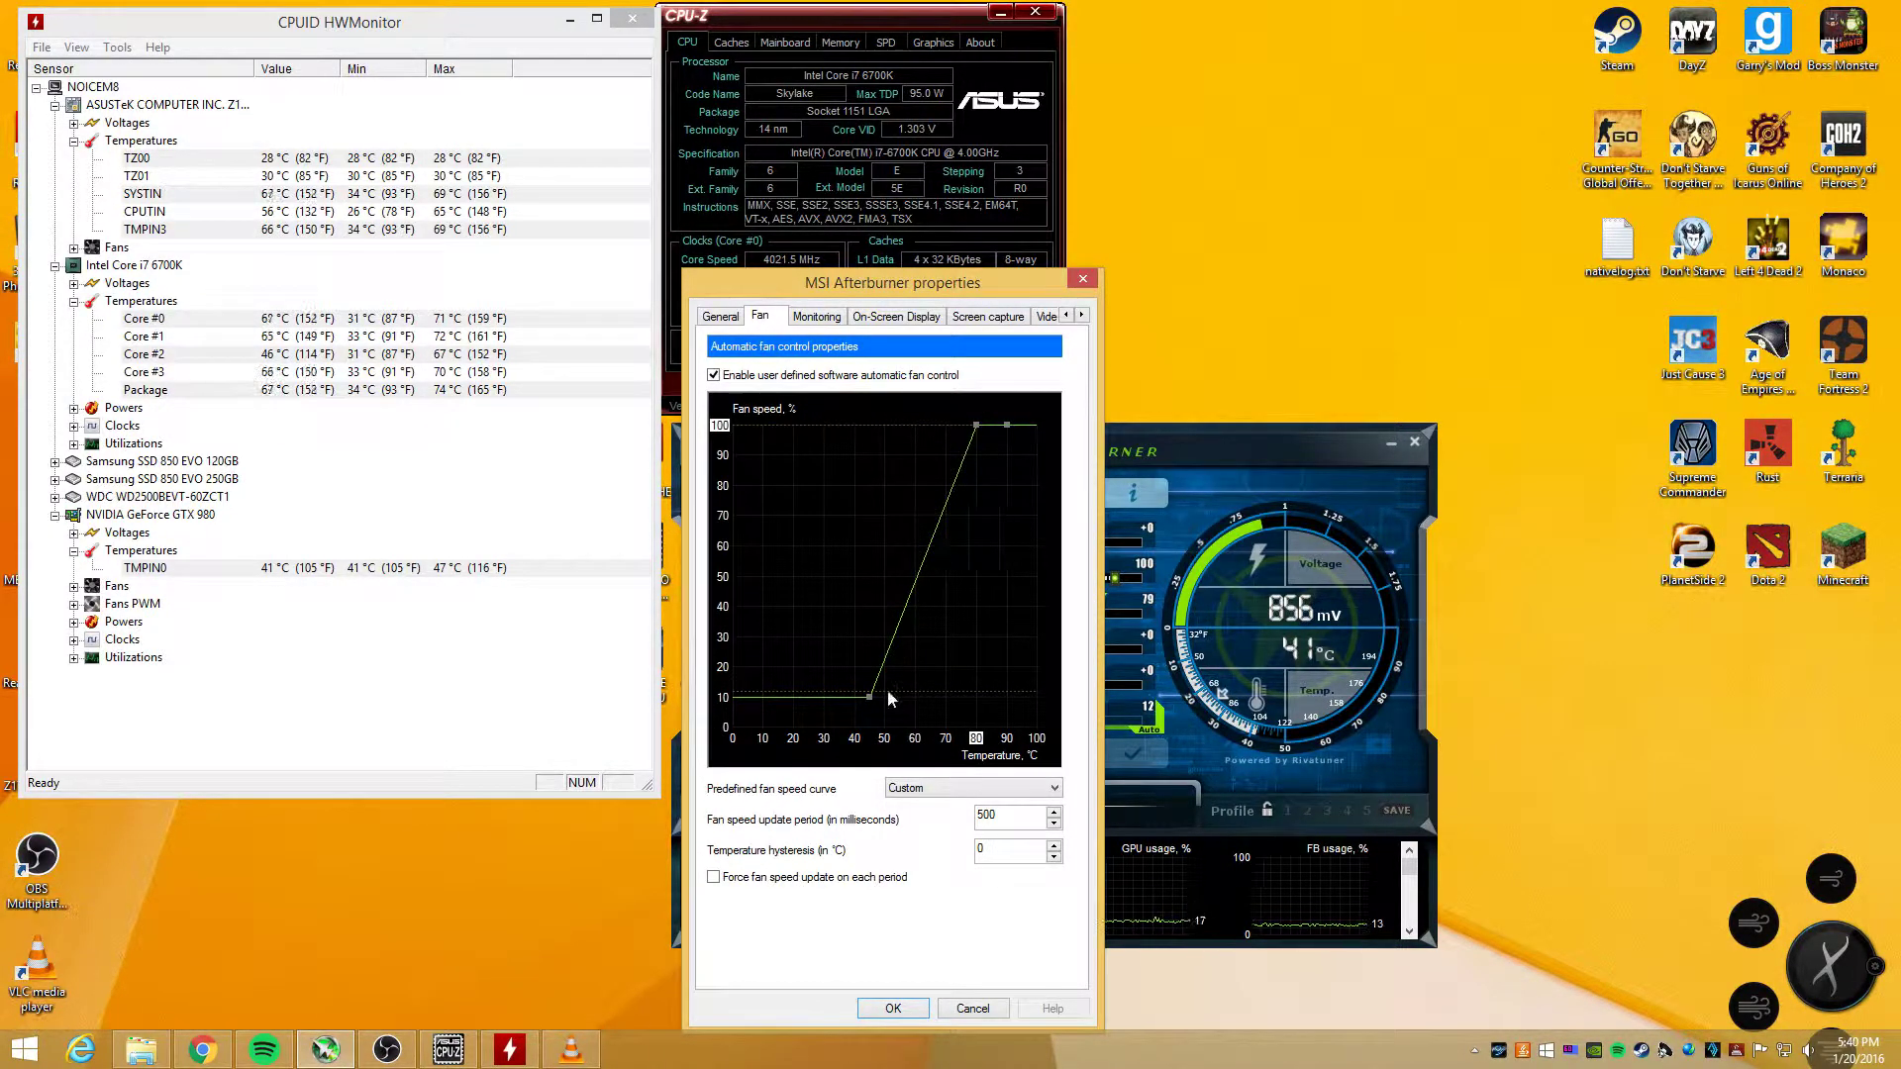
Step: Add a curve midpoint near 57 °C at 29% fan speed and save with OK
{"action": "left_click", "coordinate": [905, 602], "text": "ctrl"}
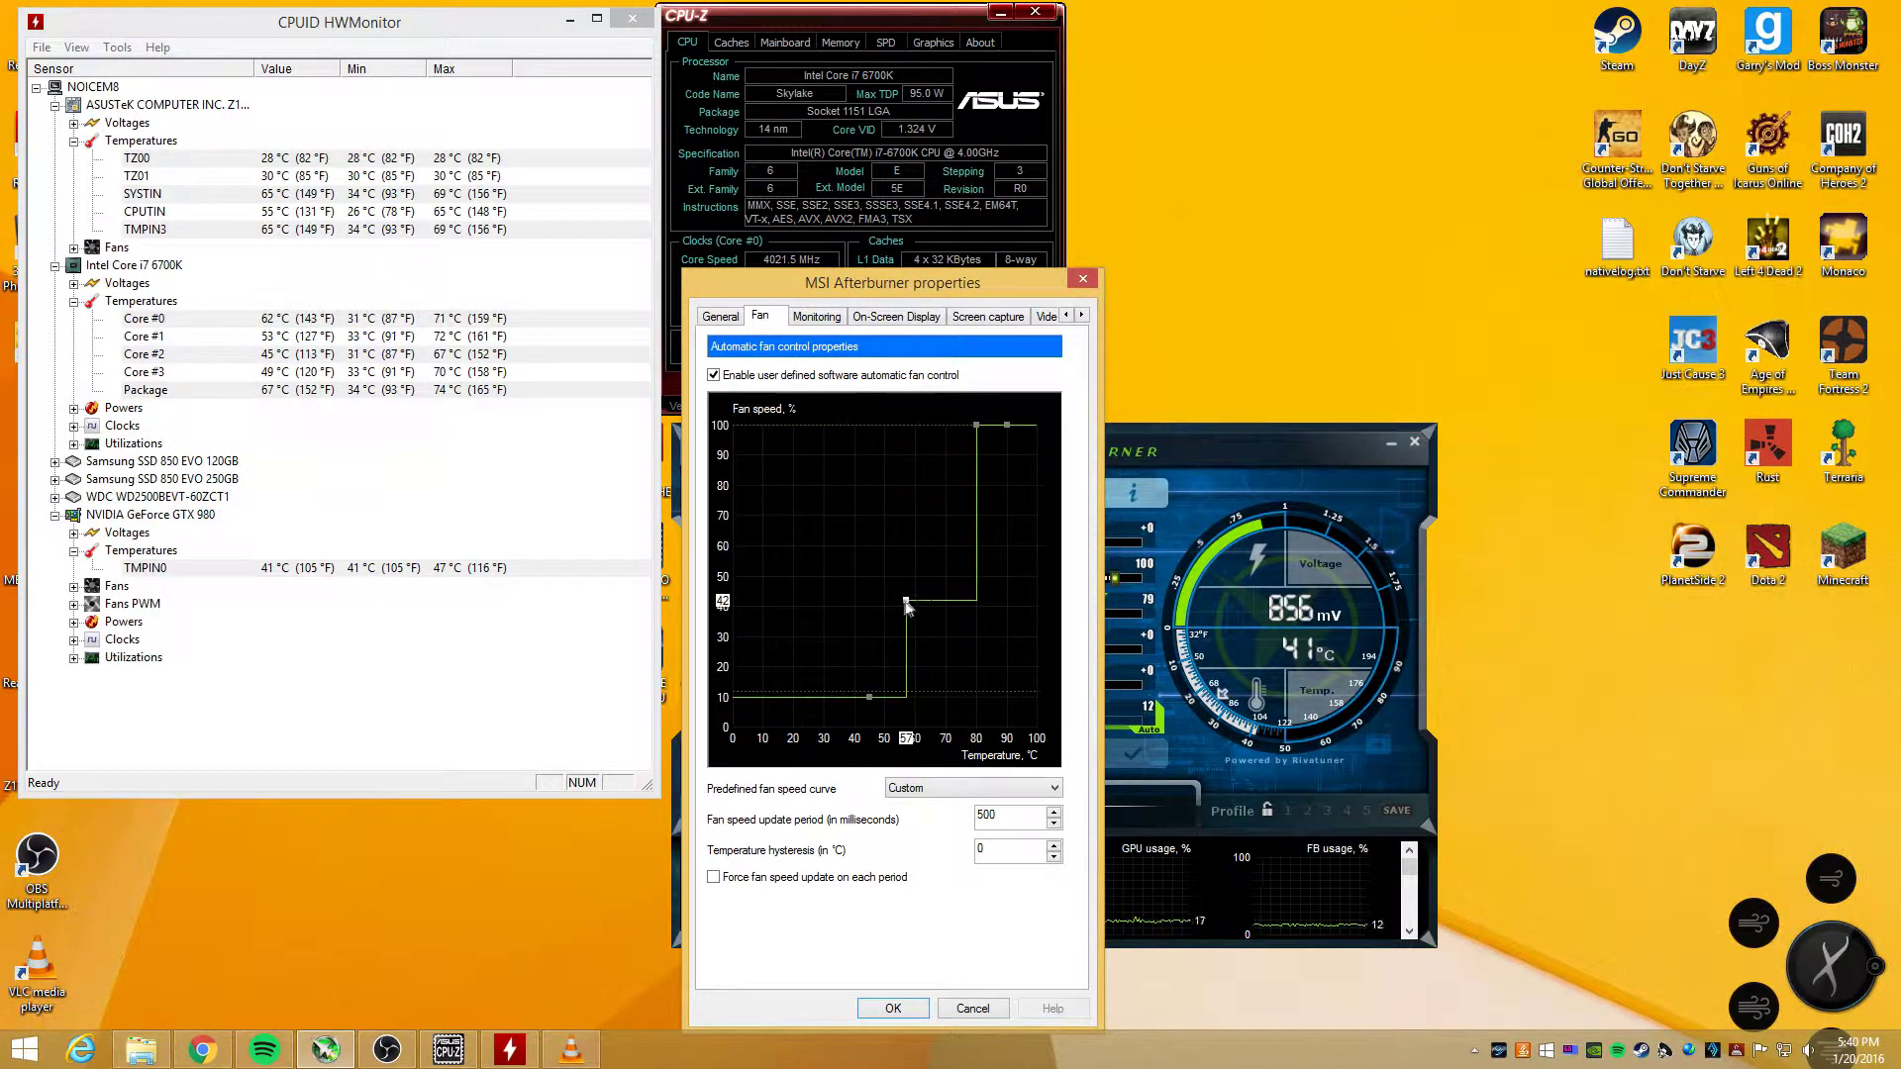
{"action": "key", "text": "ctrl"}
{"action": "double_click", "coordinate": [907, 613]}
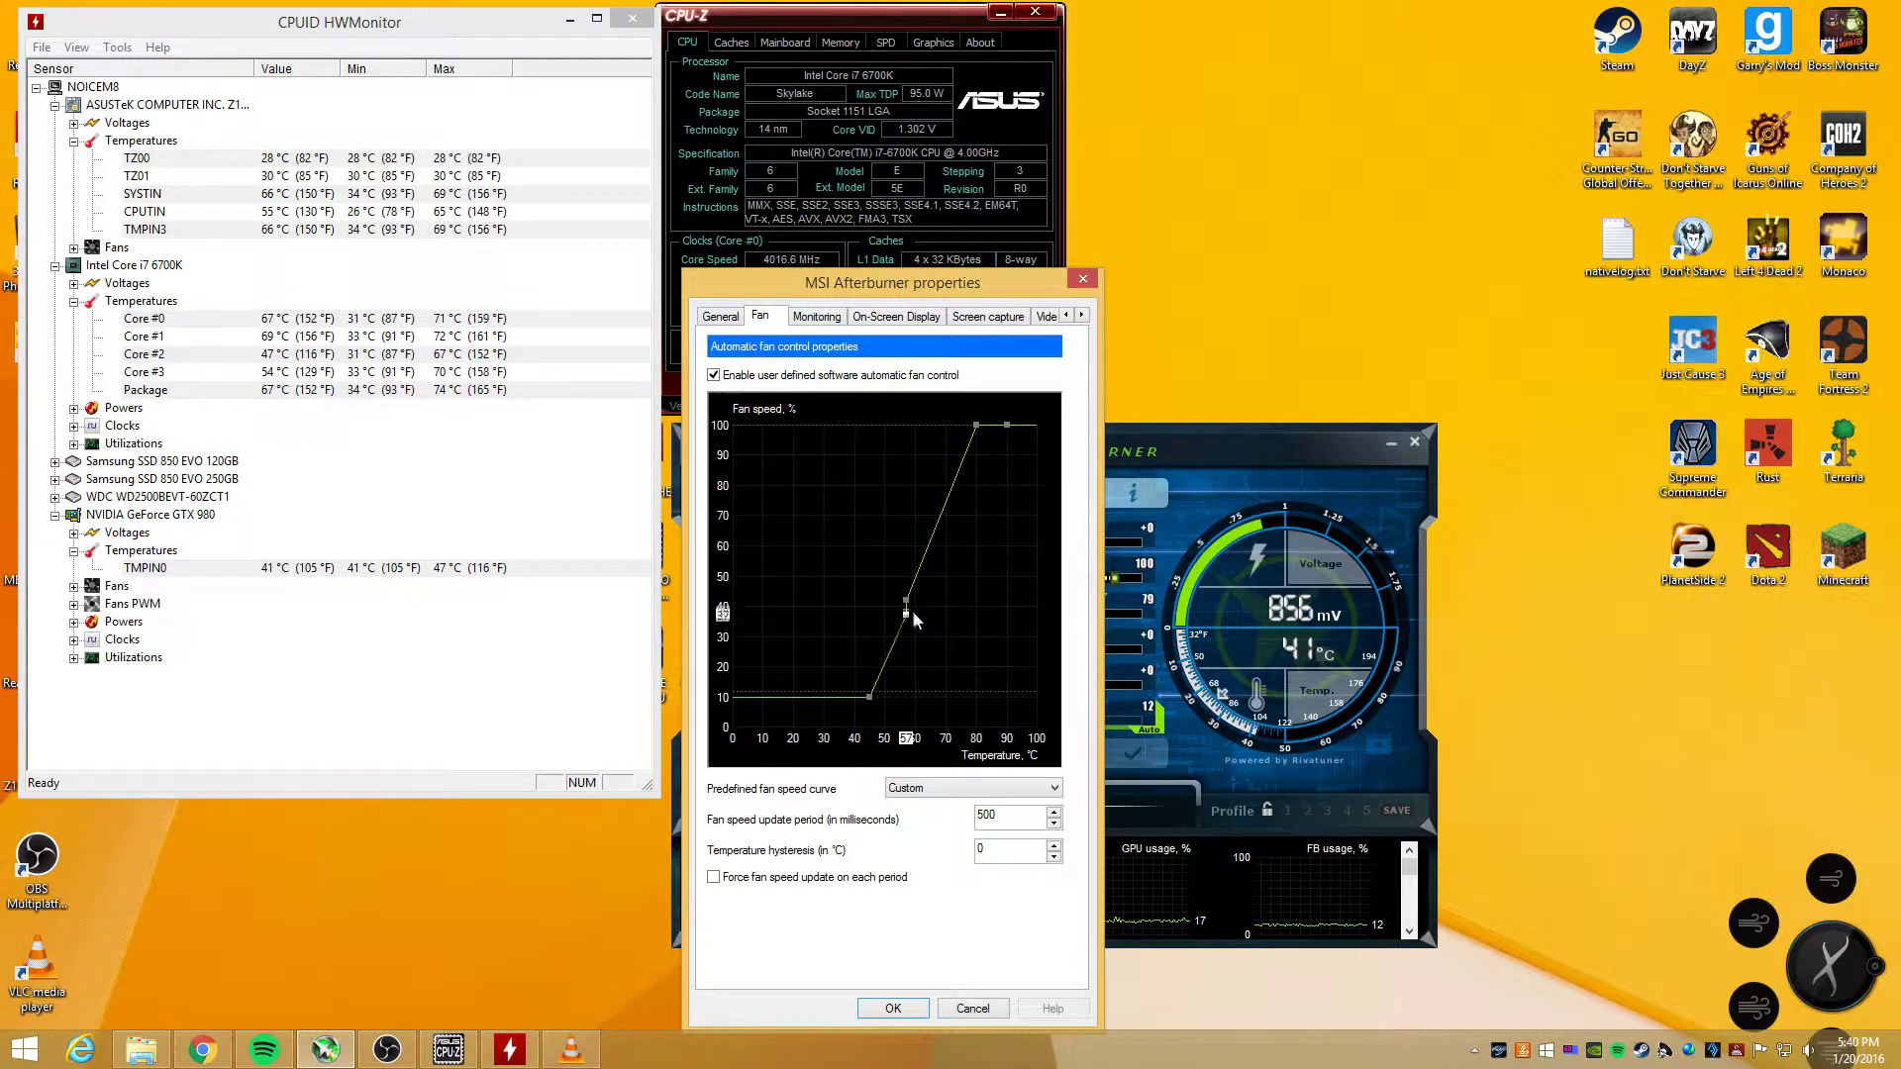
{"action": "left_click_drag", "start_coordinate": [914, 614], "coordinate": [958, 588]}
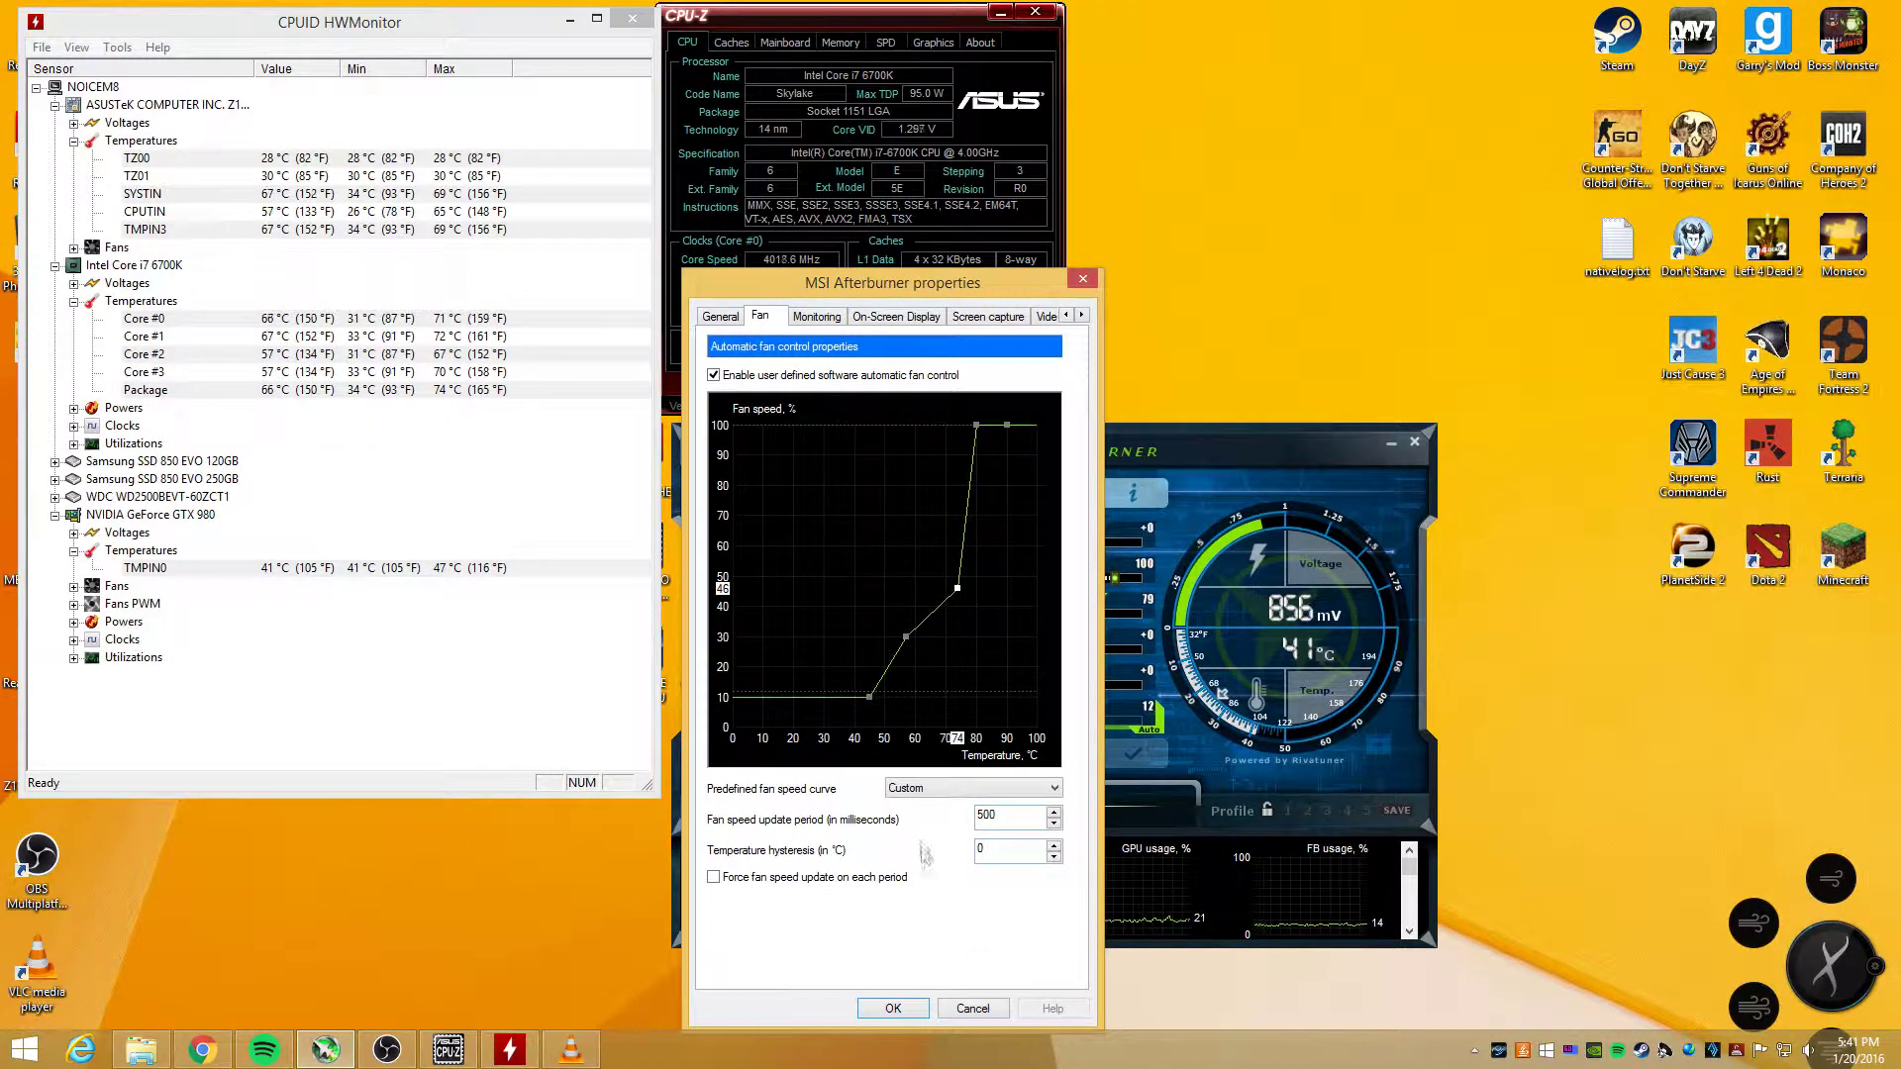
{"action": "left_click", "coordinate": [890, 1010]}
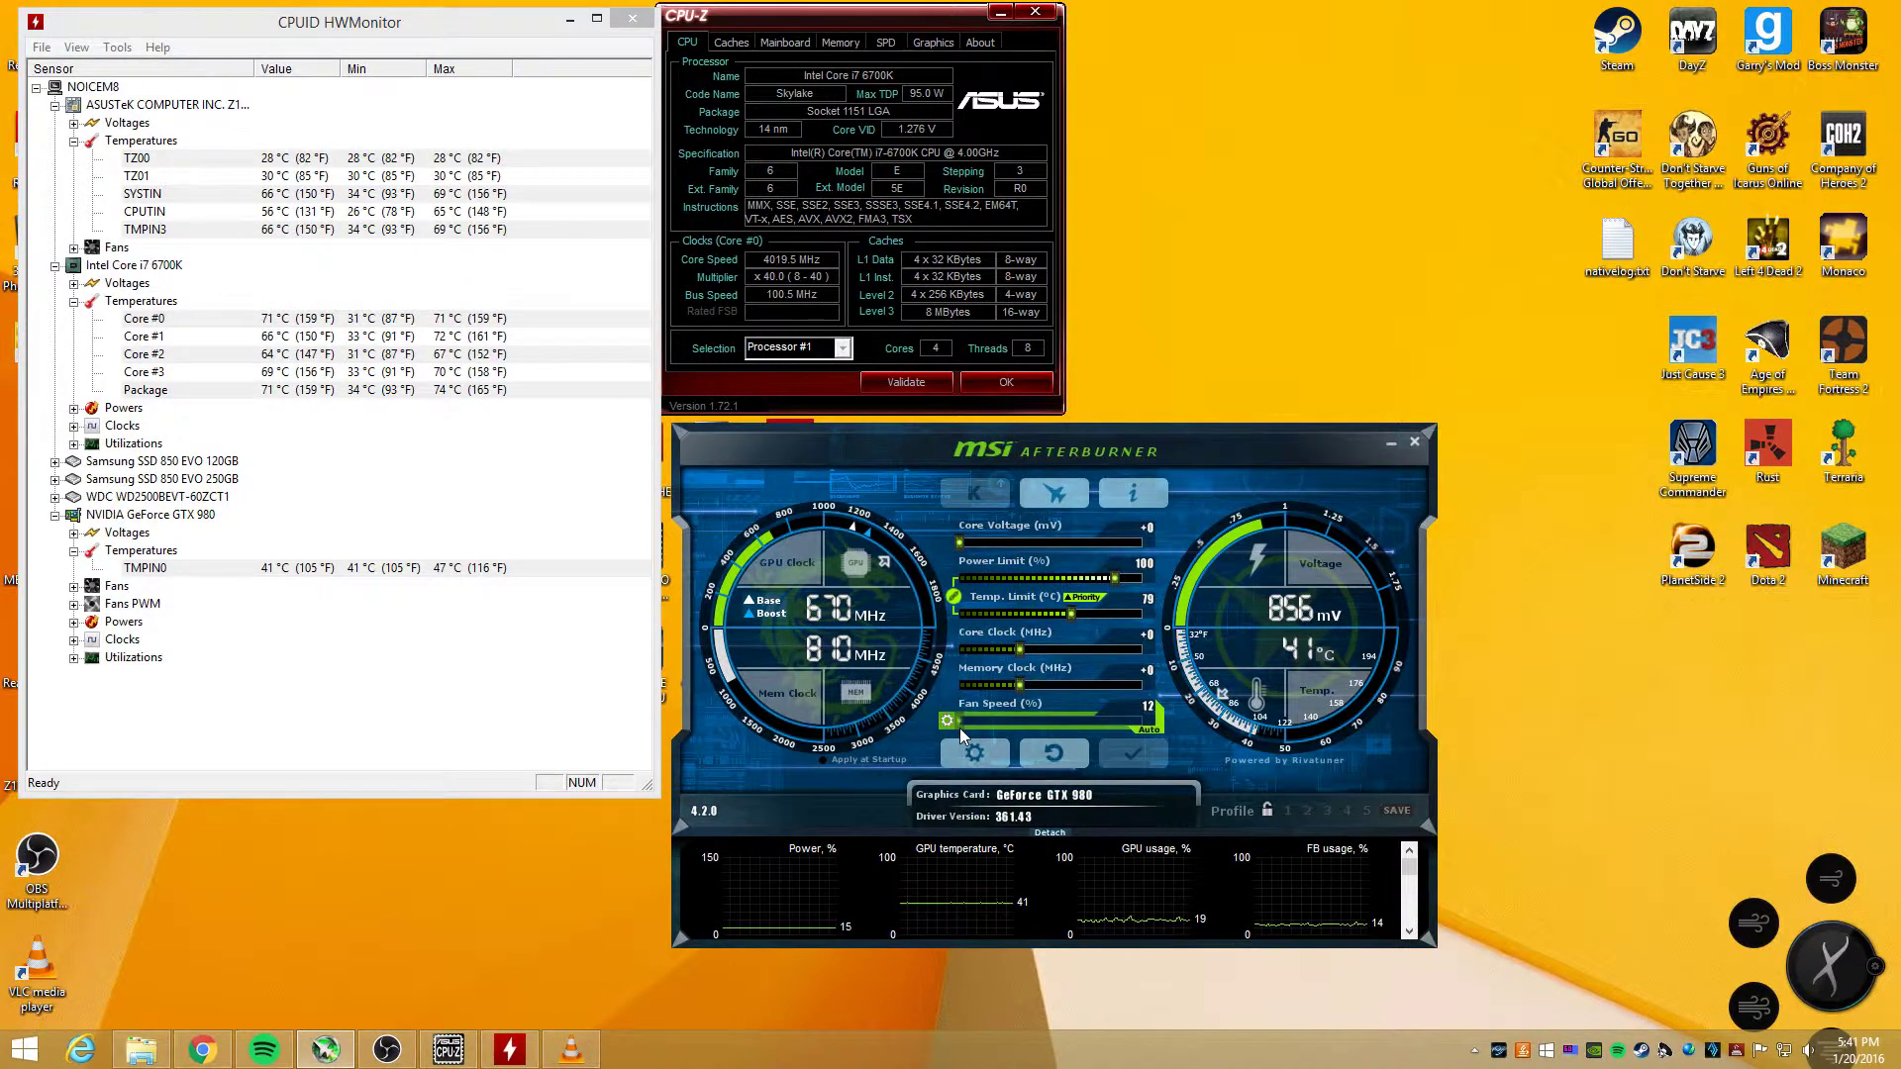
{"action": "left_click", "coordinate": [950, 724]}
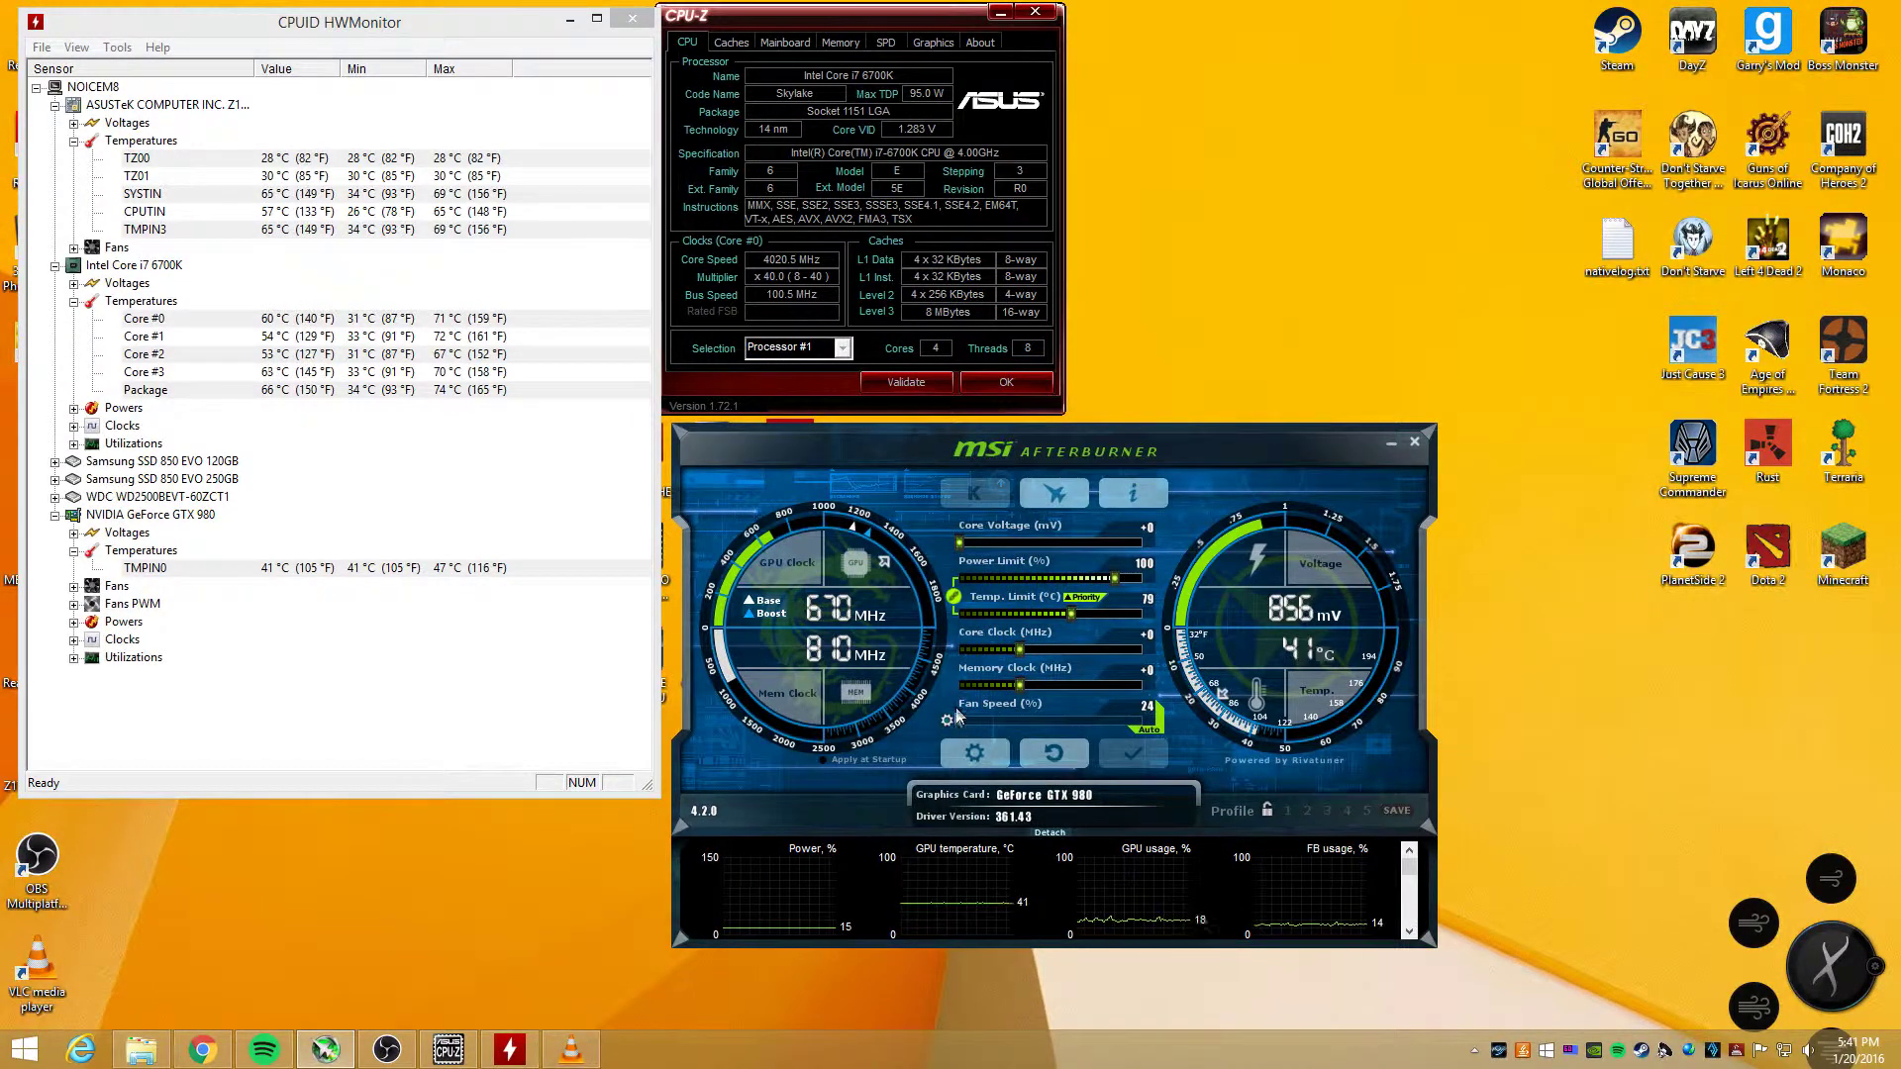
{"action": "left_click", "coordinate": [948, 717]}
{"action": "left_click_drag", "start_coordinate": [1116, 739], "coordinate": [1148, 742]}
{"action": "left_click", "coordinate": [1147, 730]}
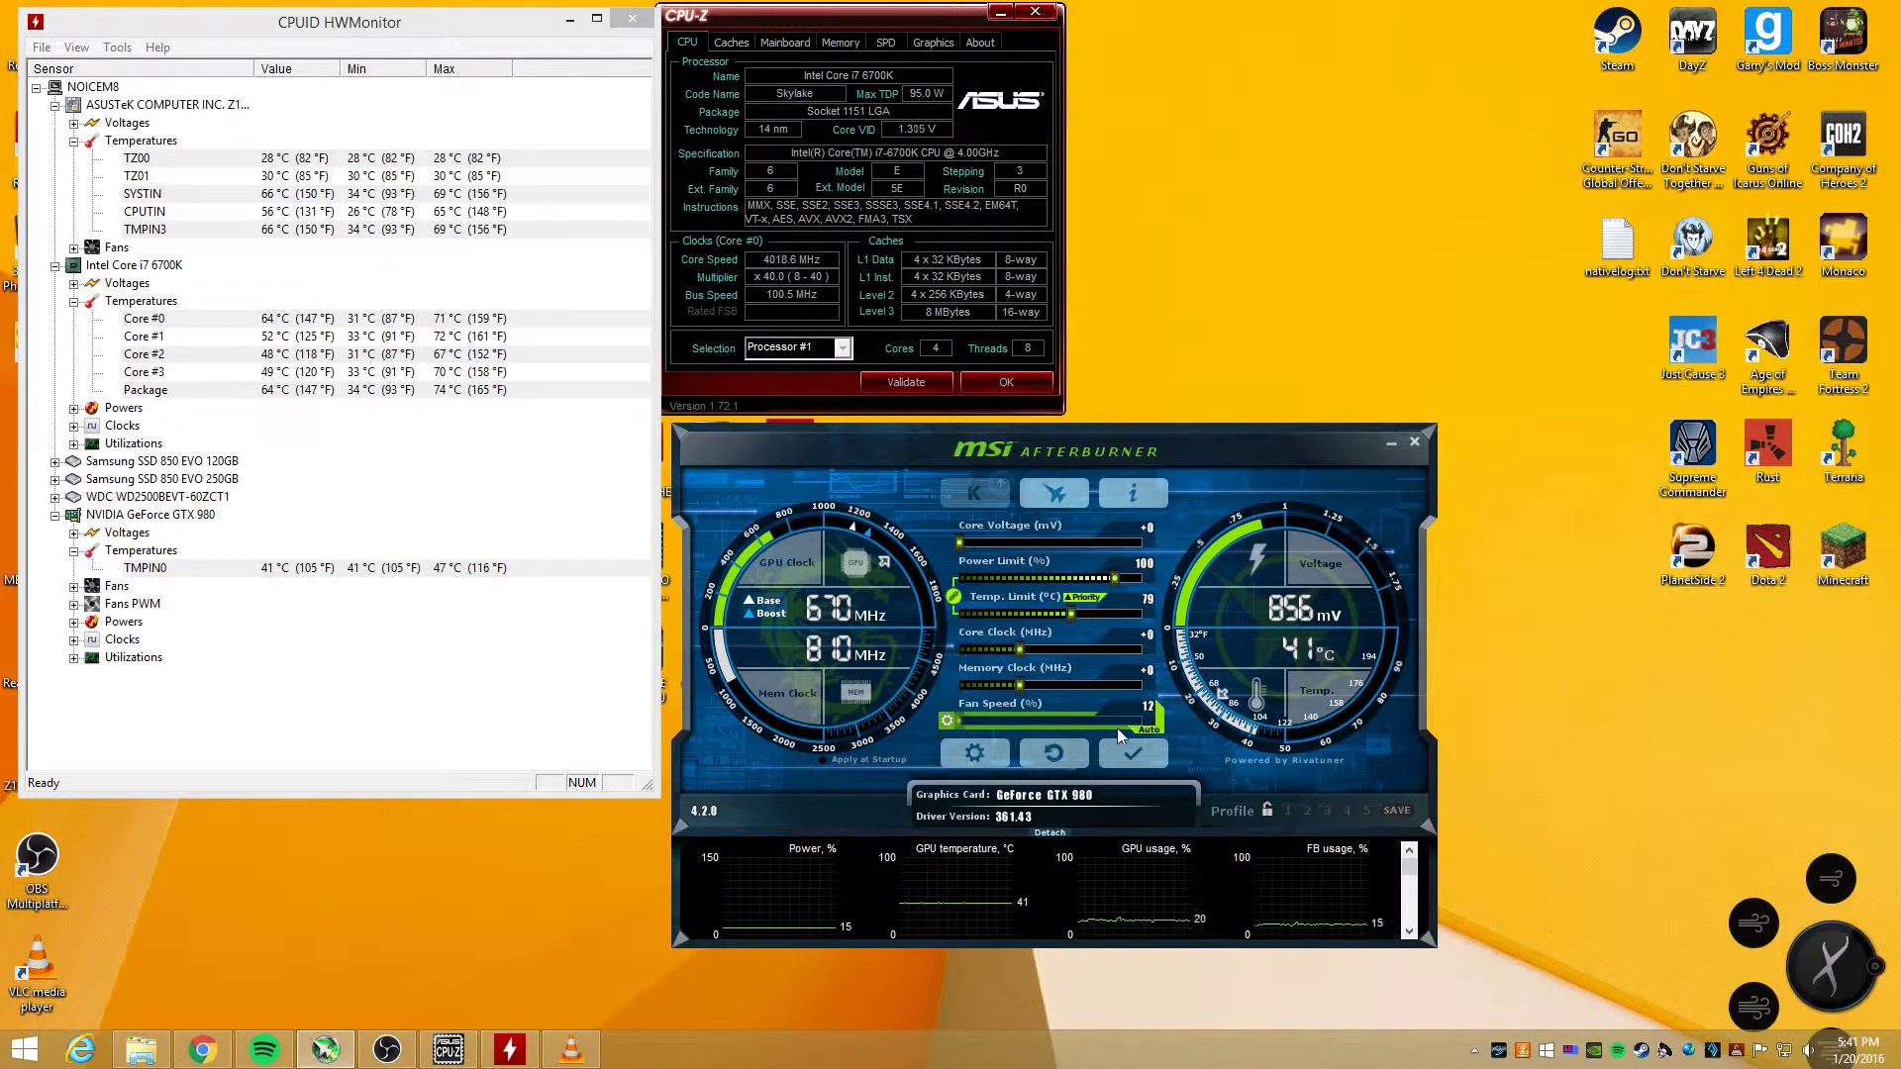
{"action": "left_click", "coordinate": [1148, 757]}
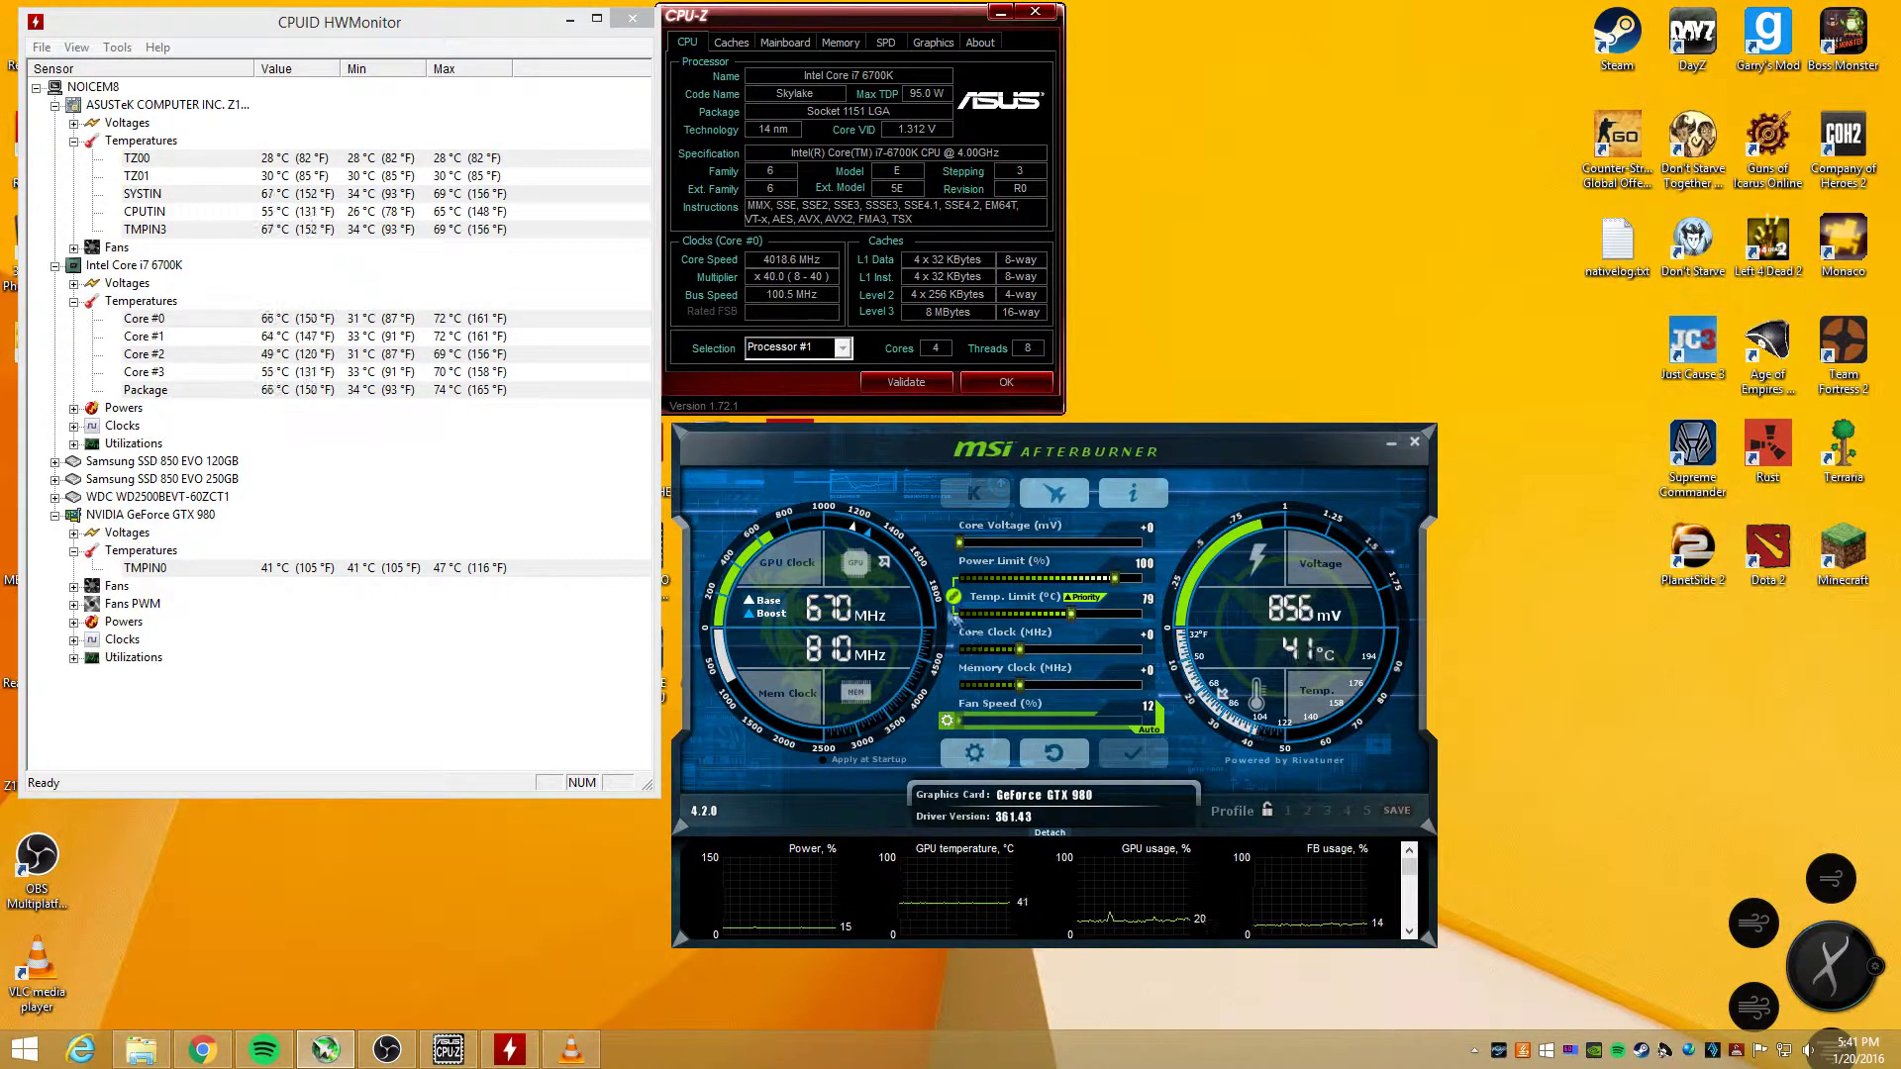
Step: Unlink Temp. Limit from Power Limit, then set Power Limit 111% and Temp. Limit 80 °C
{"action": "left_click", "coordinate": [954, 597]}
{"action": "left_click_drag", "start_coordinate": [1115, 578], "coordinate": [1252, 584]}
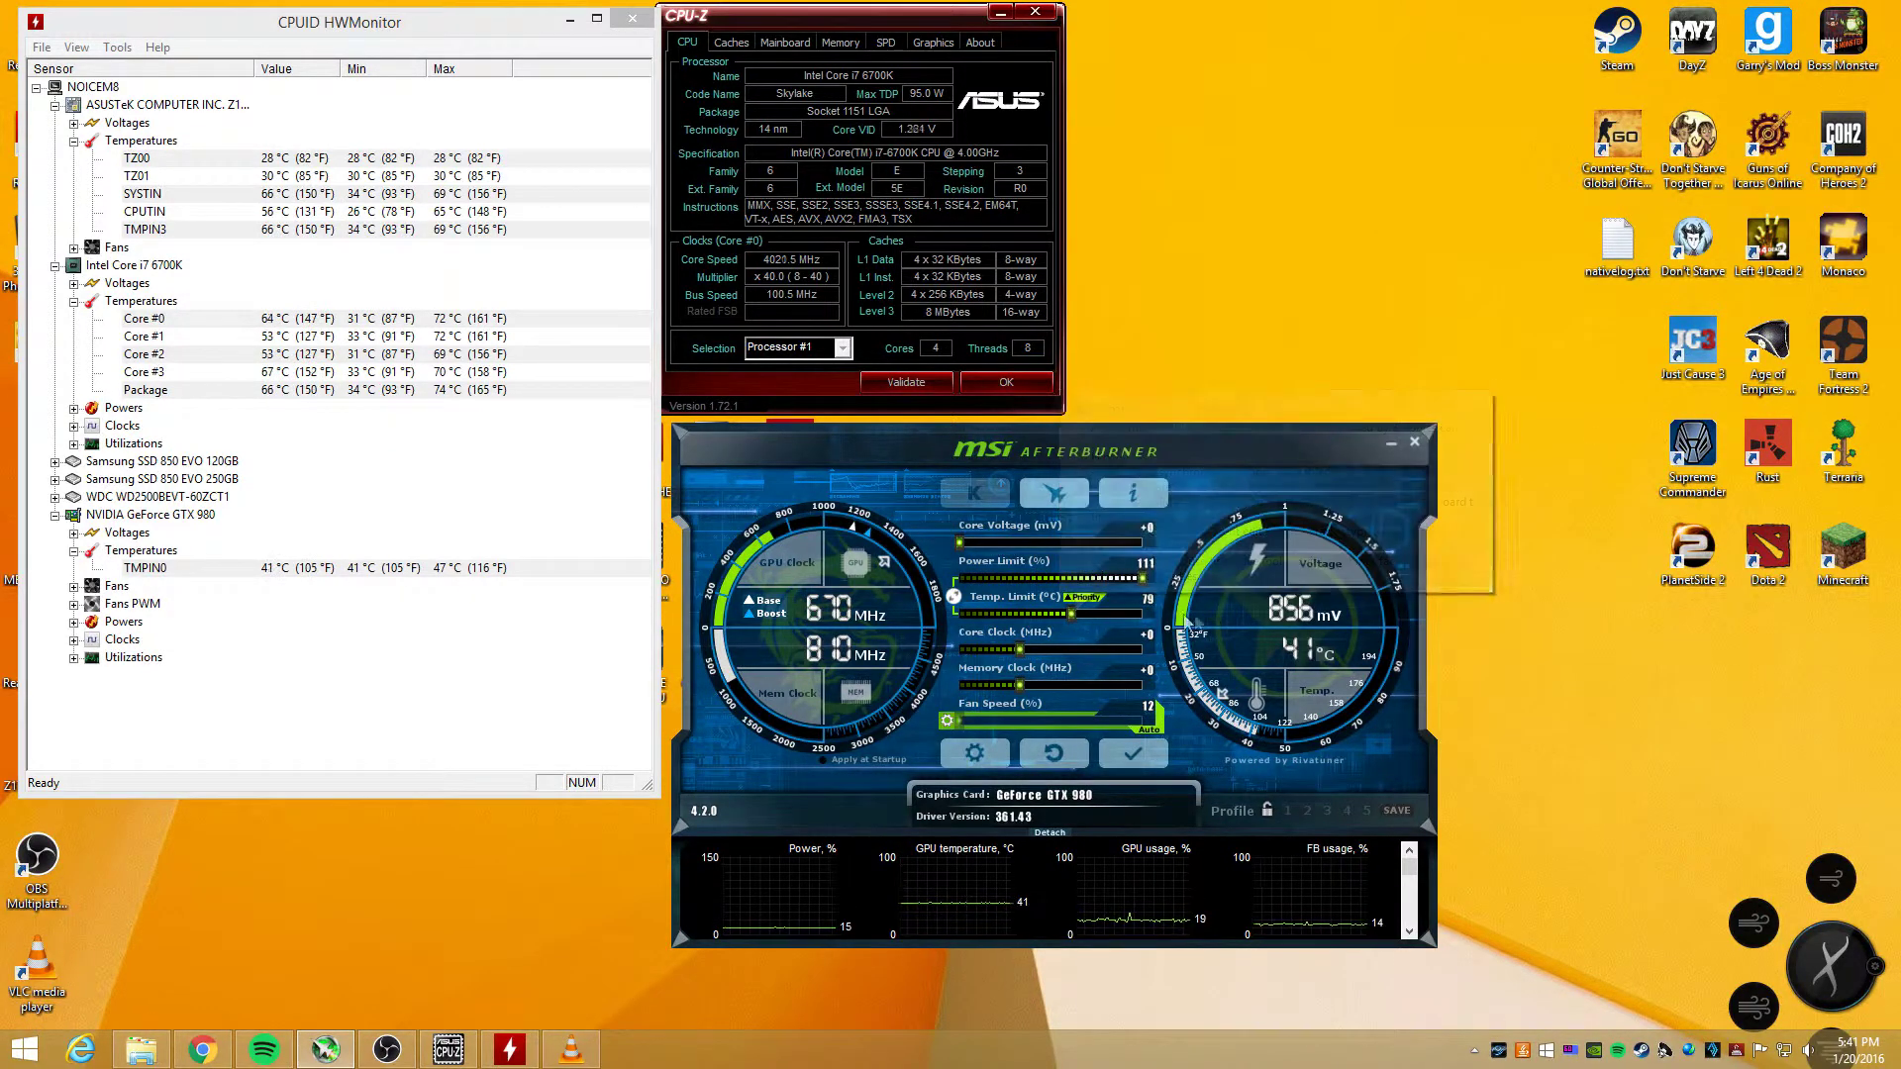
{"action": "left_click_drag", "start_coordinate": [1077, 615], "coordinate": [1087, 614]}
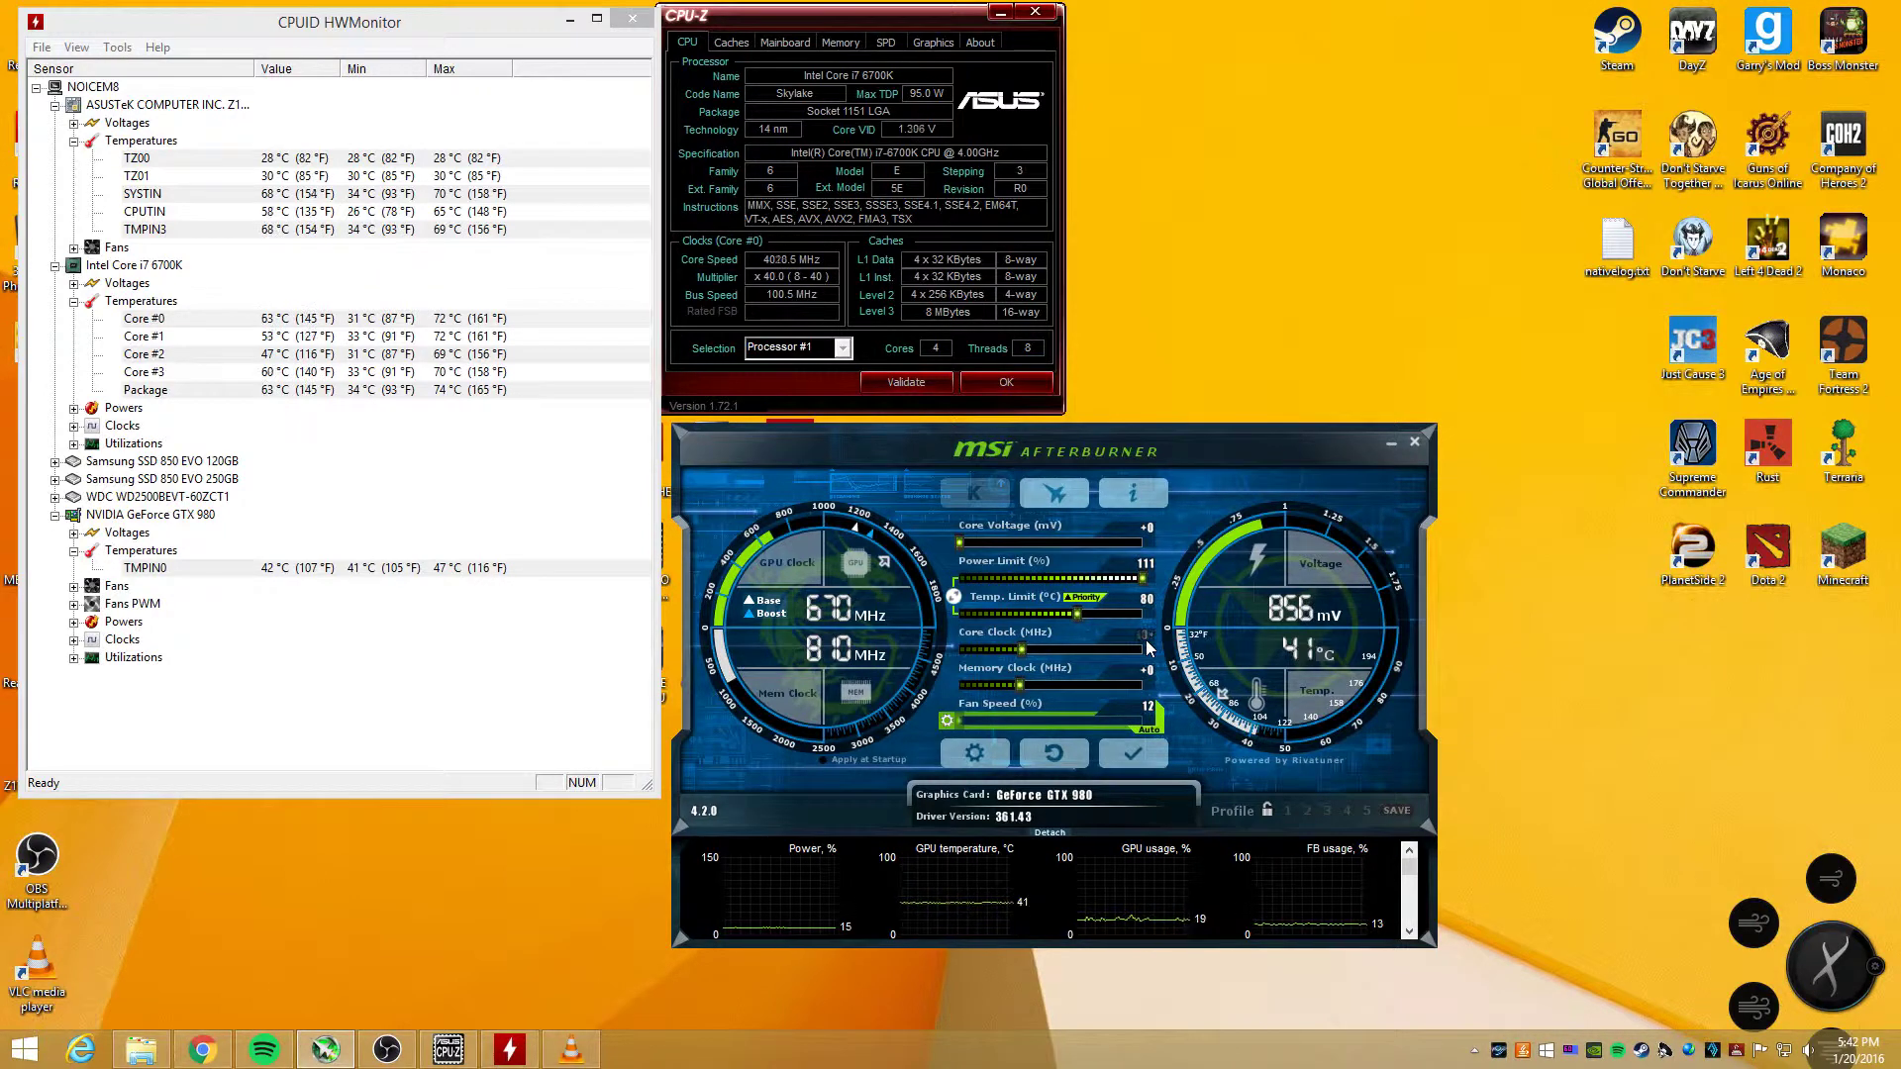
Step: Enter a +100 MHz Core Clock offset and apply it
{"action": "type", "text": "100"}
{"action": "key", "text": "Return"}
{"action": "left_click", "coordinate": [1132, 754]}
Step: Rearrange the Afterburner and HWMonitor windows, returning Afterburner to the screen centre
{"action": "left_click_drag", "start_coordinate": [1057, 439], "coordinate": [1483, 15]}
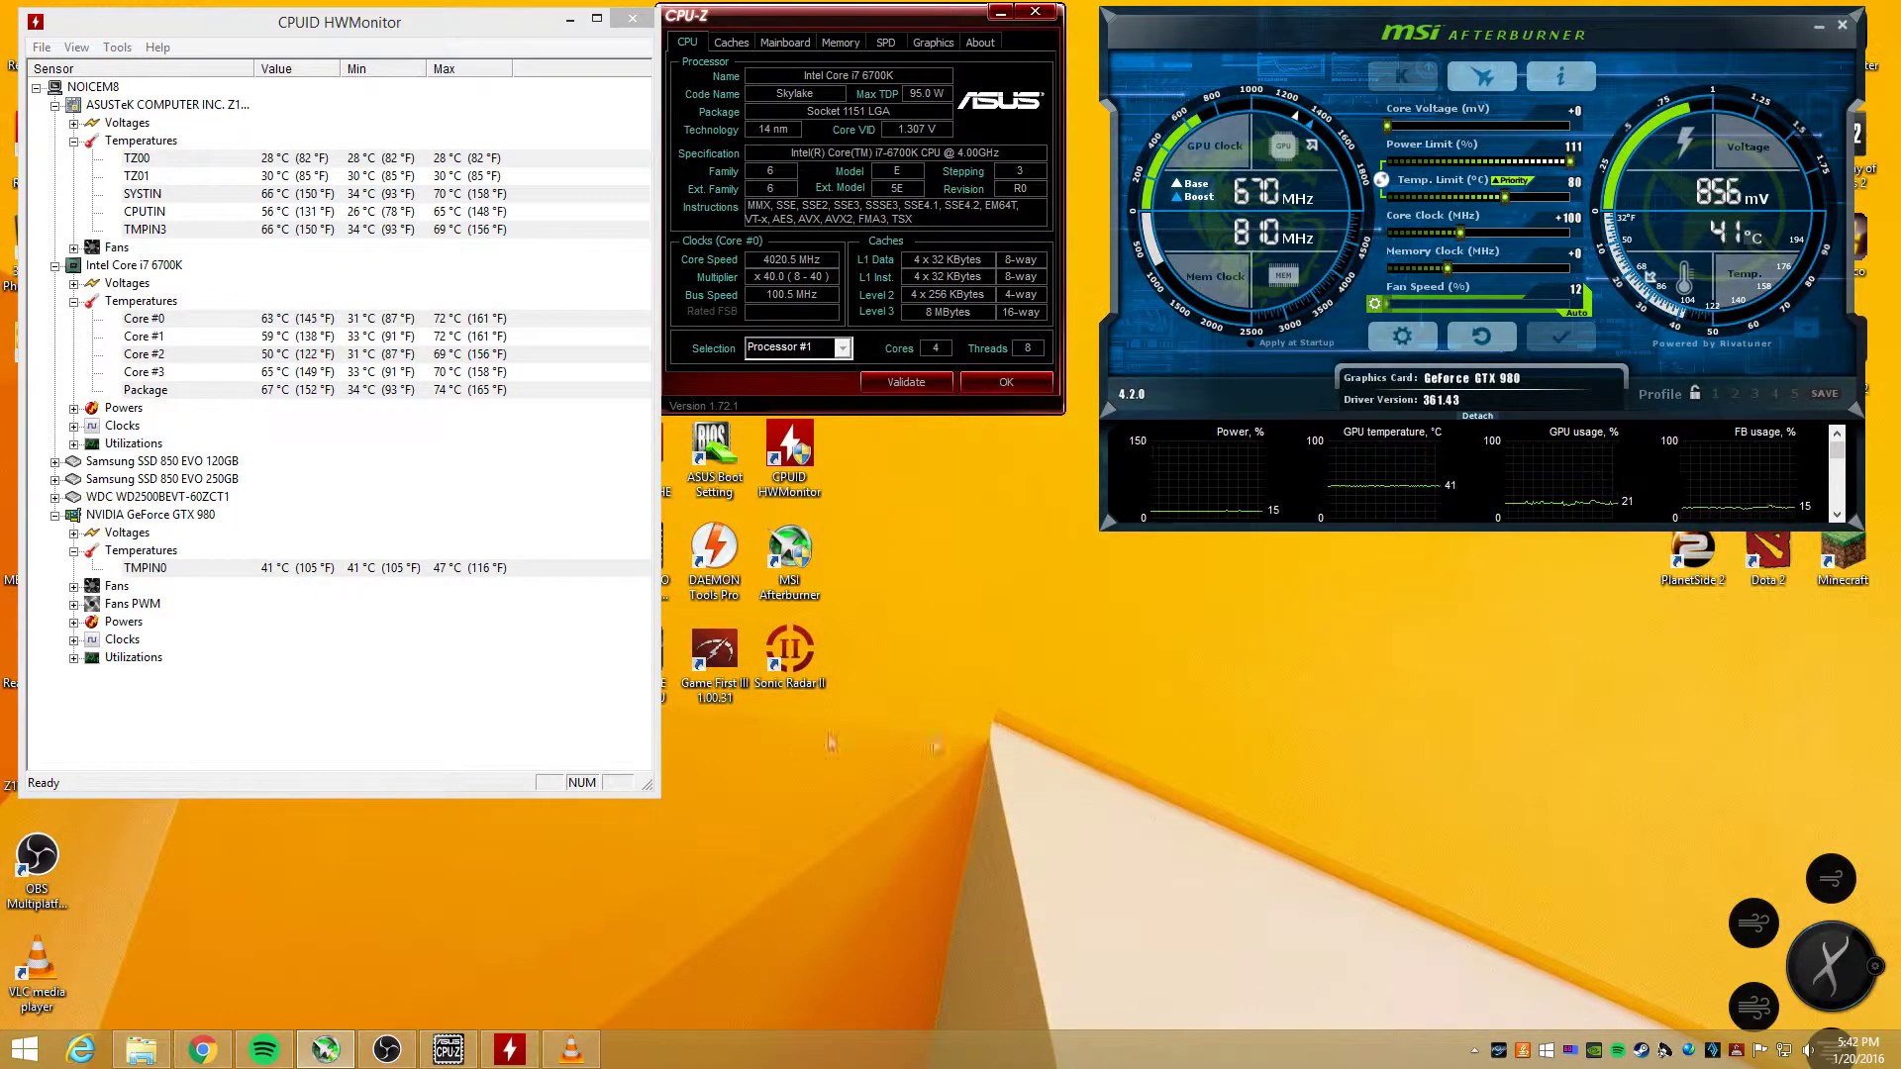
{"action": "left_click_drag", "start_coordinate": [964, 690], "coordinate": [870, 518]}
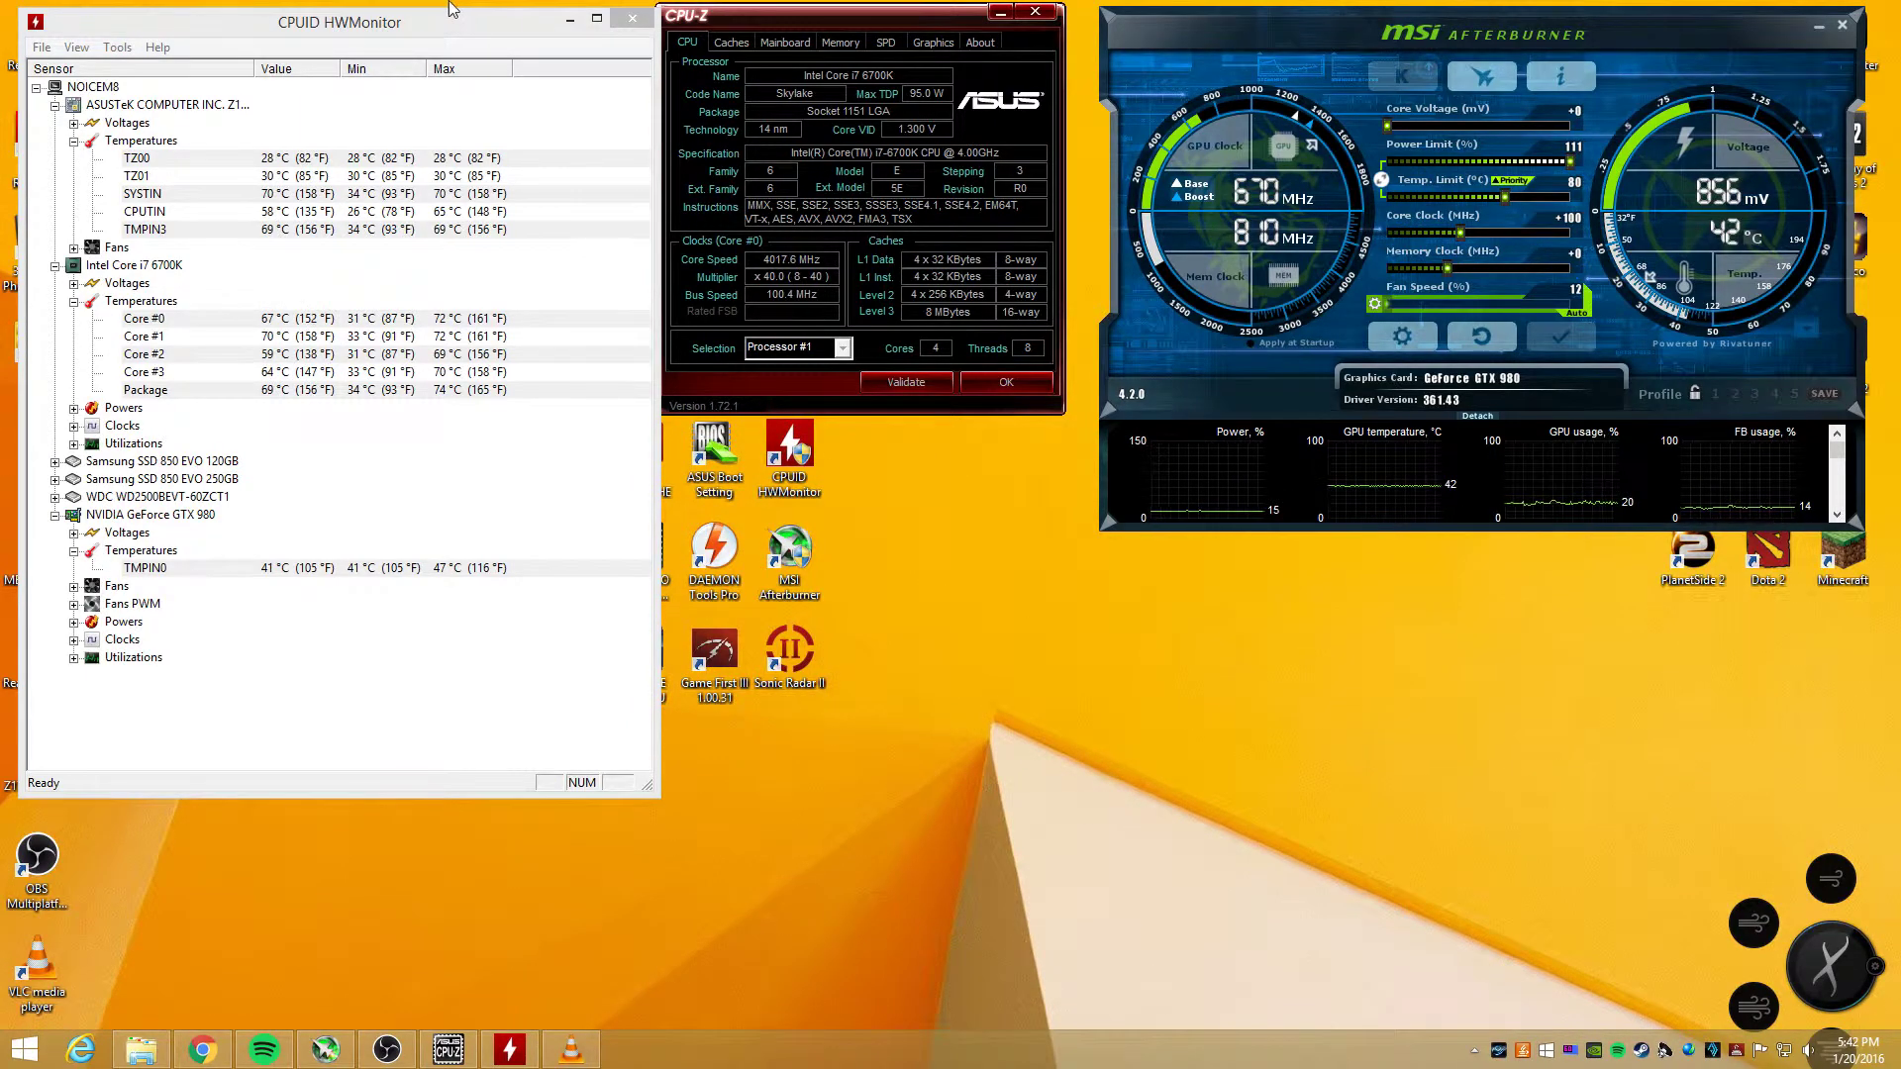
{"action": "left_click_drag", "start_coordinate": [433, 29], "coordinate": [420, 26]}
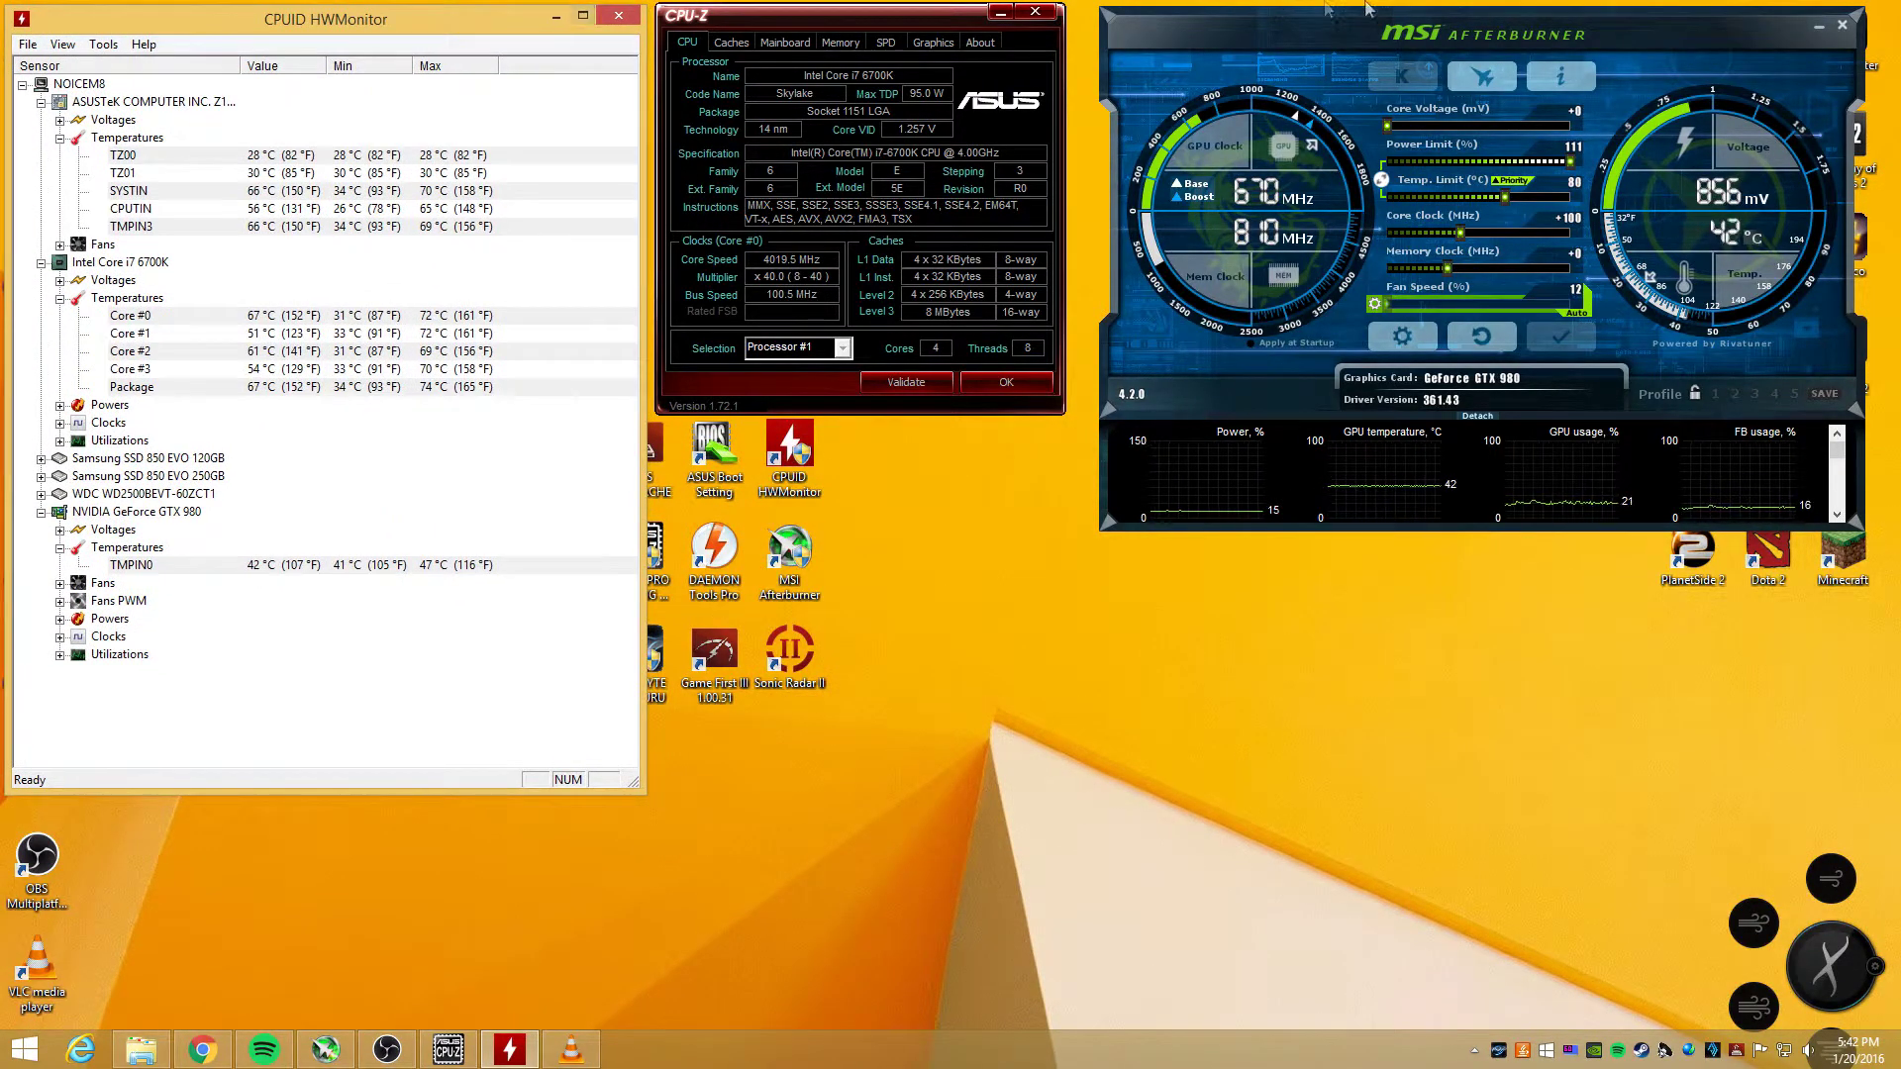
{"action": "left_click_drag", "start_coordinate": [1429, 18], "coordinate": [992, 435]}
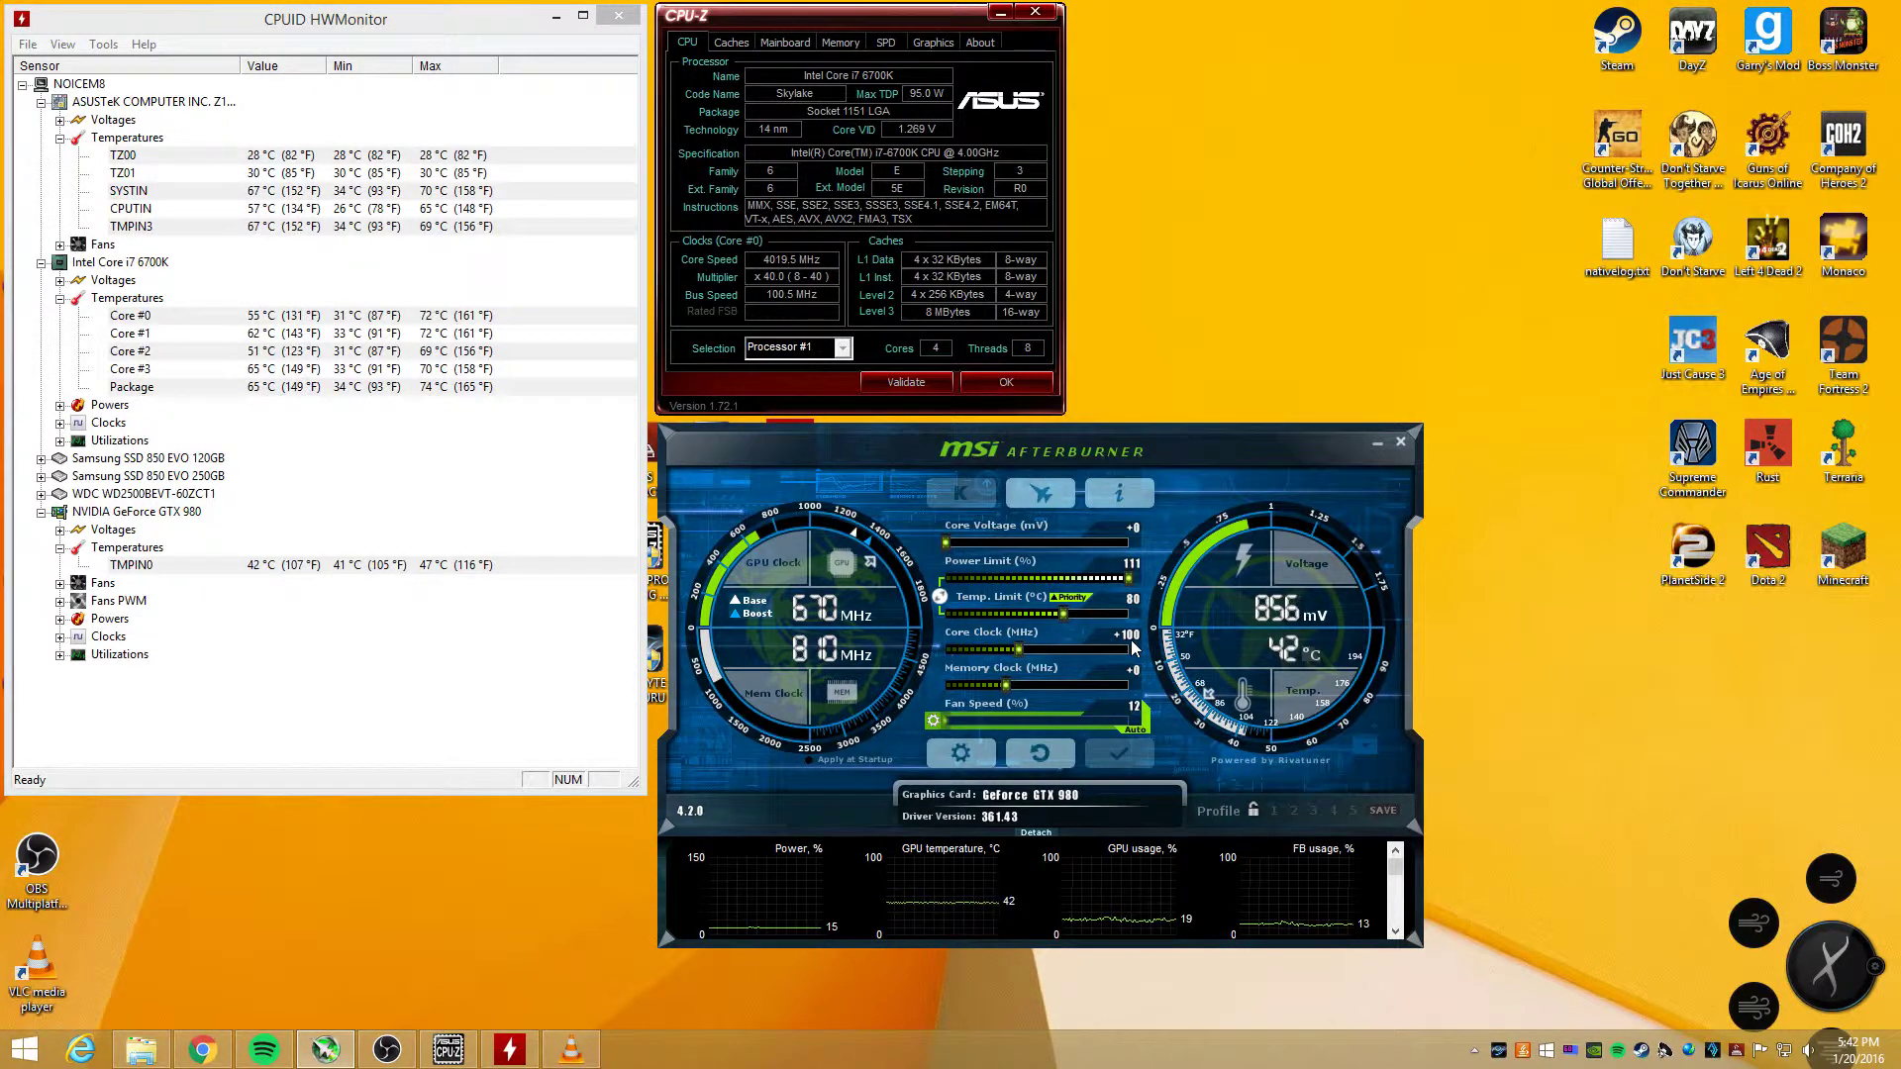
Step: Try Core Clock offsets of +200 and +500, then enter +150
{"action": "key", "text": "Right"}
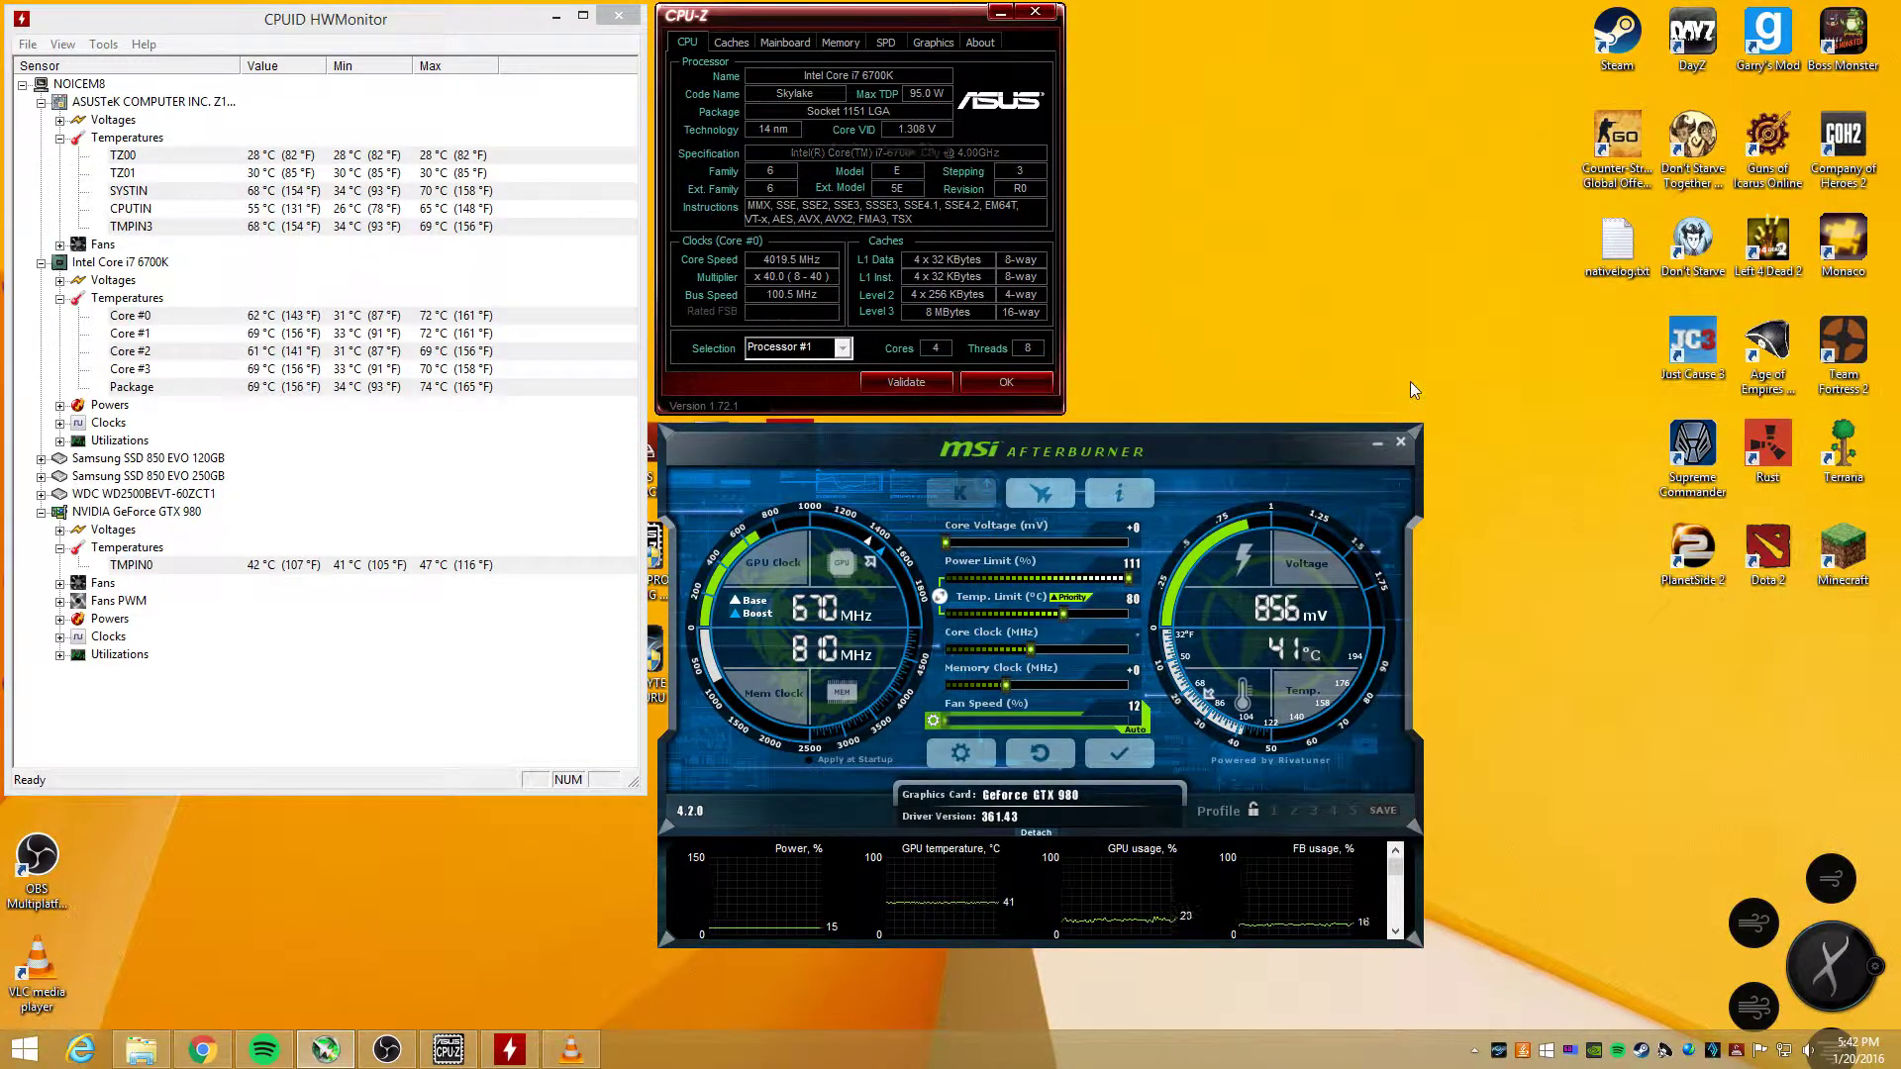
{"action": "key", "text": "Left"}
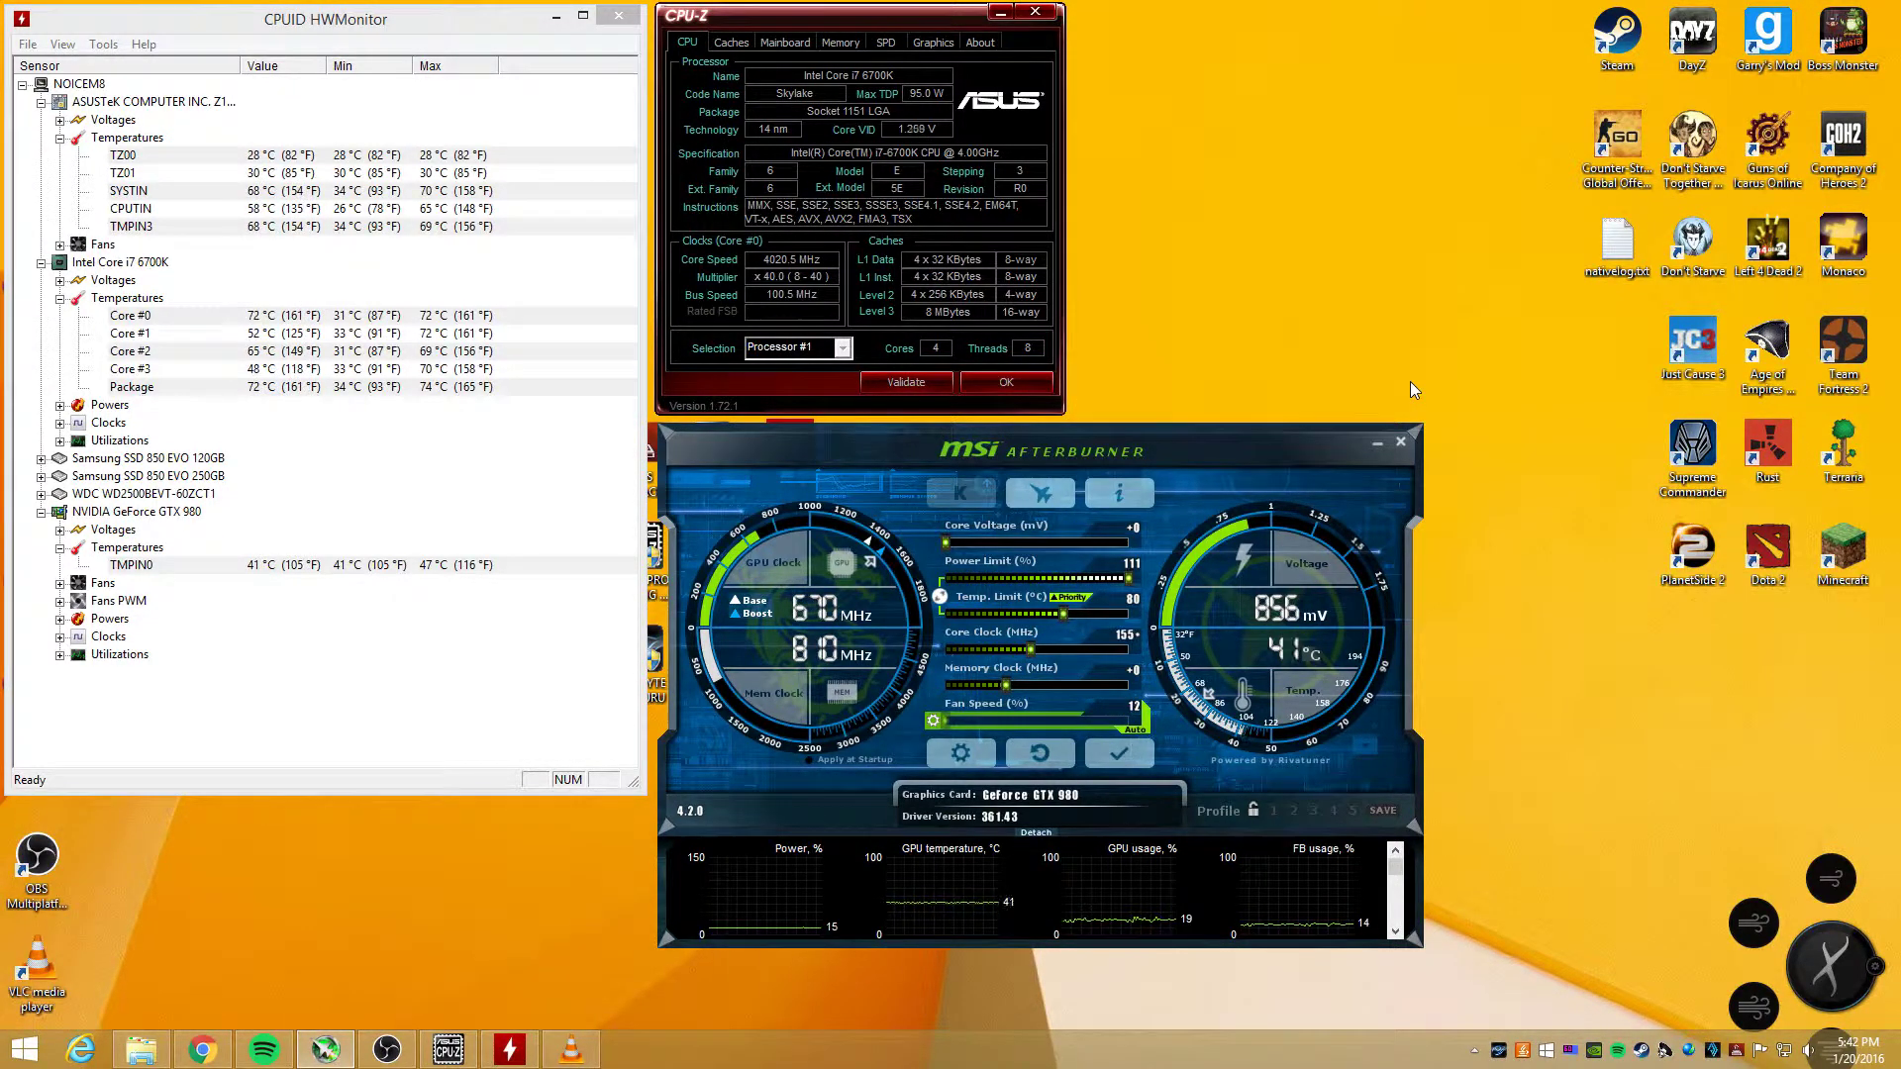
{"action": "left_click", "coordinate": [1131, 637]}
{"action": "type", "text": "200"}
{"action": "key", "text": "Return"}
{"action": "left_click", "coordinate": [1138, 641]}
{"action": "type", "text": "5"}
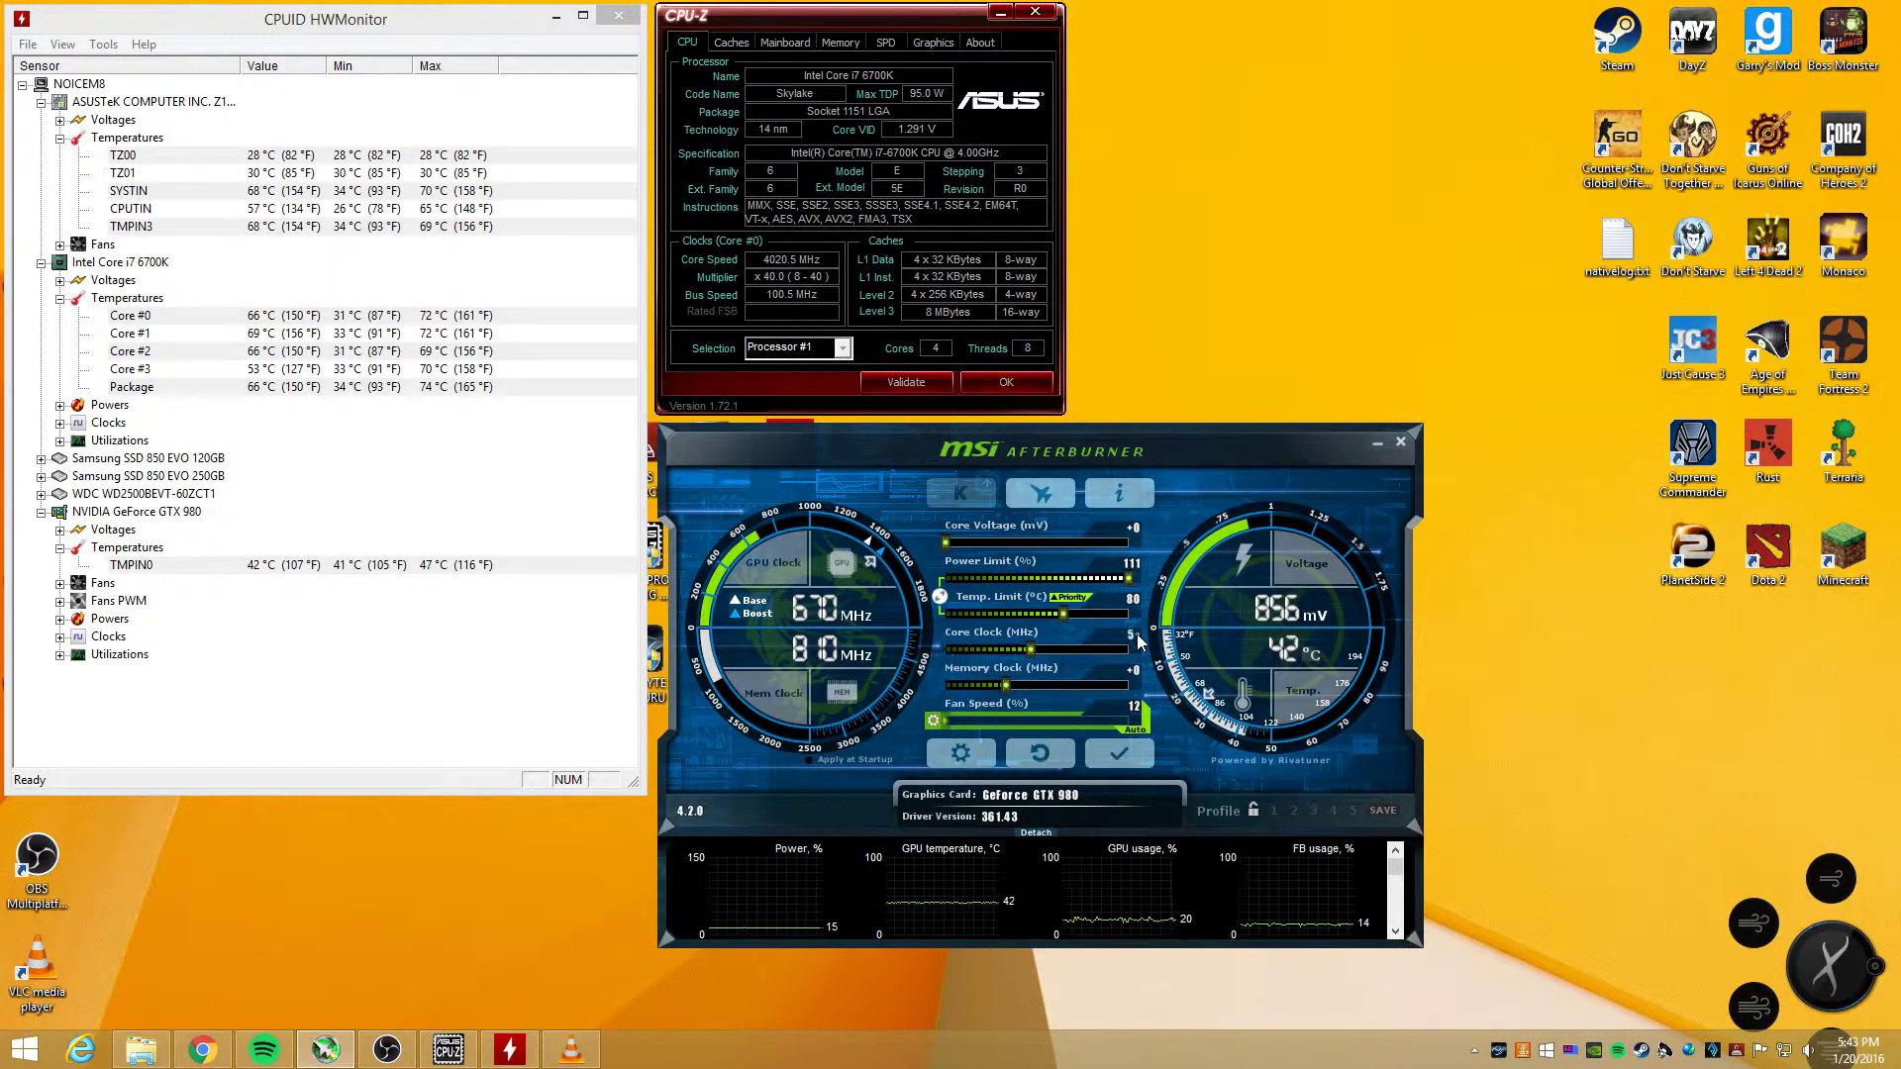
{"action": "type", "text": "00"}
{"action": "key", "text": "Return"}
{"action": "left_click", "coordinate": [1138, 641]}
{"action": "type", "text": "150"}
{"action": "key", "text": "Return"}
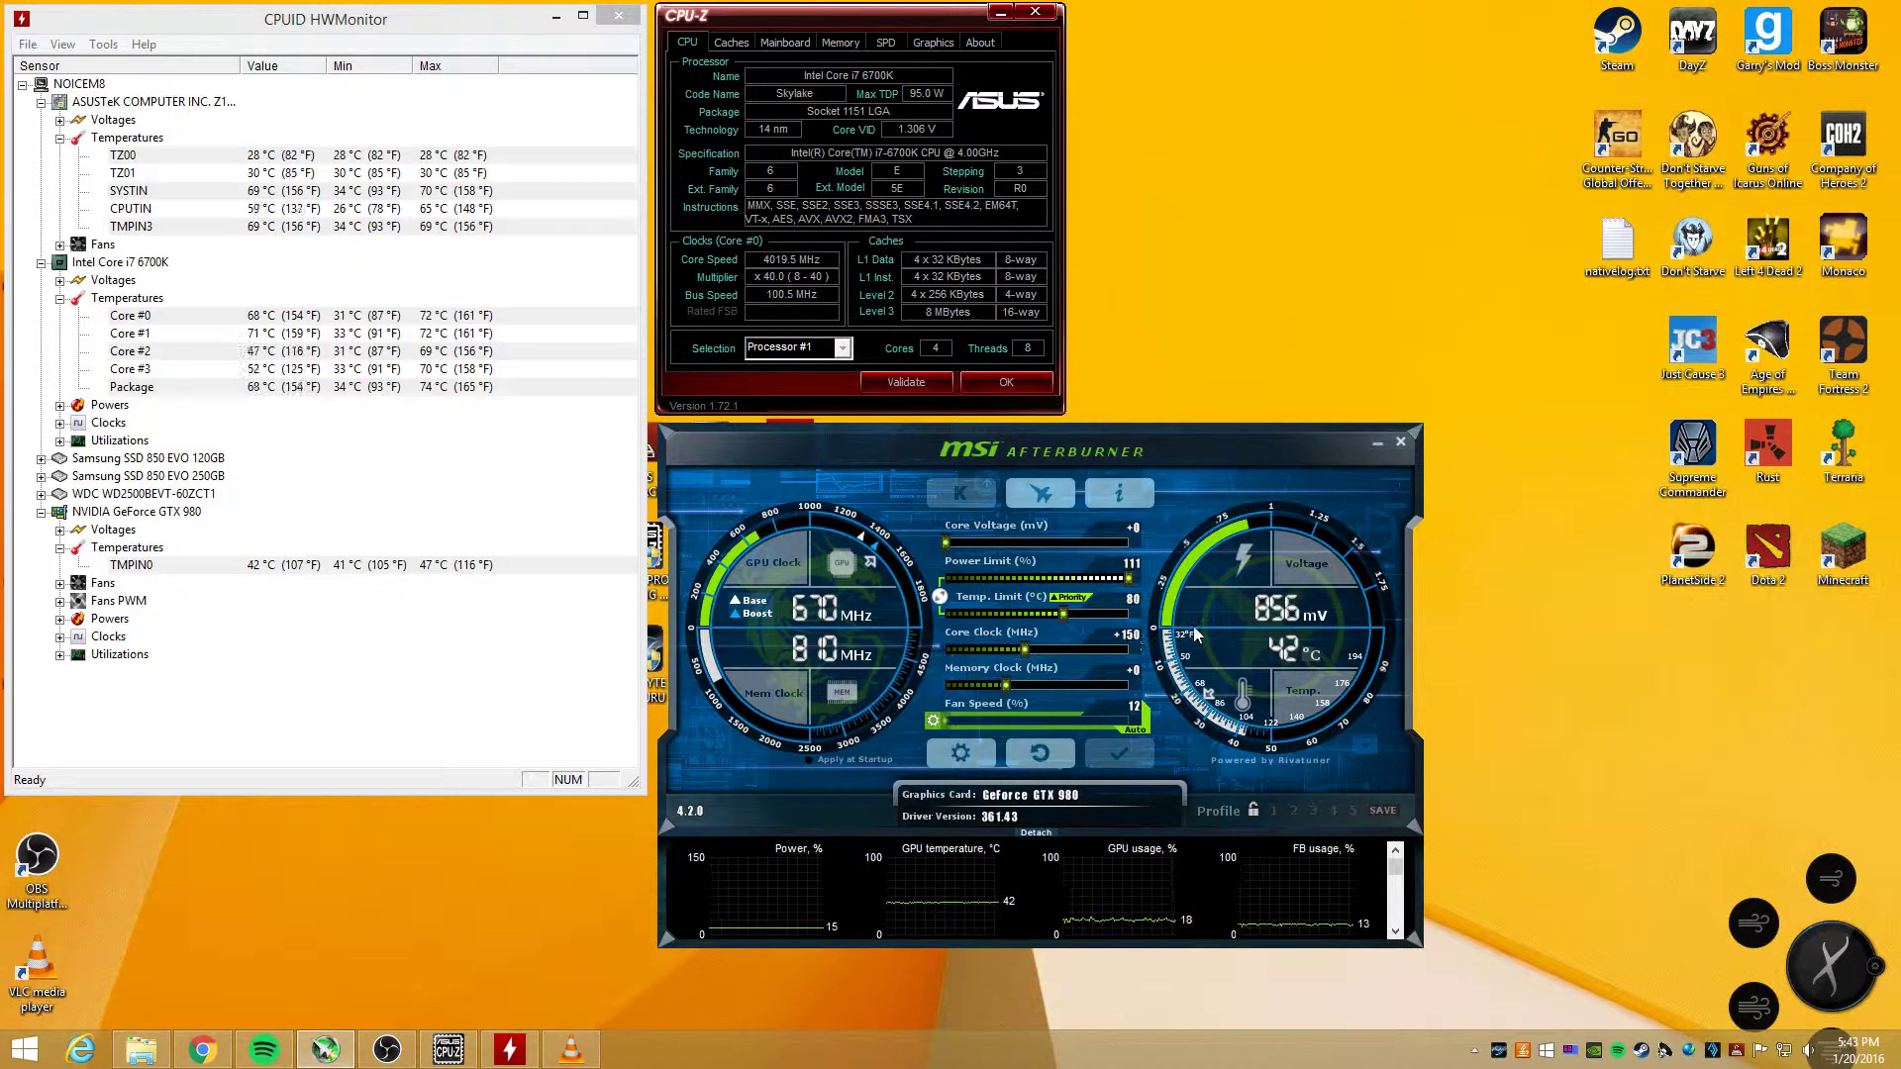
Step: Test +125, +101 and +11 Core Clock offsets before settling on +150 MHz
{"action": "left_click", "coordinate": [1136, 642]}
{"action": "type", "text": "125"}
{"action": "key", "text": "Return"}
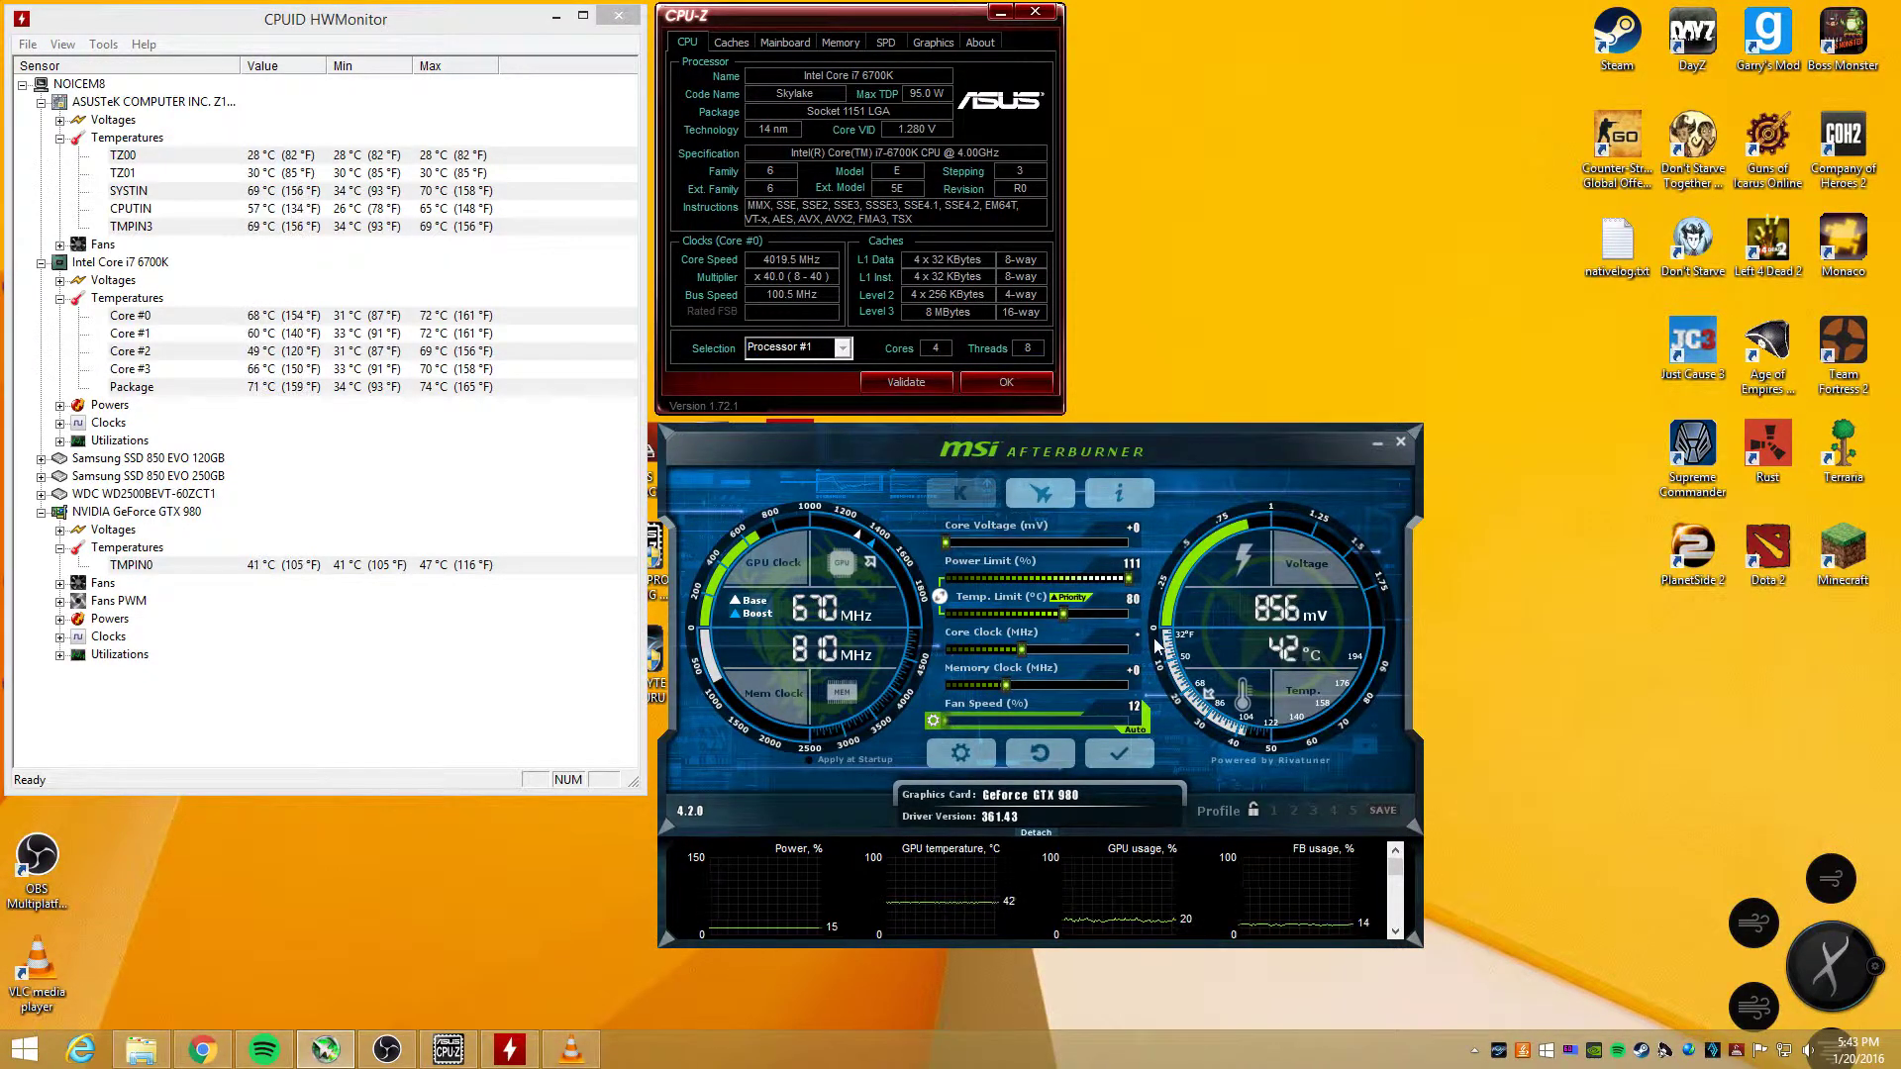
{"action": "type", "text": "01"}
{"action": "key", "text": "Return"}
{"action": "type", "text": "11"}
{"action": "key", "text": "Return"}
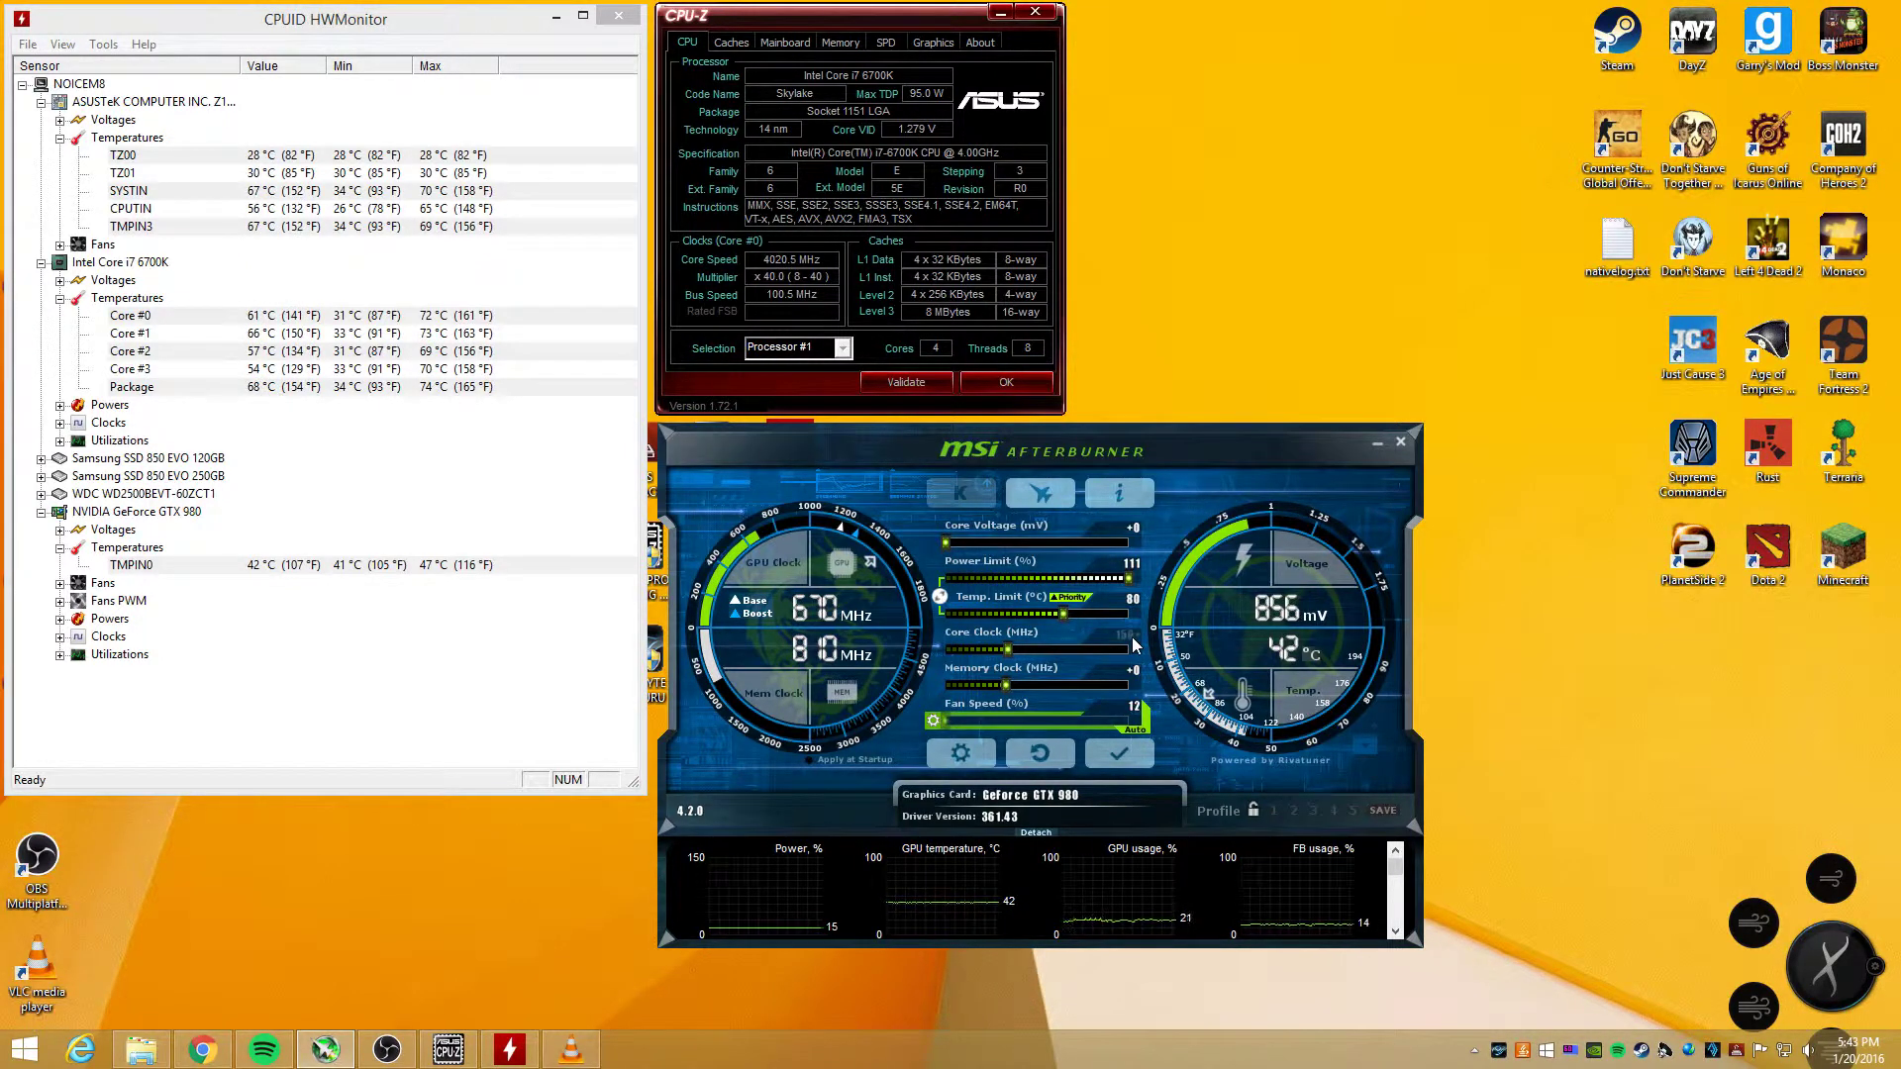
{"action": "type", "text": "150"}
{"action": "key", "text": "Return"}
{"action": "mouse_move", "coordinate": [1136, 673]}
{"action": "key", "text": "Page_Up"}
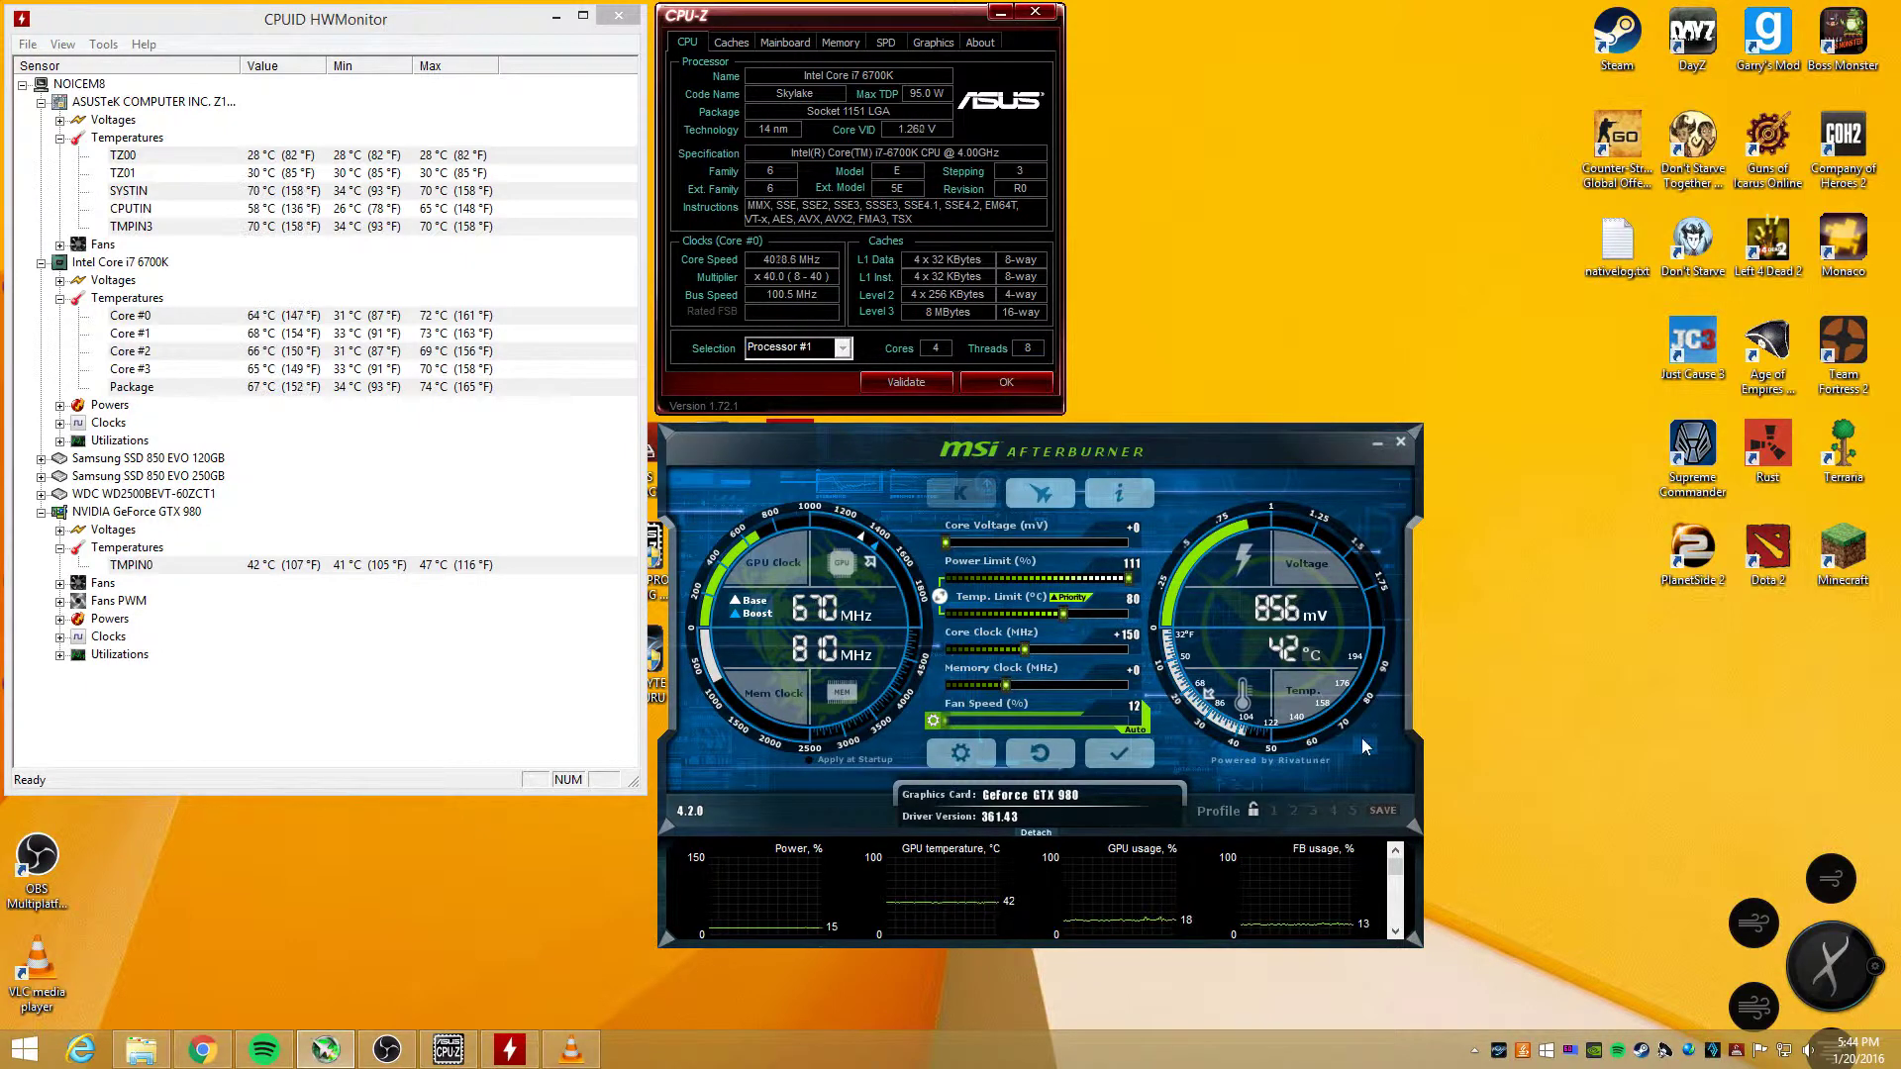
Step: Commit a +100 MHz Memory Clock offset on the GTX 980
{"action": "key", "text": "Page_Up"}
Step: Drag the Core Voltage slider fully right until it reads +87 mV
{"action": "left_click_drag", "start_coordinate": [948, 544], "coordinate": [970, 548]}
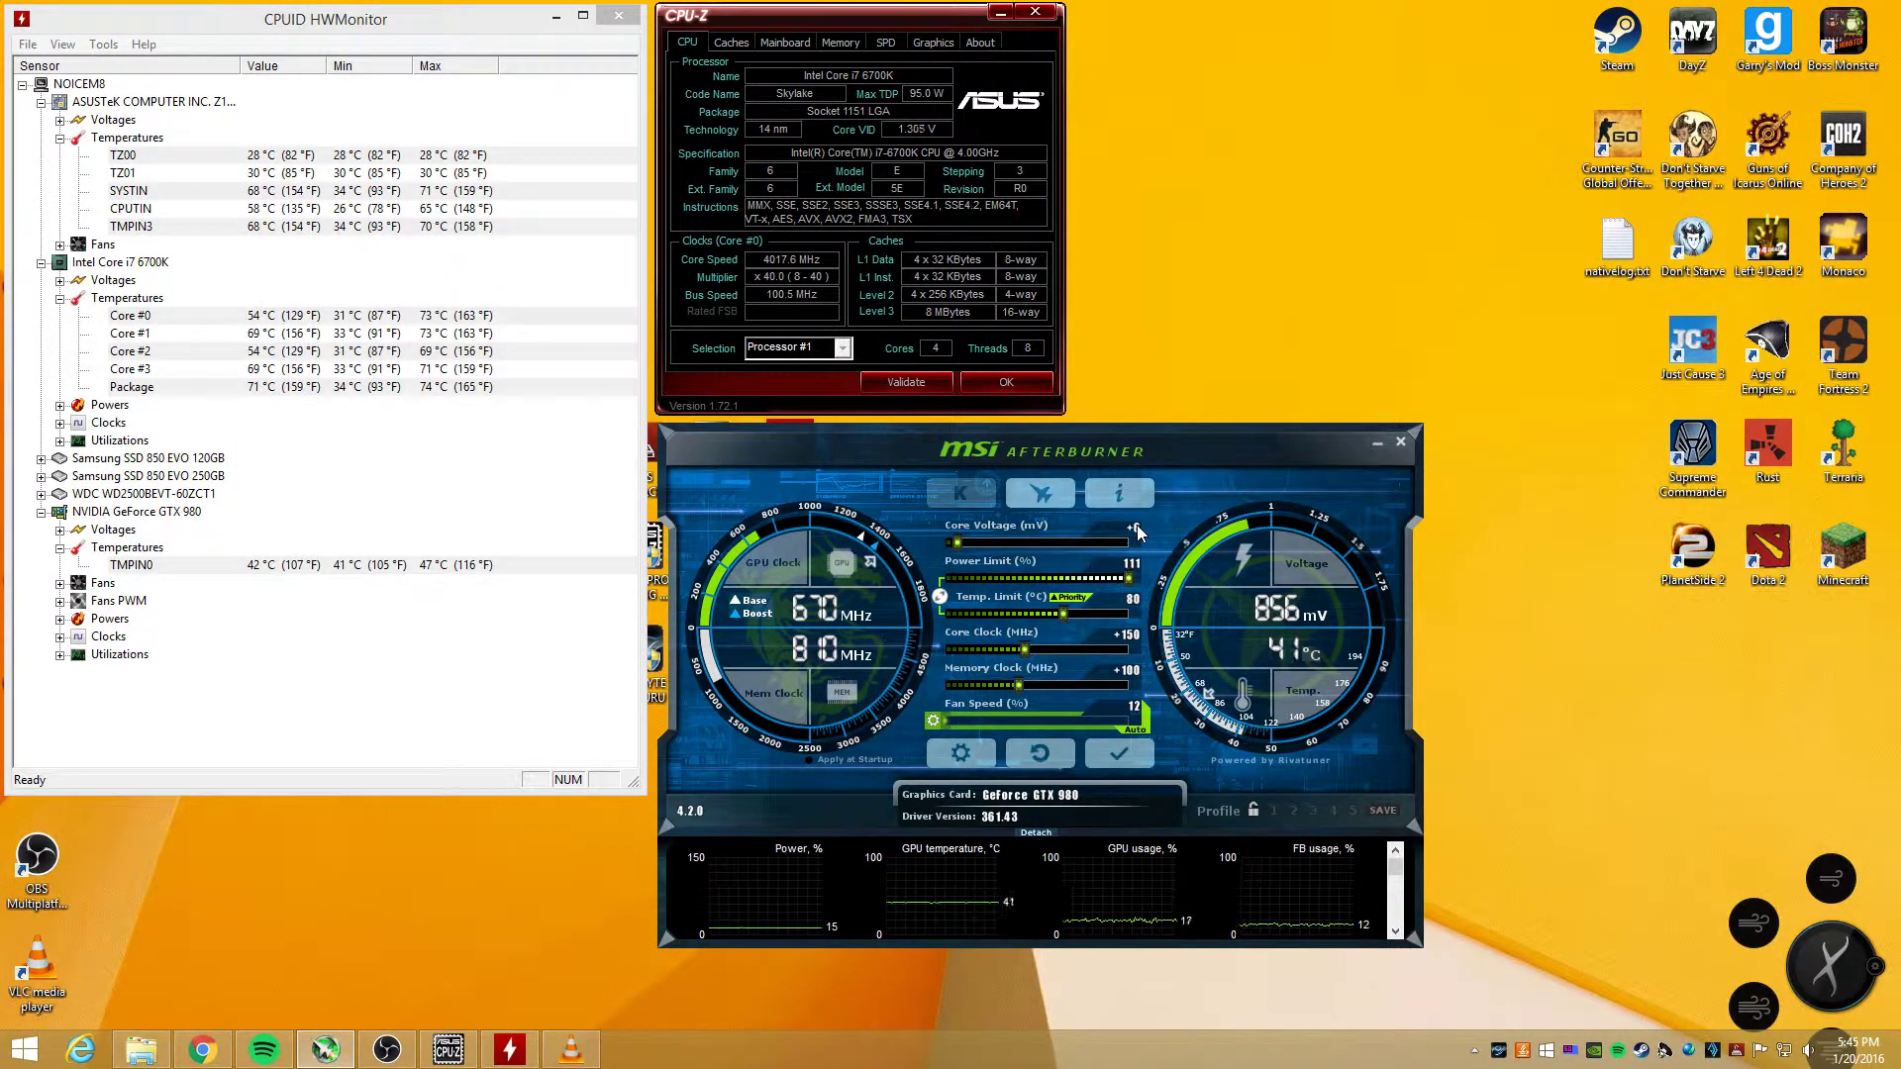
{"action": "mouse_move", "coordinate": [965, 543]}
{"action": "left_mouse_down"}
{"action": "mouse_move", "coordinate": [1223, 553]}
{"action": "mouse_move", "coordinate": [964, 549]}
{"action": "left_mouse_up"}
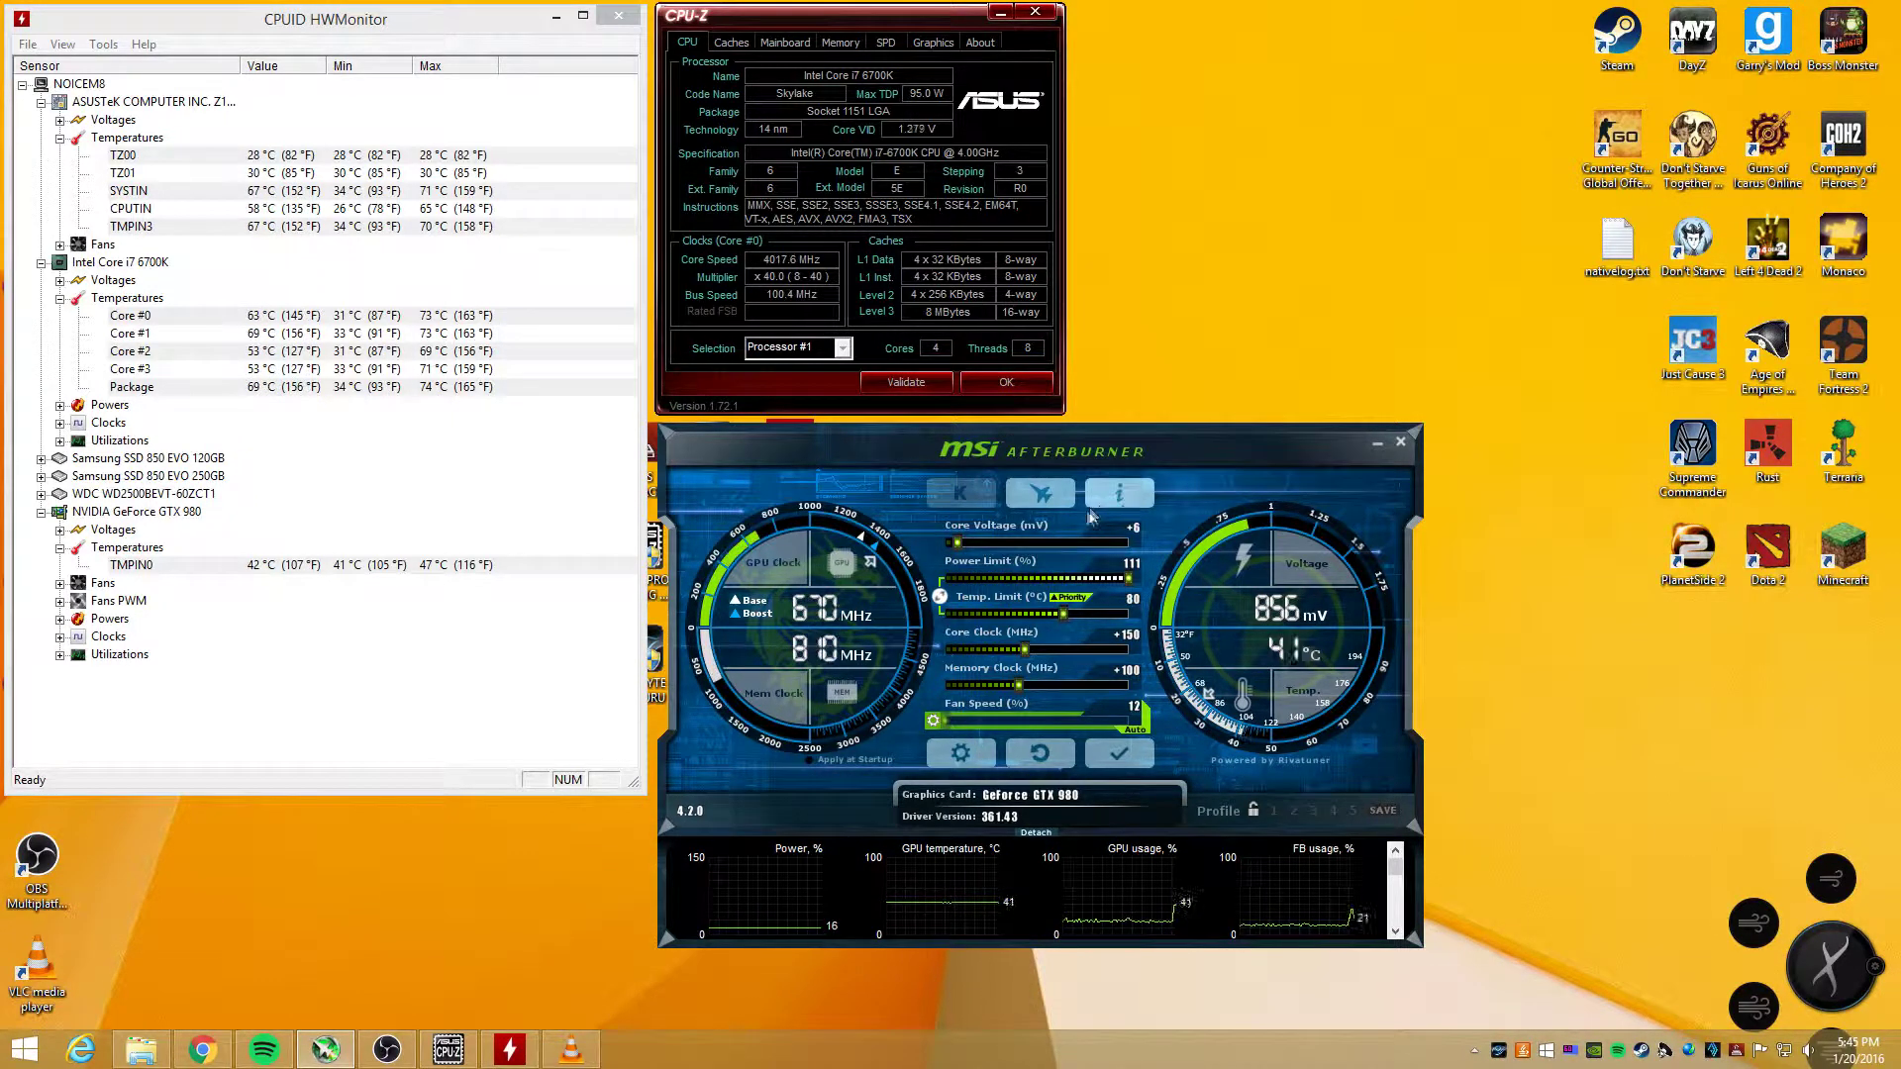
{"action": "left_click_drag", "start_coordinate": [969, 550], "coordinate": [1193, 551]}
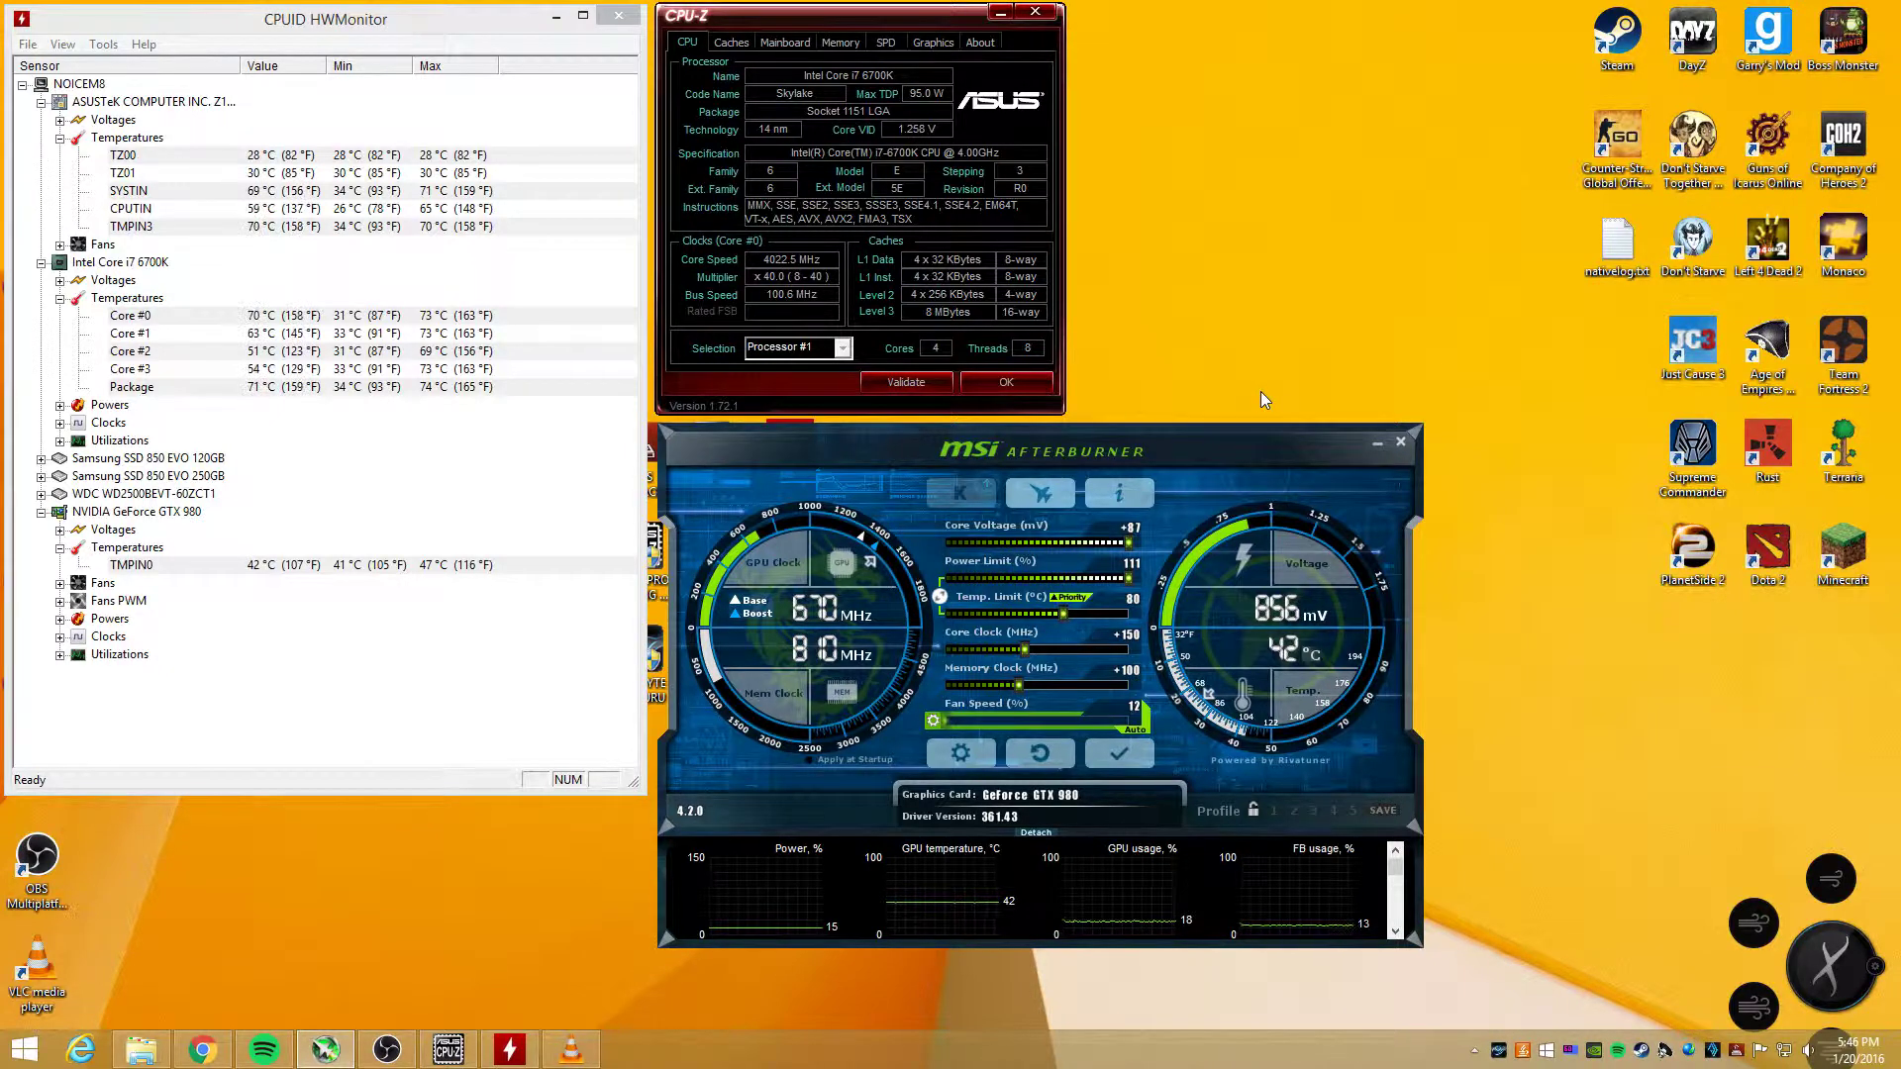
Step: Drop the core voltage offset from +87 to +0 mV and apply, keeping +150 core and +100 memory
{"action": "mouse_move", "coordinate": [1132, 547]}
{"action": "left_mouse_down"}
{"action": "mouse_move", "coordinate": [971, 551]}
{"action": "mouse_move", "coordinate": [1135, 557]}
{"action": "left_mouse_up"}
{"action": "left_click_drag", "start_coordinate": [1129, 543], "coordinate": [962, 557]}
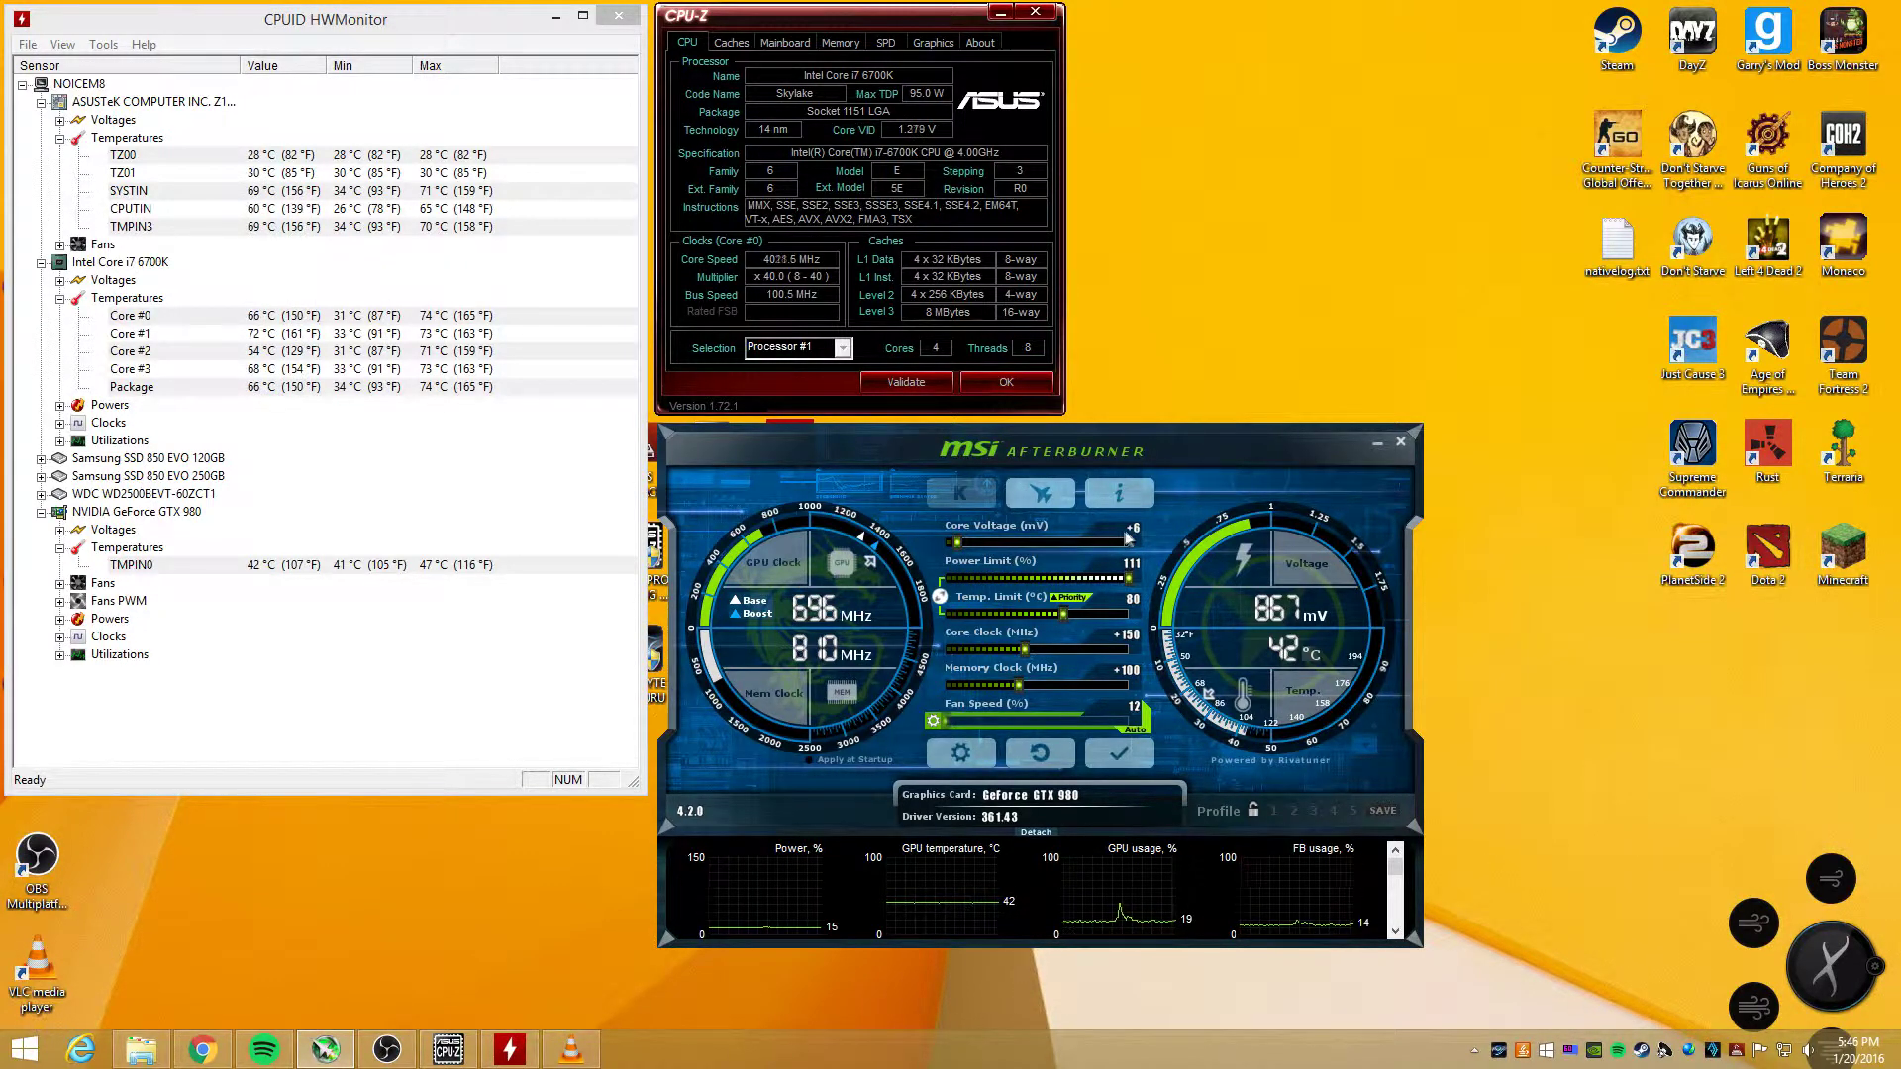
{"action": "left_click", "coordinate": [1119, 753]}
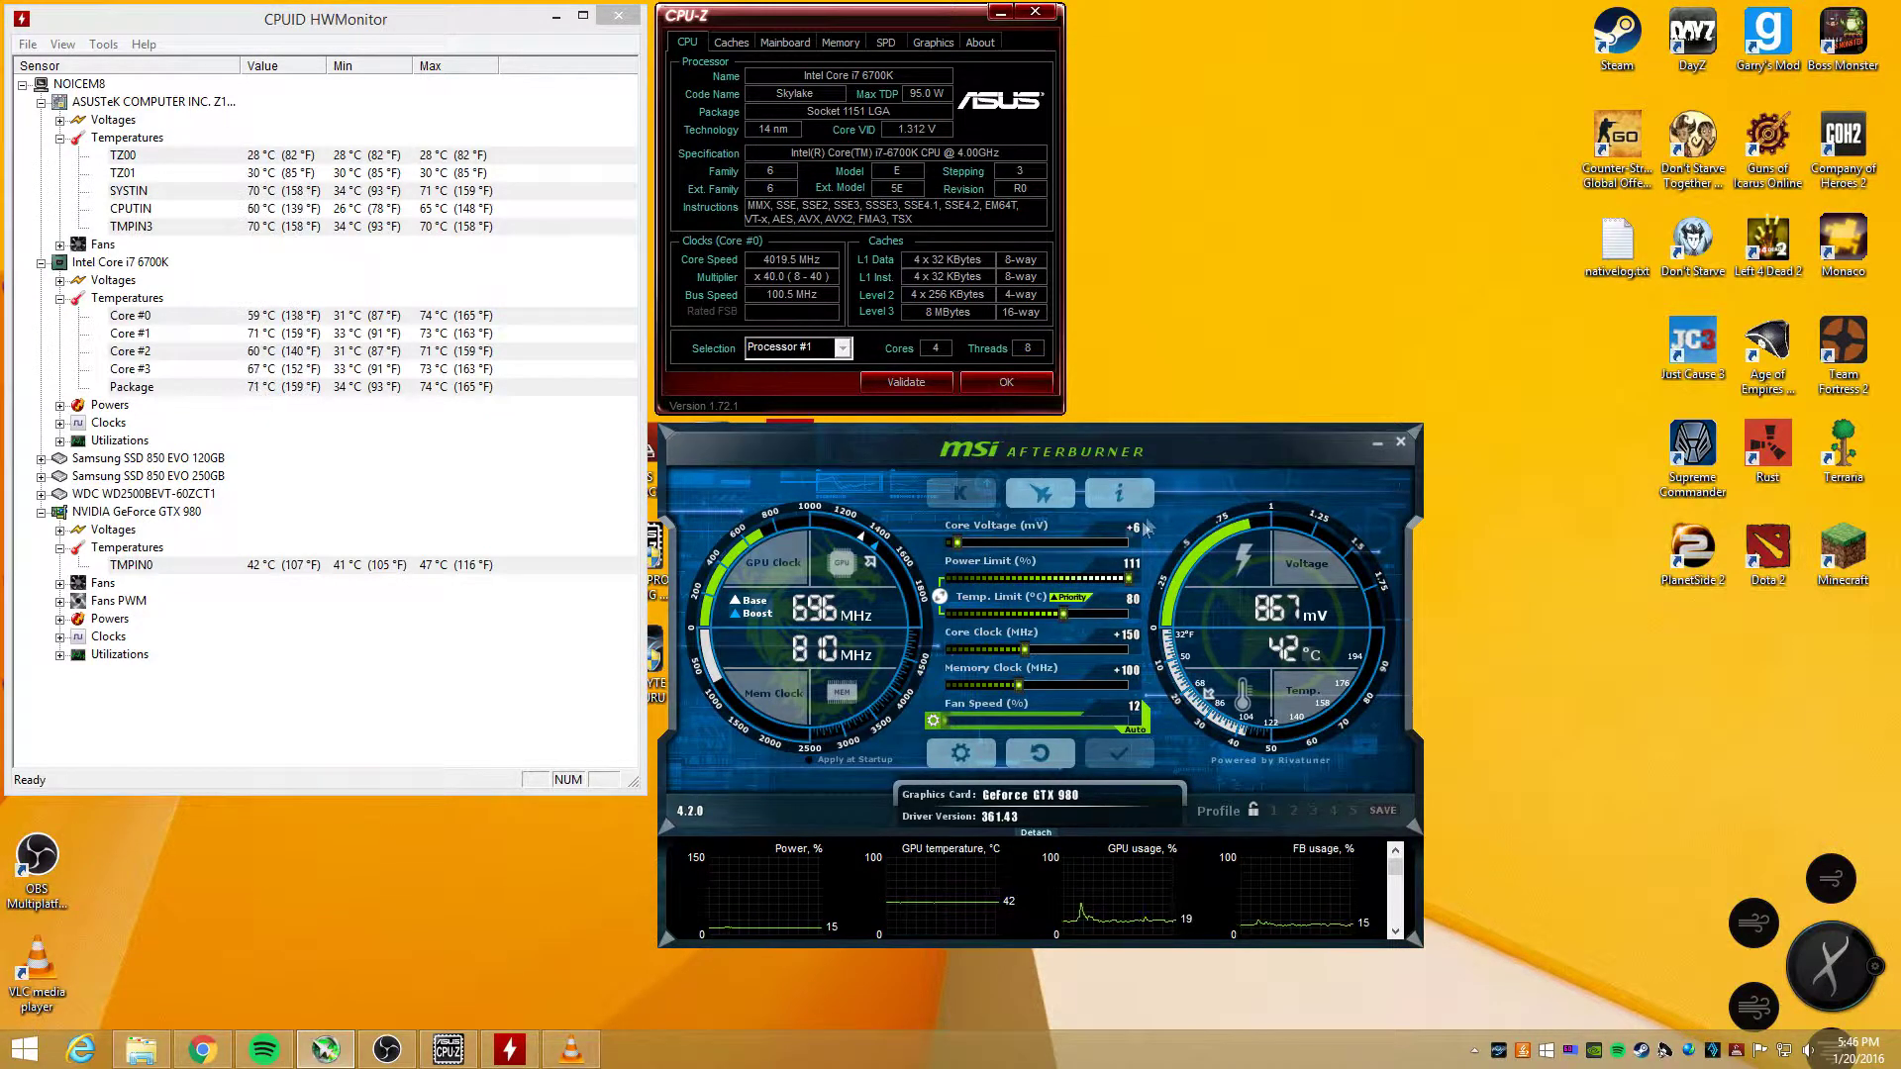
{"action": "scroll", "coordinate": [1135, 536], "scroll_direction": "up", "scroll_amount": 4}
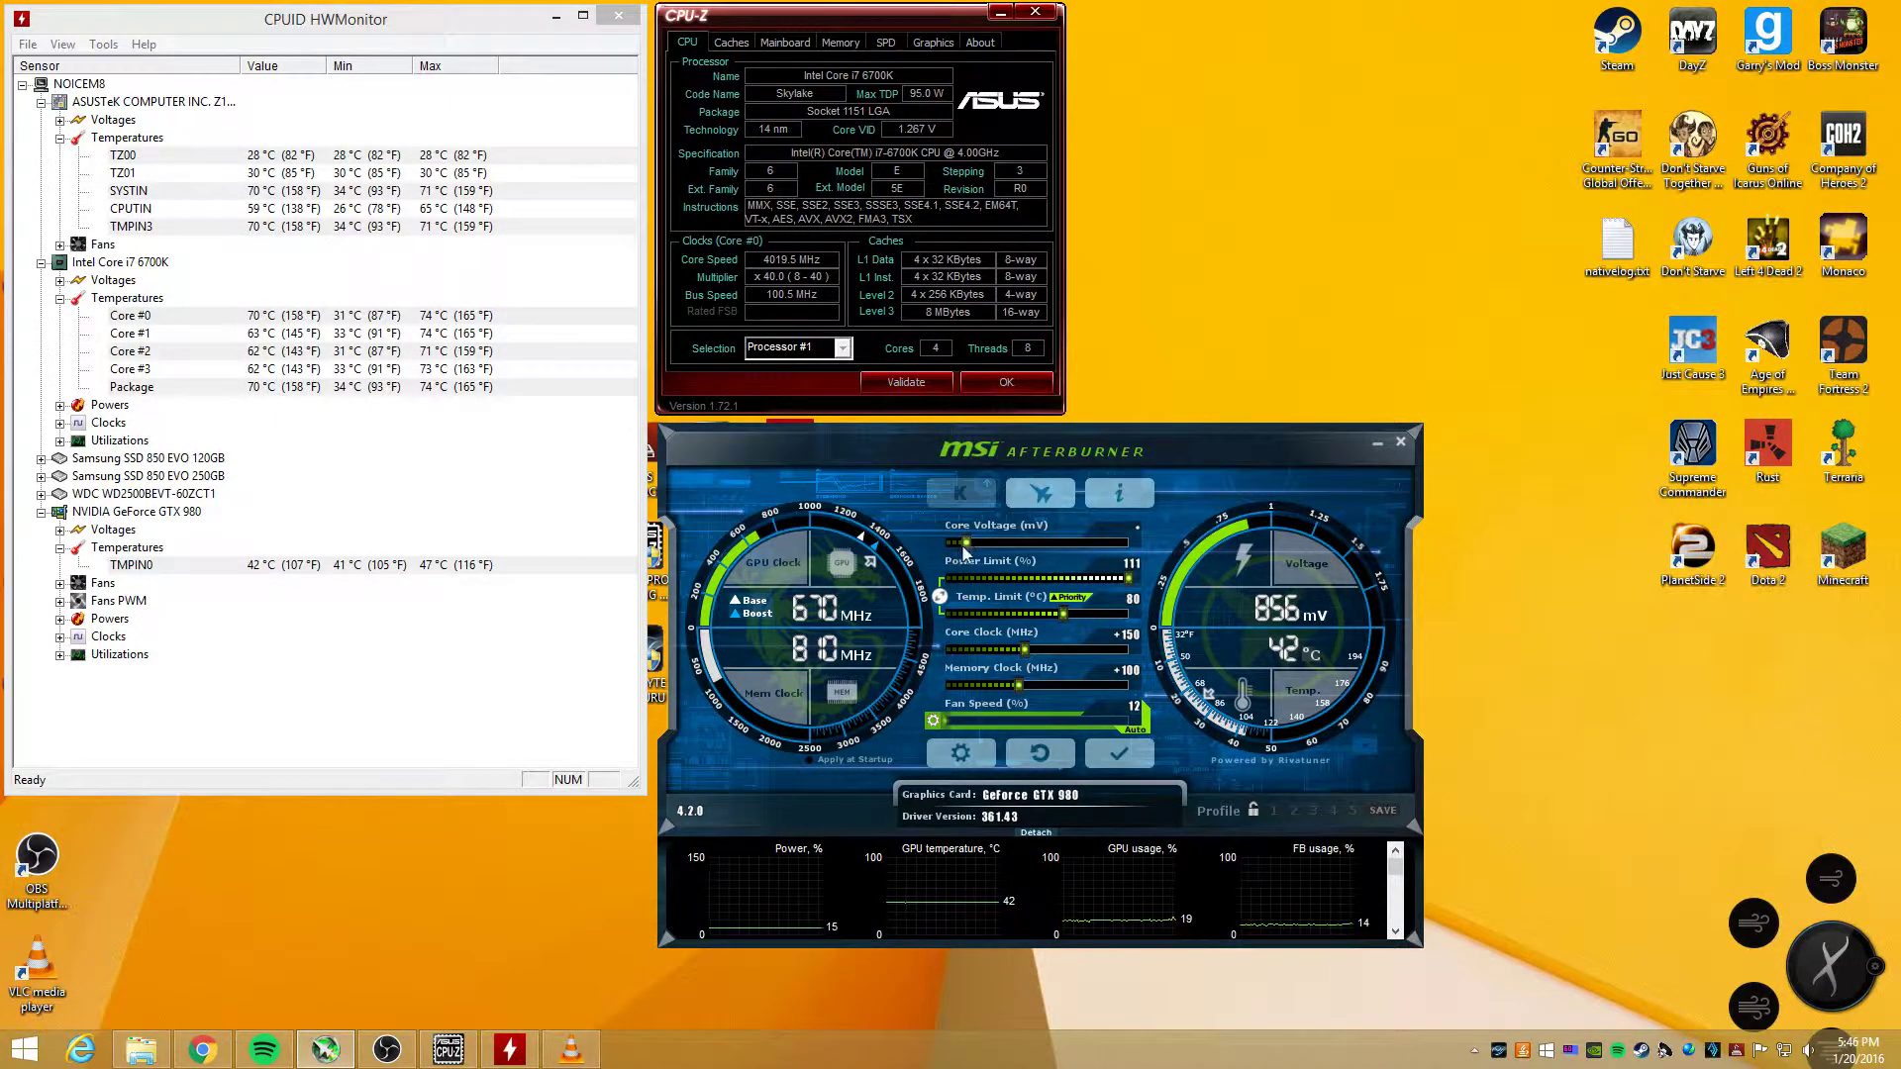
{"action": "left_click_drag", "start_coordinate": [966, 544], "coordinate": [942, 545]}
{"action": "left_click", "coordinate": [1119, 754]}
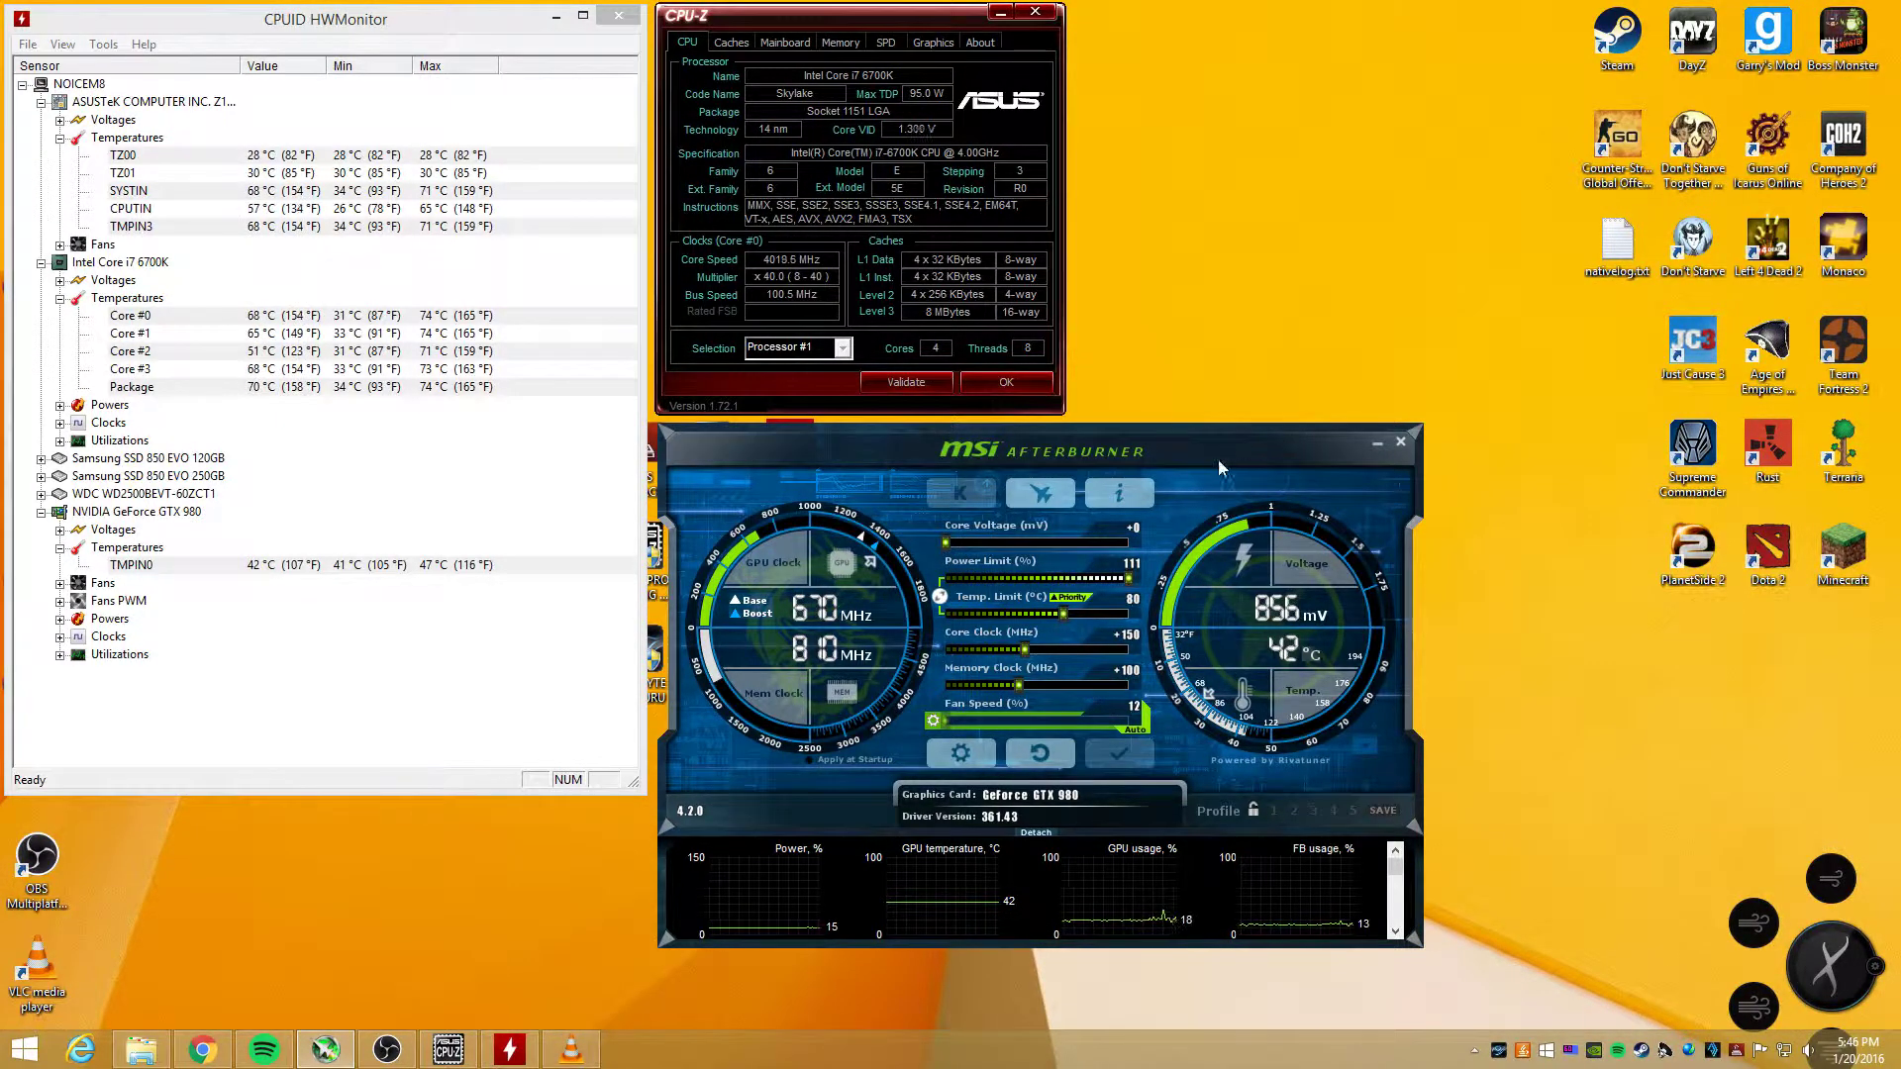